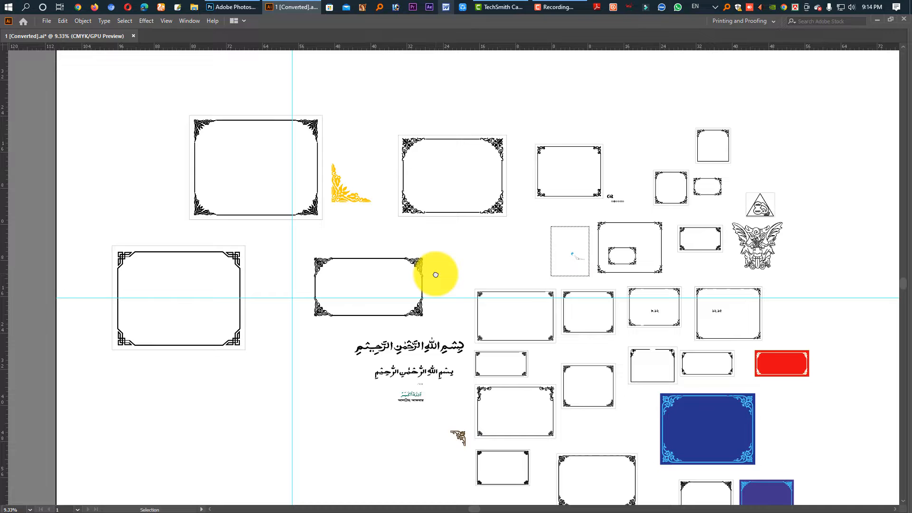
# Look over the ornamental frames, corner pieces and calligraphy collected in the open document
pyautogui.moveTo(183, 235); pyautogui.dragTo(344, 318)
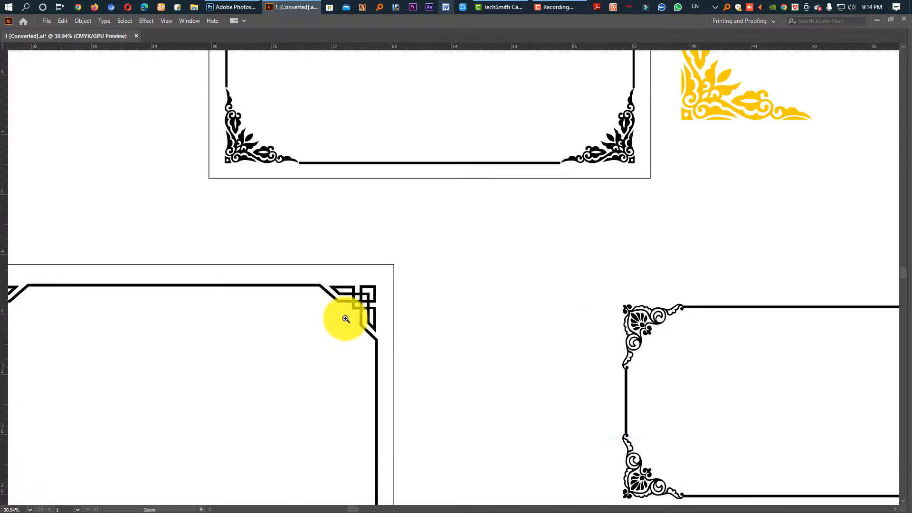
pyautogui.moveTo(589, 318); pyautogui.dragTo(193, 413)
pyautogui.moveTo(422, 369); pyautogui.dragTo(170, 367)
pyautogui.moveTo(451, 299); pyautogui.dragTo(305, 298)
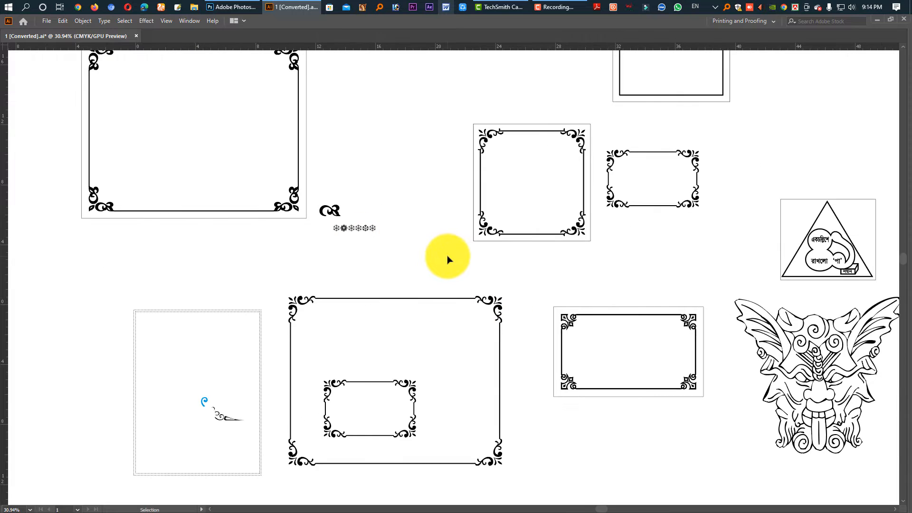
pyautogui.moveTo(538, 365); pyautogui.dragTo(587, 268)
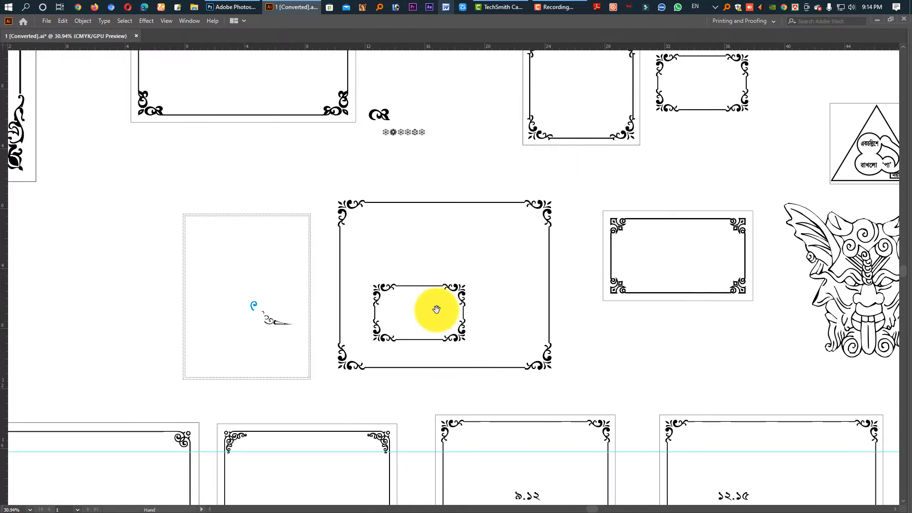
pyautogui.moveTo(437, 311); pyautogui.dragTo(576, 269)
pyautogui.scroll(-6, 478, 290)
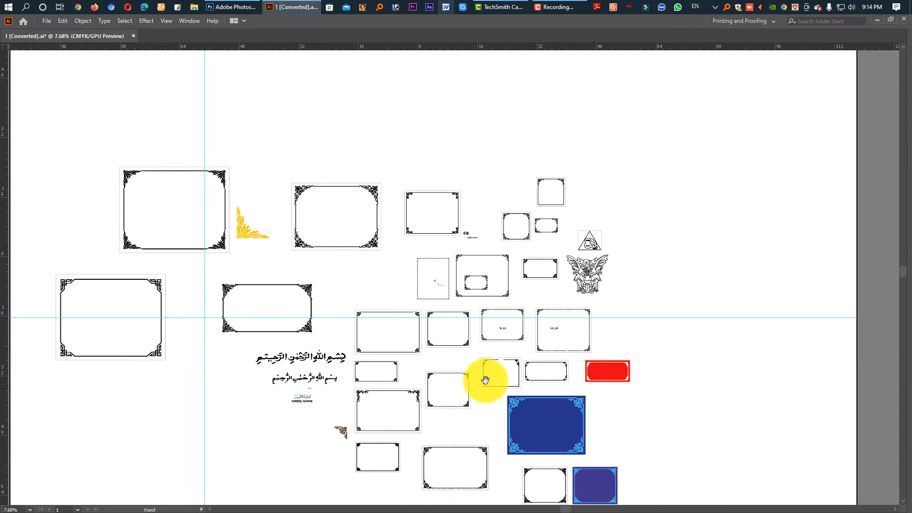
pyautogui.moveTo(485, 379); pyautogui.dragTo(490, 296)
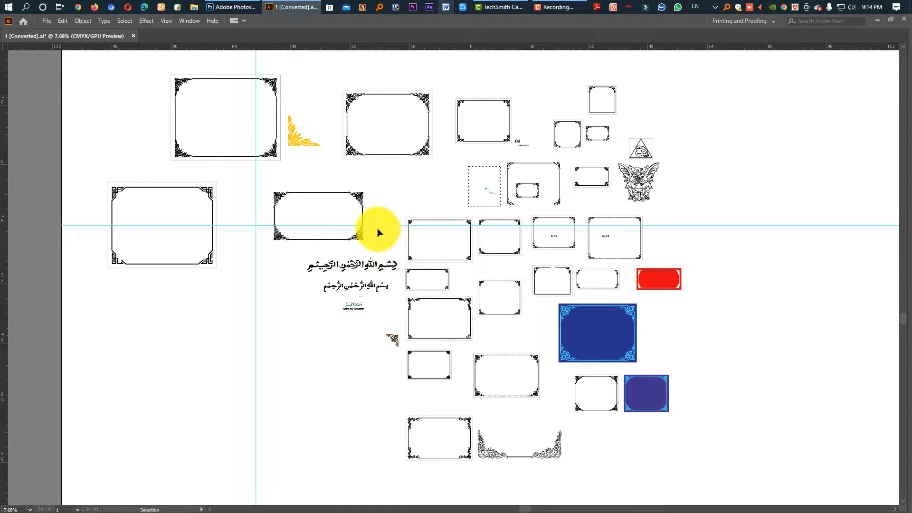
pyautogui.scroll(6, 290, 202)
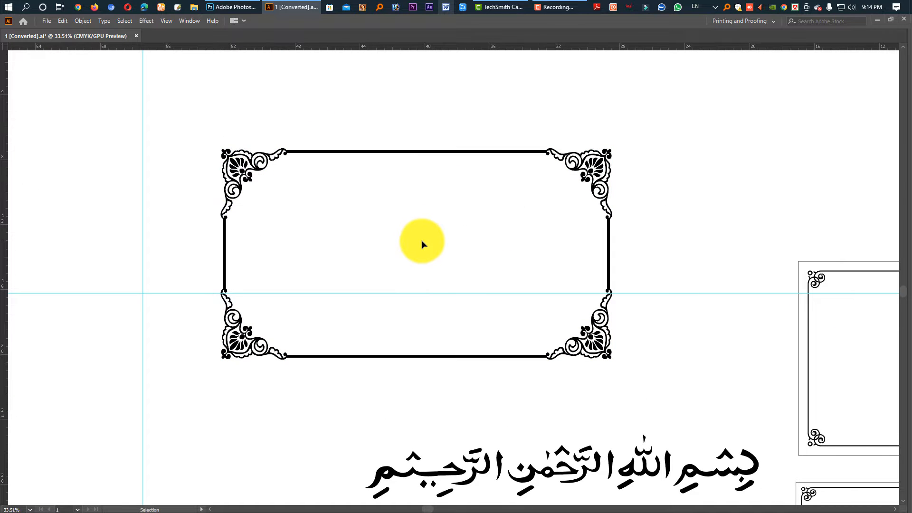
# Switch to Firefox, search Google for "corner design" and open the full image results
pyautogui.press('super+d')
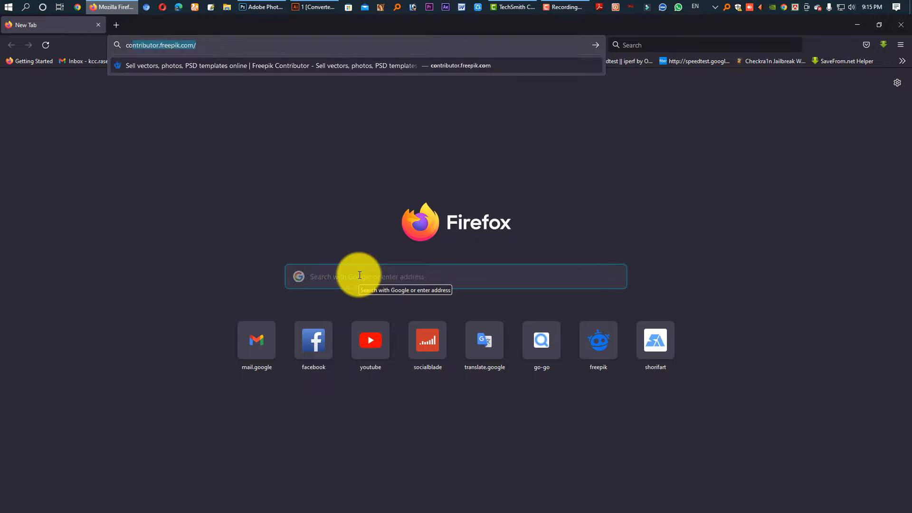
pyautogui.press('Return')
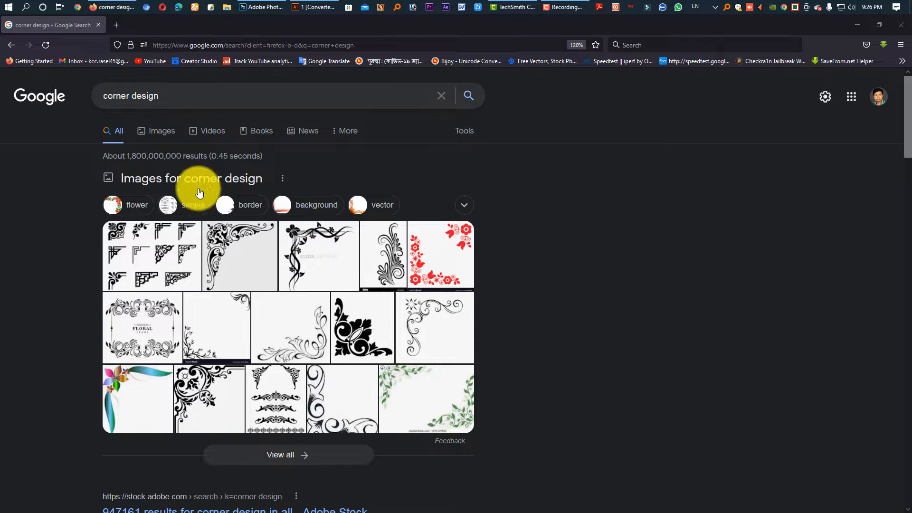
pyautogui.click(167, 253)
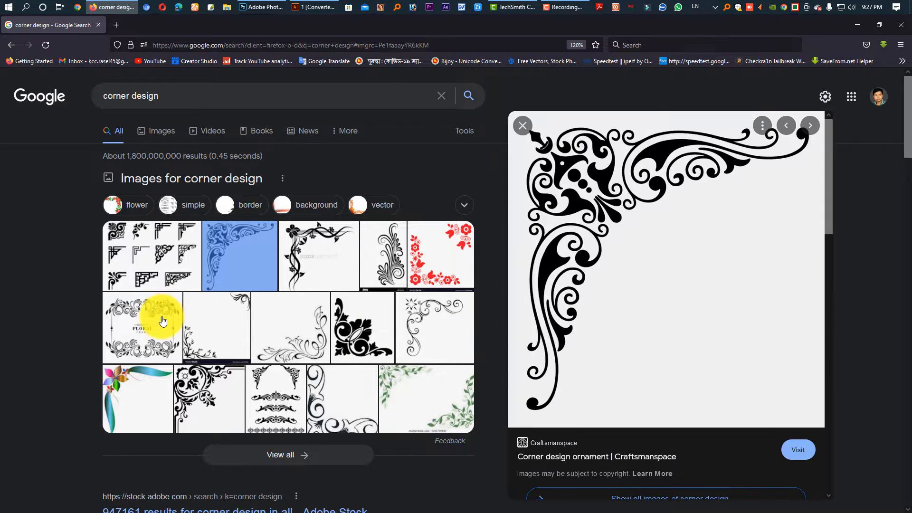
pyautogui.scroll(-1, 208, 333)
pyautogui.scroll(3, 242, 332)
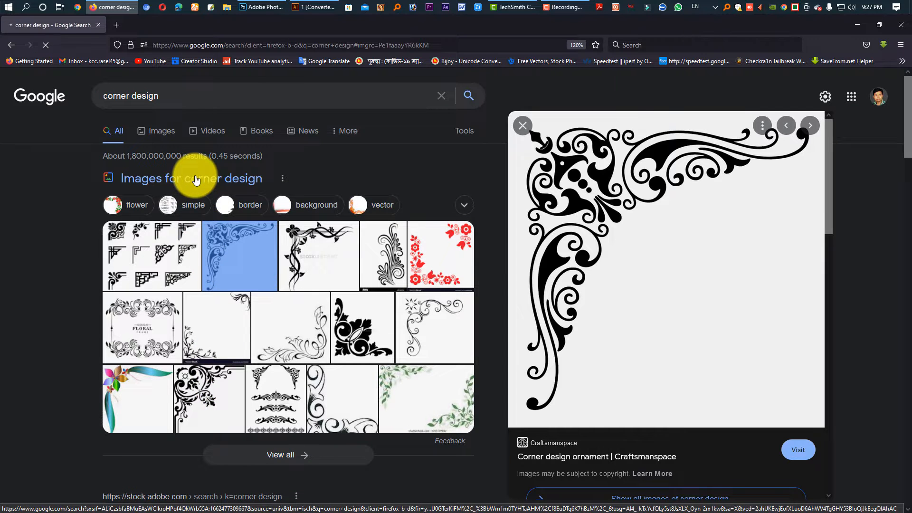
pyautogui.click(195, 180)
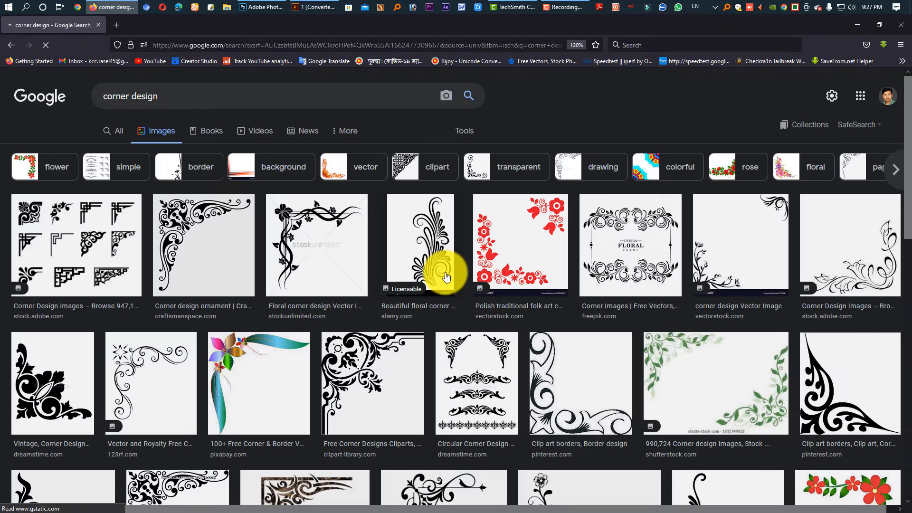
# Find the black "beautiful Corner Design" image from PNGitem among the related images and copy it
pyautogui.click(305, 245)
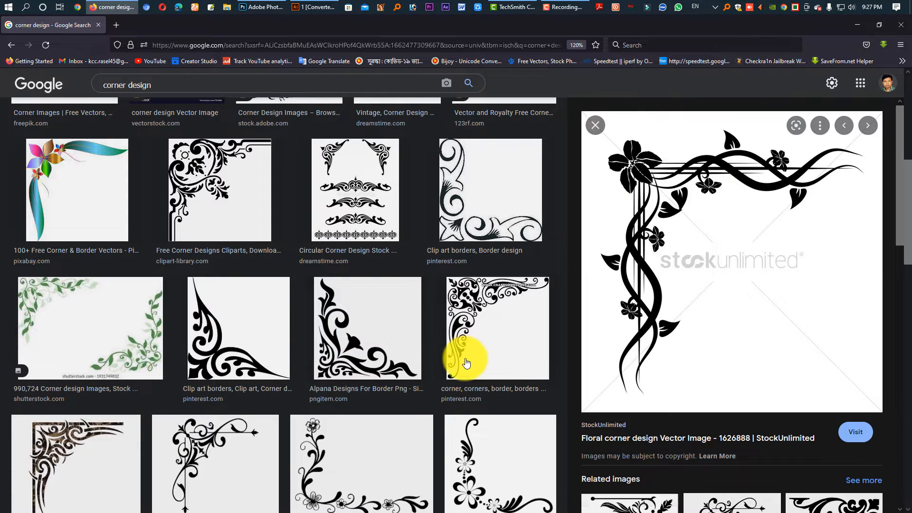
pyautogui.scroll(-5, 452, 356)
pyautogui.scroll(-2, 679, 441)
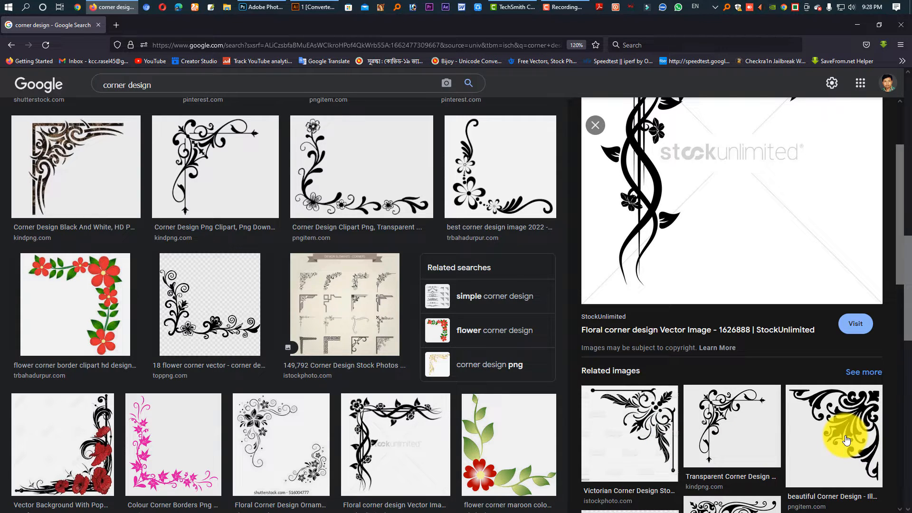
pyautogui.scroll(-2, 846, 440)
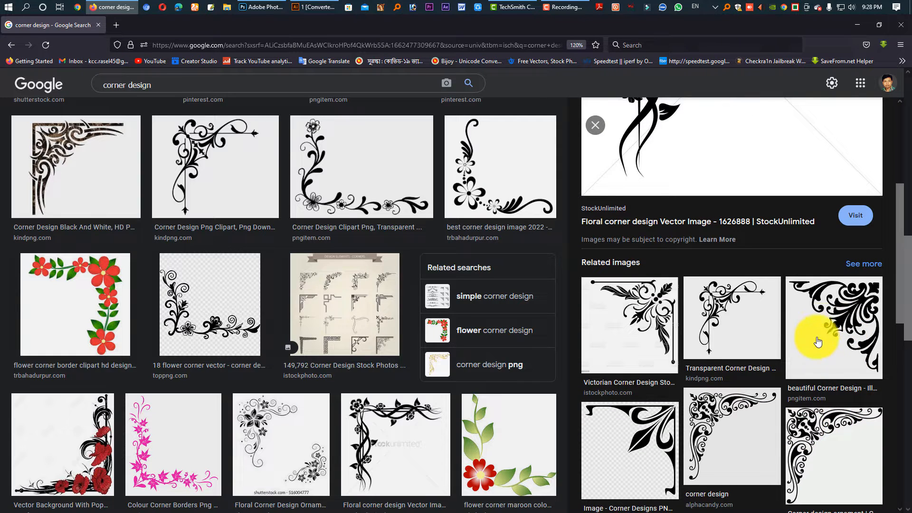
pyautogui.click(843, 317)
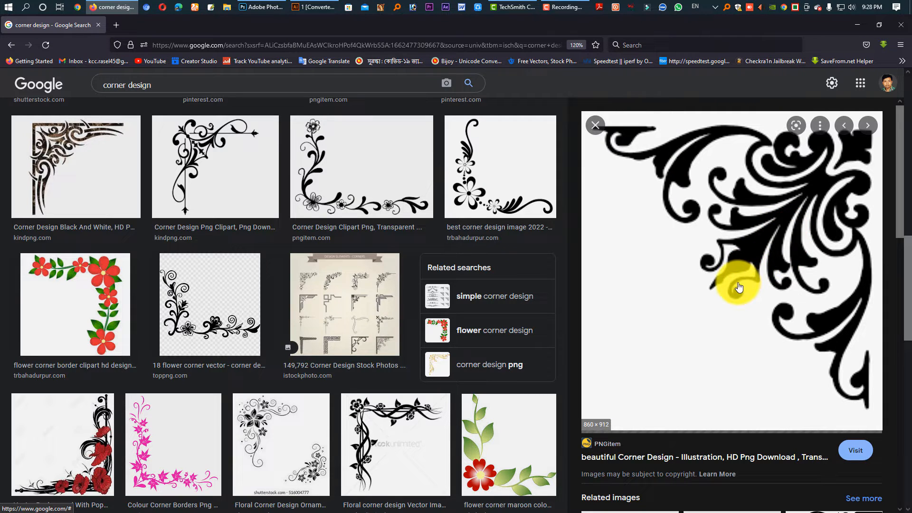
pyautogui.rightClick(759, 243)
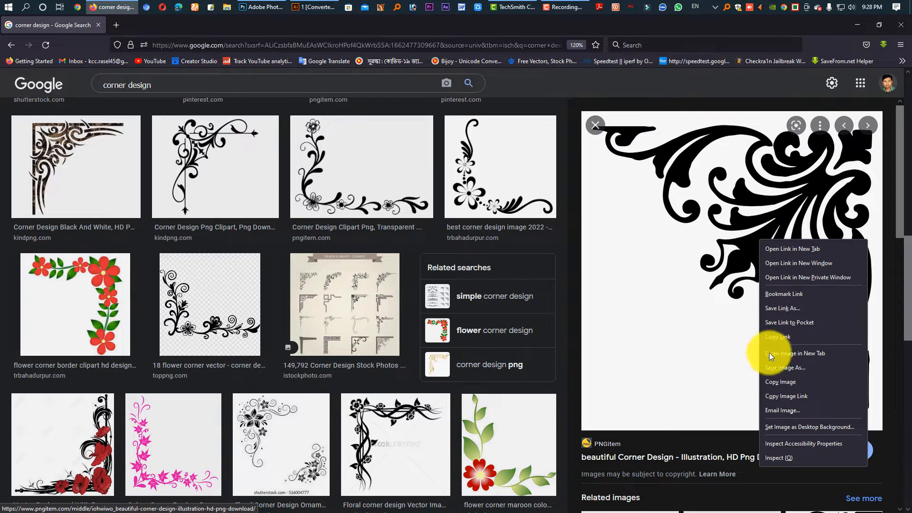
pyautogui.click(783, 383)
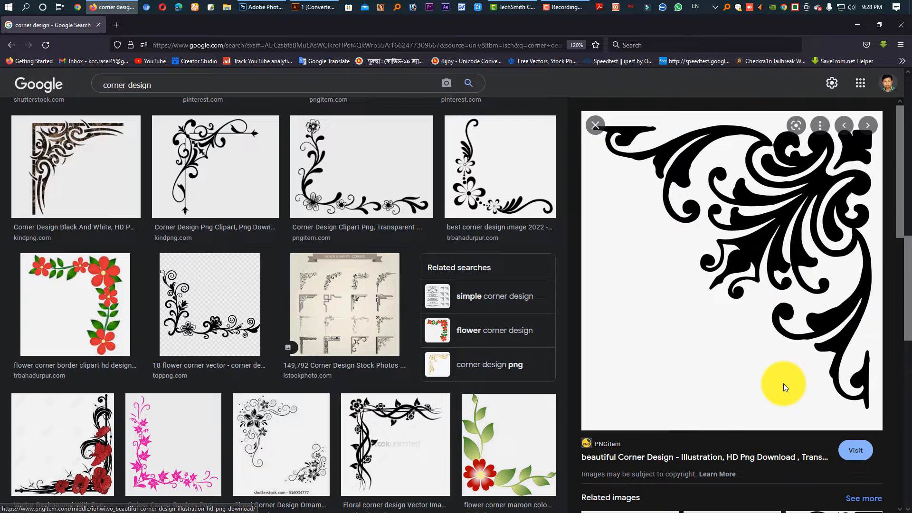
# Switch to Illustrator and create a new landscape document in inches, 24 in wide and 12 in high
pyautogui.click(316, 7)
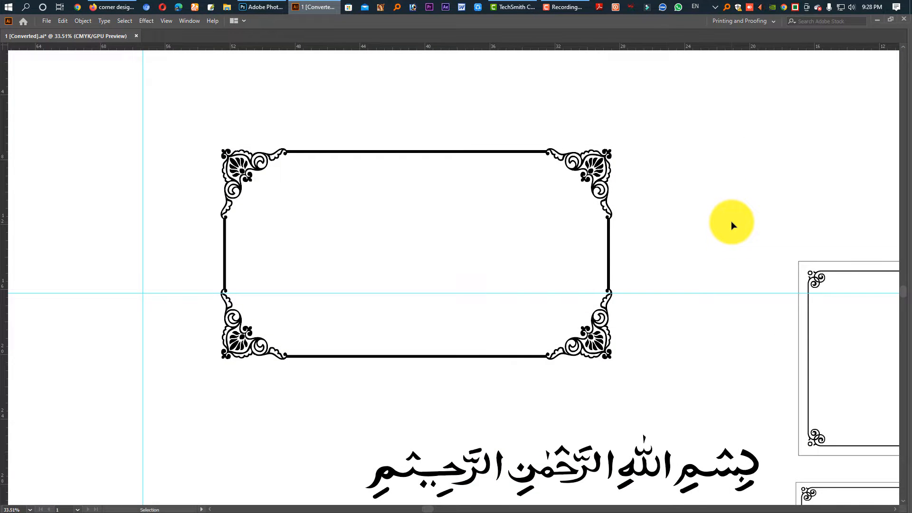
pyautogui.press('space')
pyautogui.moveTo(664, 252); pyautogui.dragTo(263, 267)
pyautogui.moveTo(748, 306); pyautogui.dragTo(323, 260)
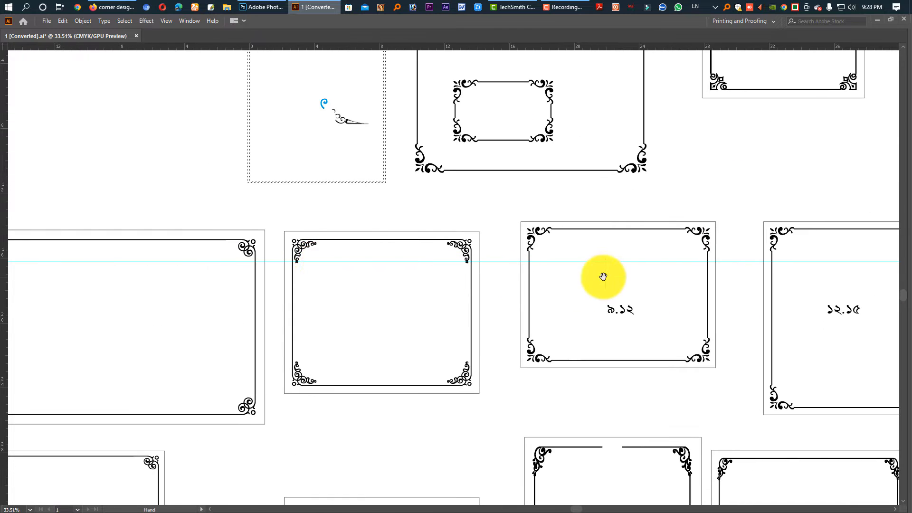
pyautogui.moveTo(137, 470); pyautogui.dragTo(568, 352)
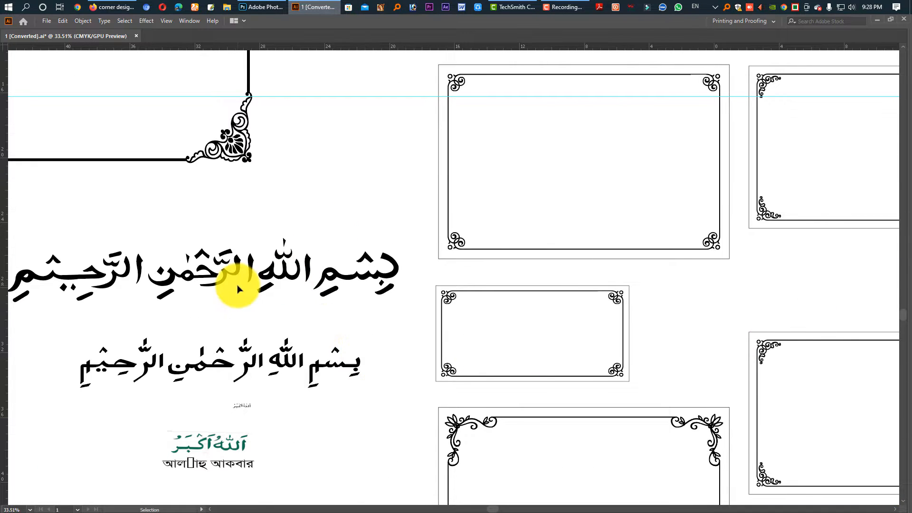
pyautogui.press('space')
pyautogui.moveTo(184, 326); pyautogui.dragTo(555, 324)
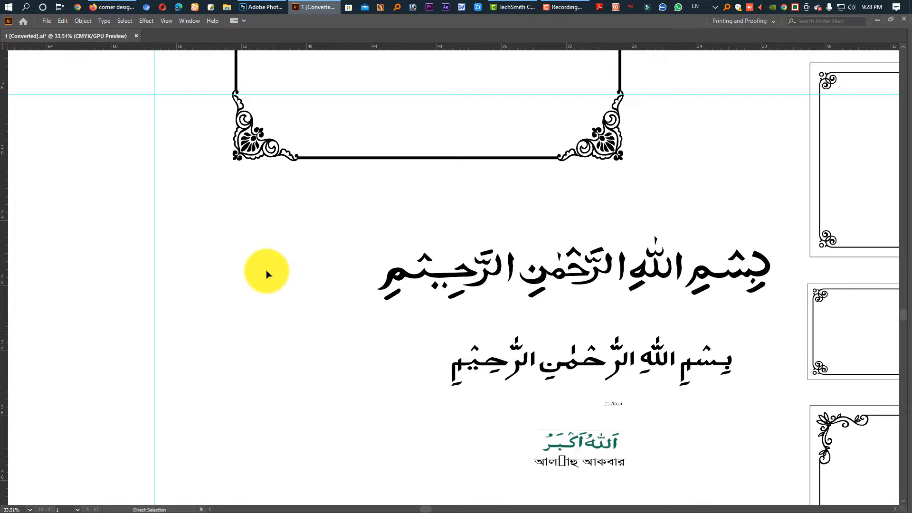
pyautogui.hotkey('ctrl', 'n')
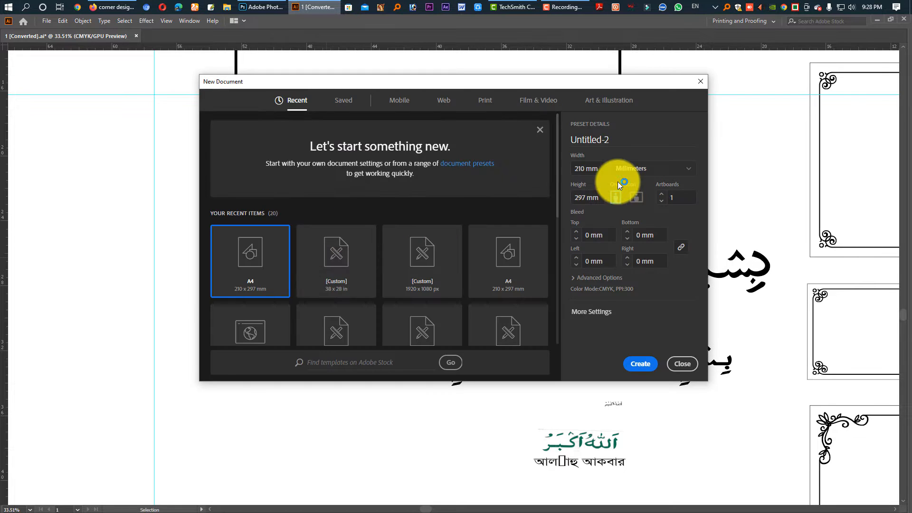
pyautogui.click(626, 176)
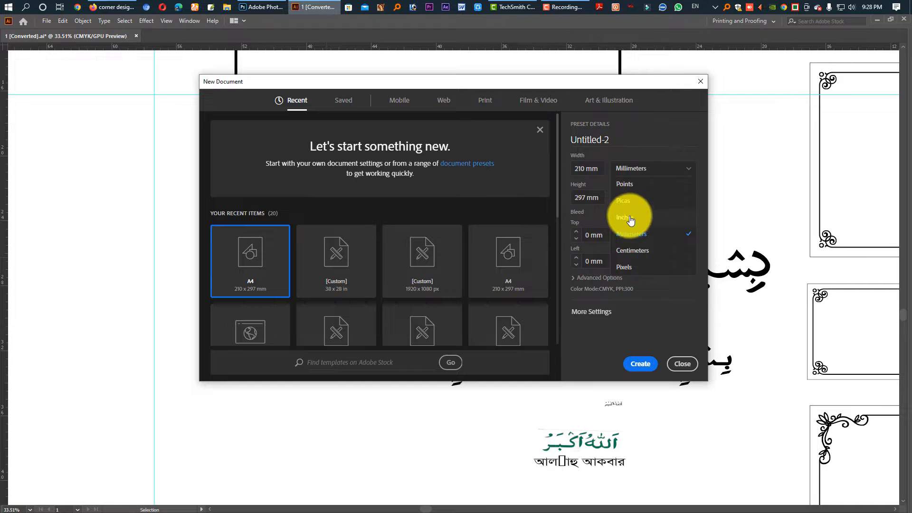
pyautogui.click(622, 224)
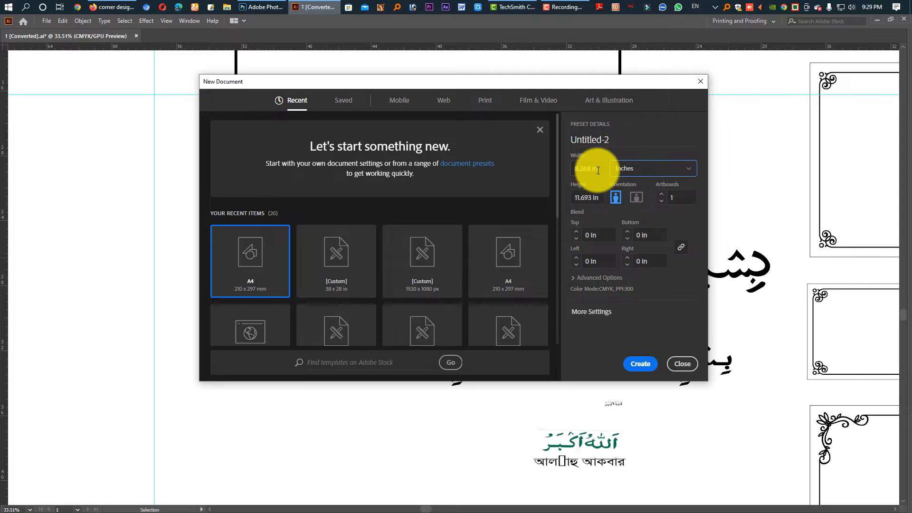
pyautogui.click(597, 171)
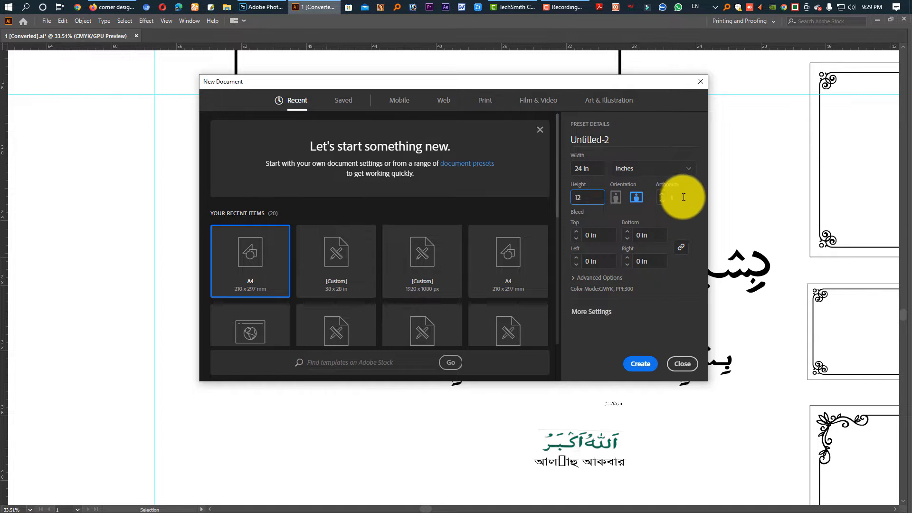
pyautogui.click(613, 279)
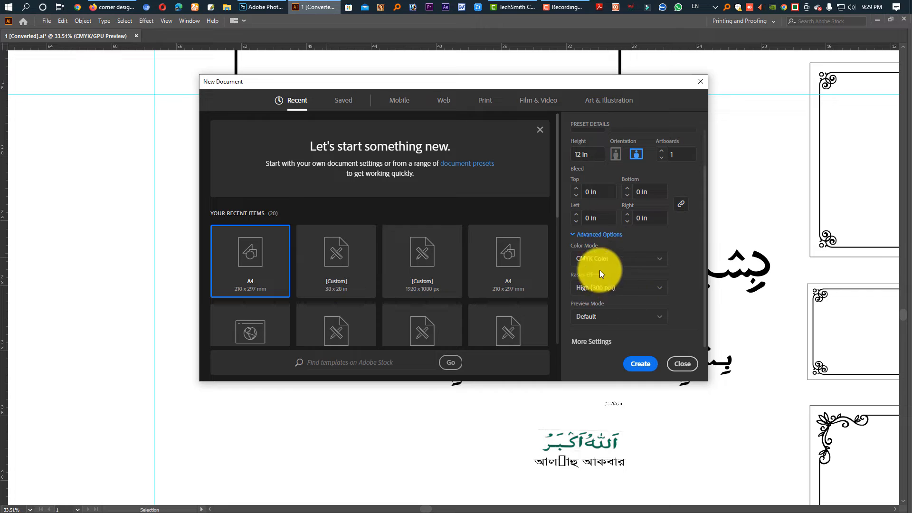
pyautogui.click(642, 364)
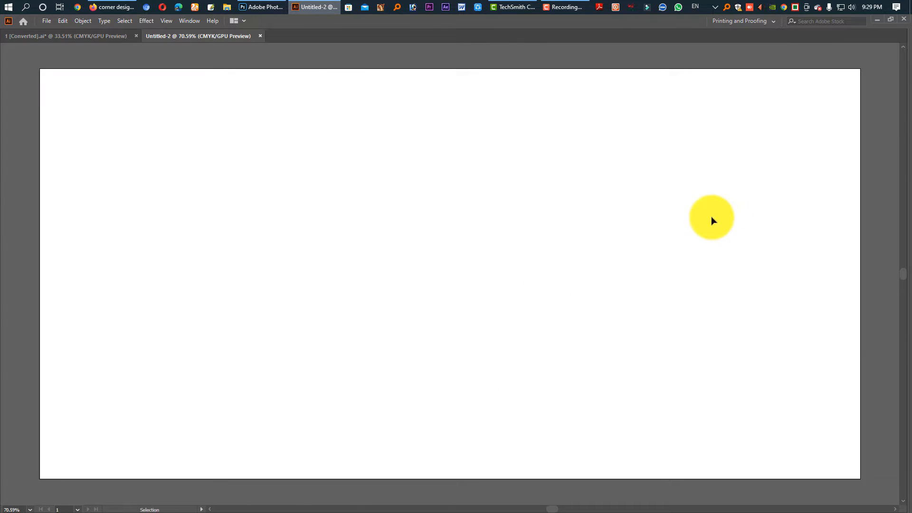
# Paste the copied corner image into the new document and move it off the artboard, beside its right edge
pyautogui.hotkey('ctrl', 'space')
pyautogui.moveTo(737, 239); pyautogui.dragTo(633, 230)
pyautogui.moveTo(472, 253); pyautogui.dragTo(472, 255)
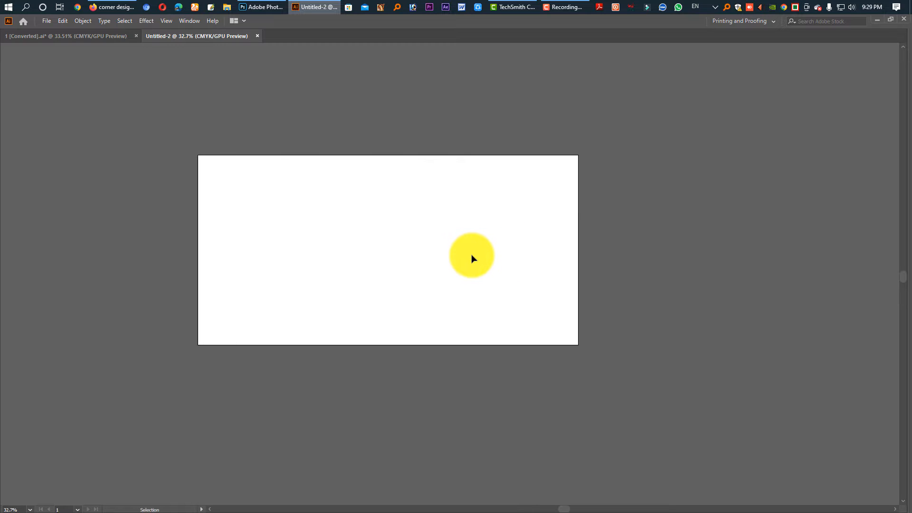
pyautogui.press('a')
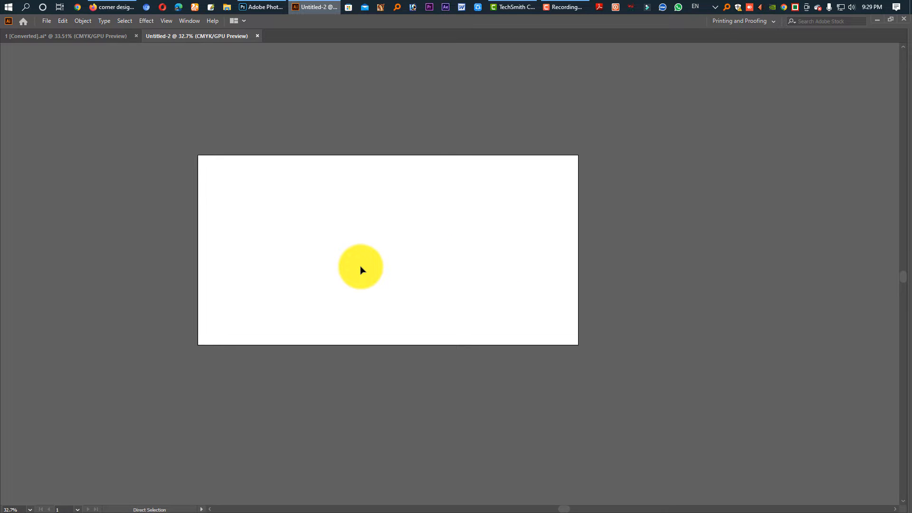
pyautogui.hotkey('ctrl', 'v')
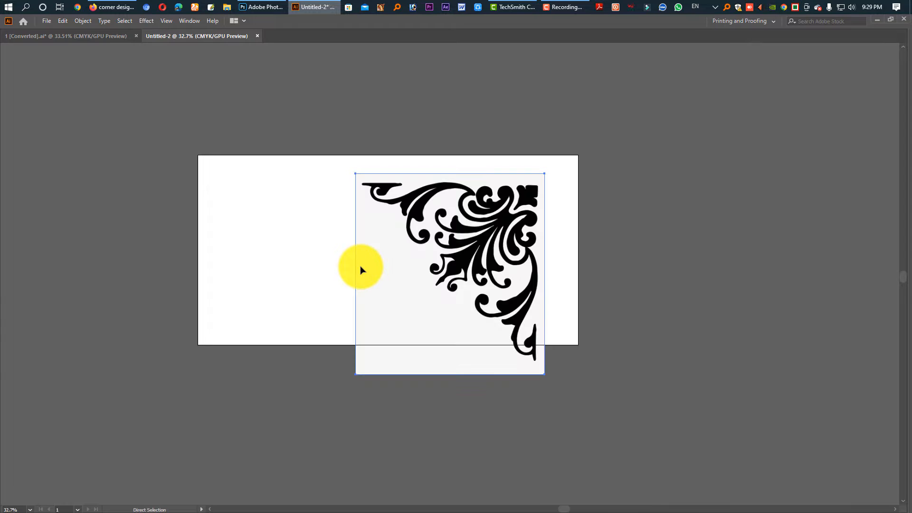
pyautogui.press('v')
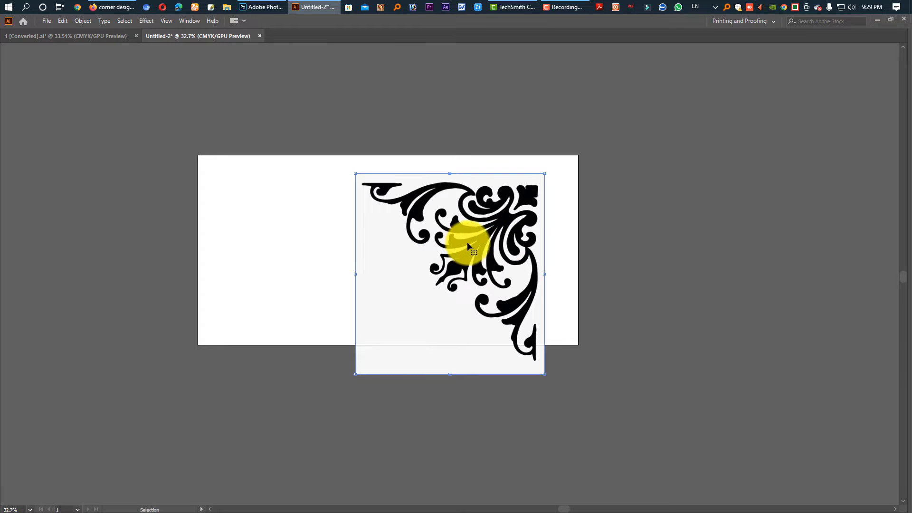
pyautogui.moveTo(475, 245); pyautogui.dragTo(341, 291)
pyautogui.moveTo(254, 290); pyautogui.dragTo(382, 285)
pyautogui.moveTo(453, 292); pyautogui.dragTo(390, 292)
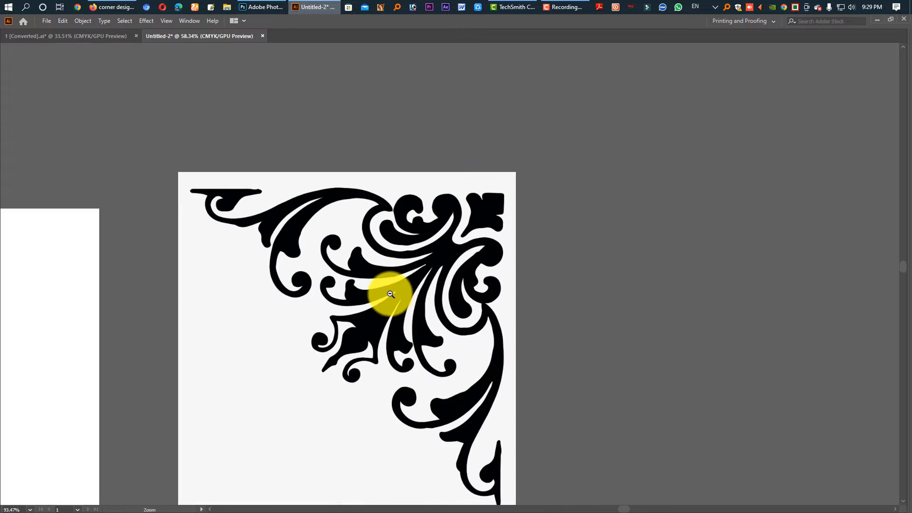
pyautogui.press('Tab')
pyautogui.click(9, 89)
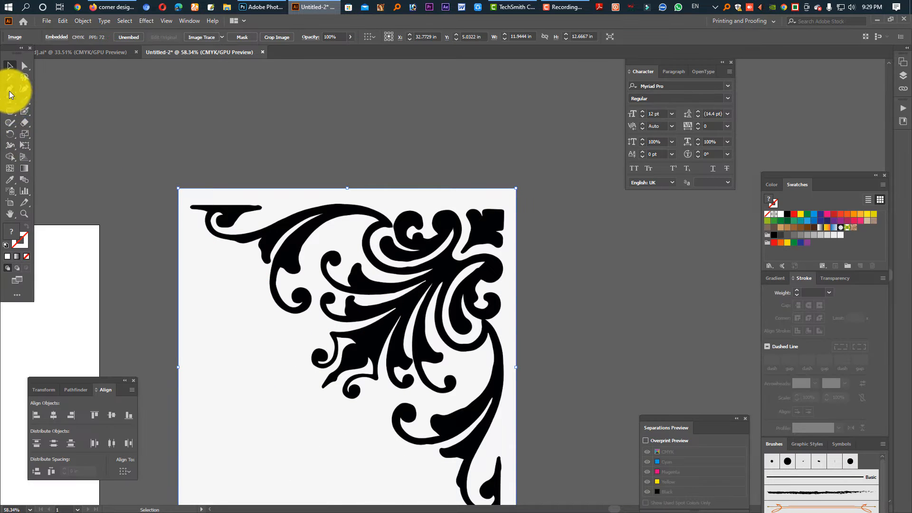
pyautogui.click(299, 304)
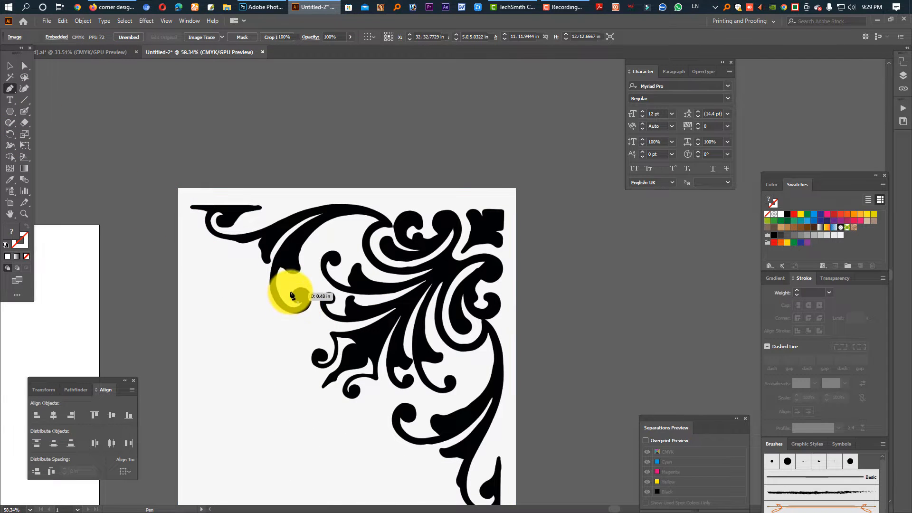
pyautogui.moveTo(291, 290); pyautogui.dragTo(308, 313)
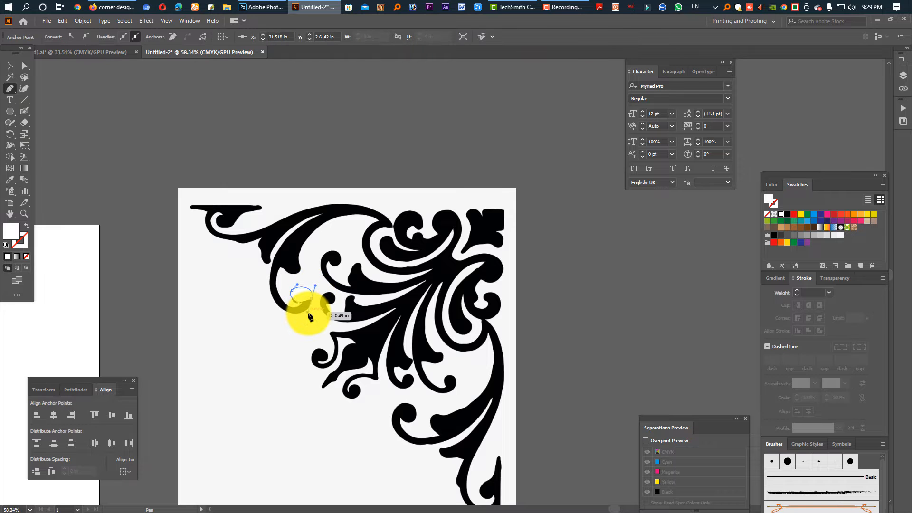
pyautogui.press('Delete')
pyautogui.press('Delete')
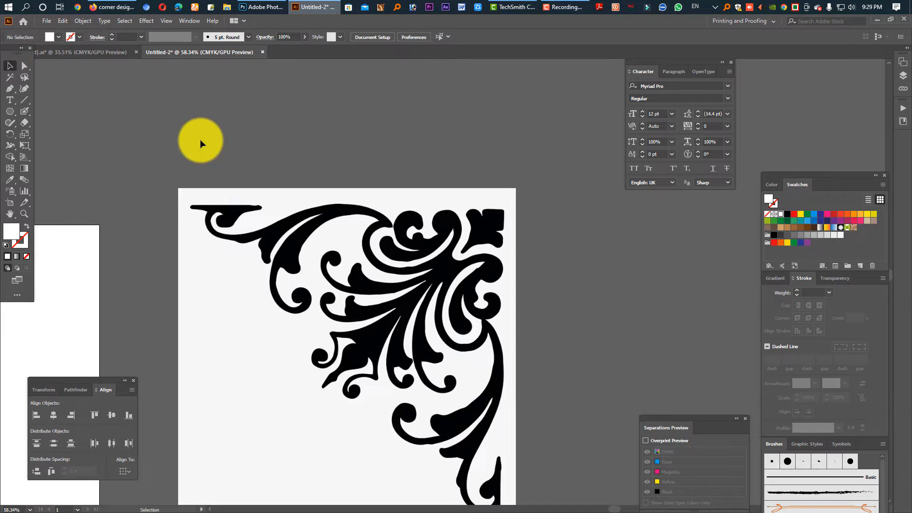
# Apply Image Trace to the pasted corner image with the default preset and expand the tracing into paths
pyautogui.click(316, 242)
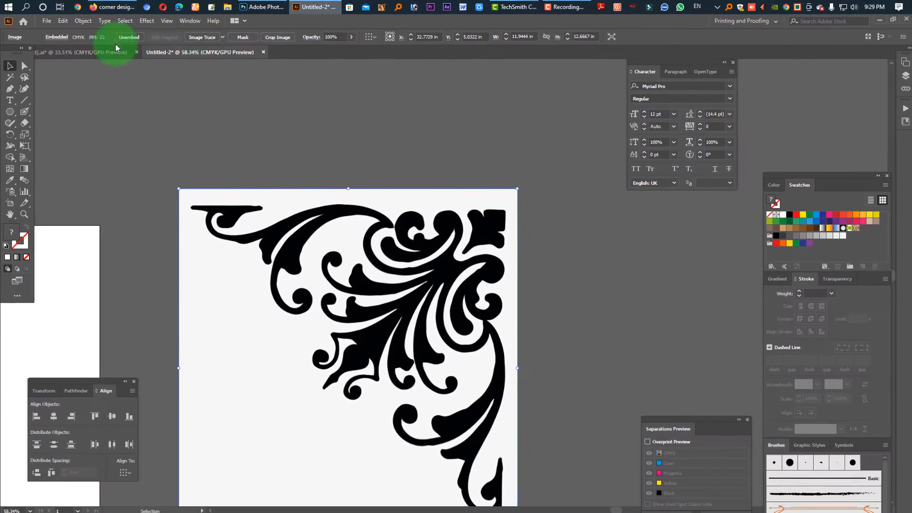
pyautogui.click(201, 38)
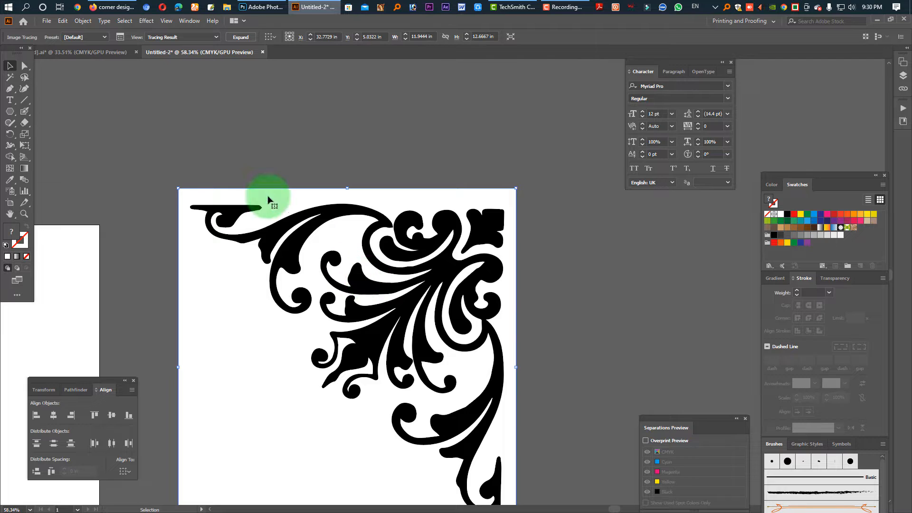
pyautogui.click(246, 40)
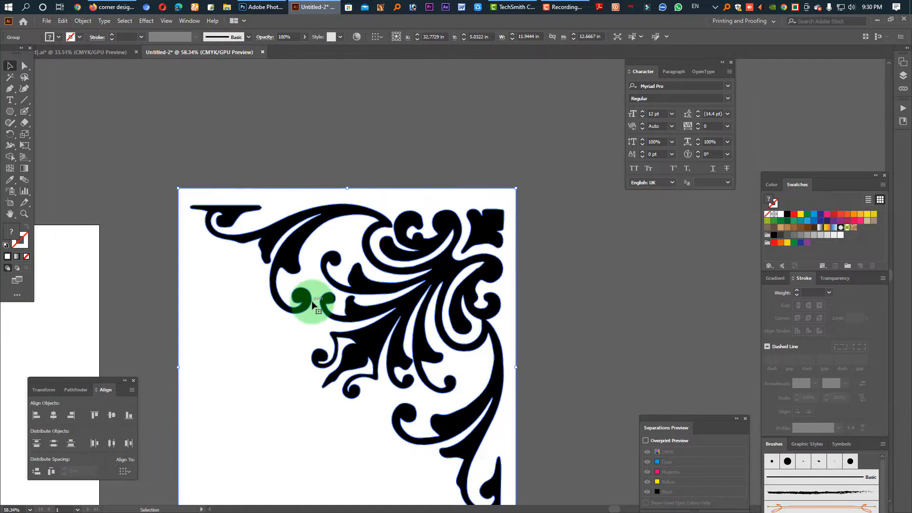
# Delete the white background and the leftover white shape inside the scroll from the traced ornament
pyautogui.click(25, 66)
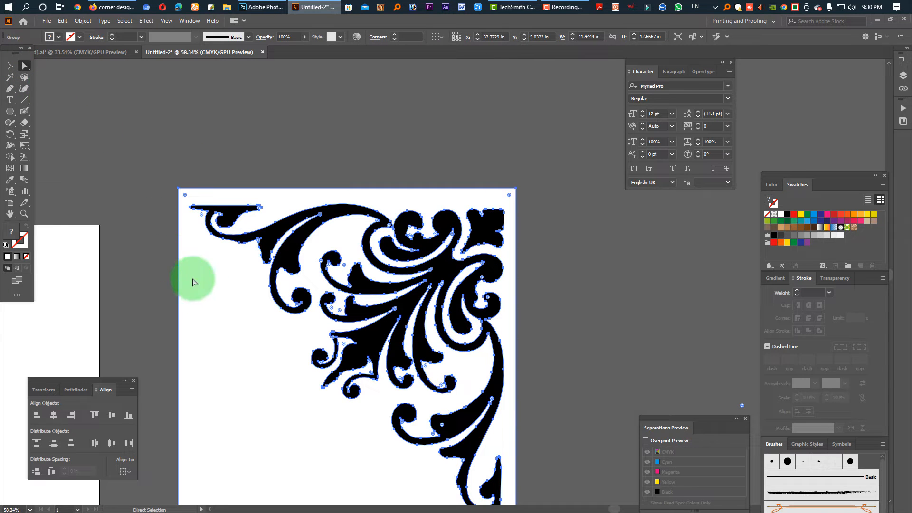
pyautogui.click(193, 282)
pyautogui.press('Delete')
pyautogui.click(295, 242)
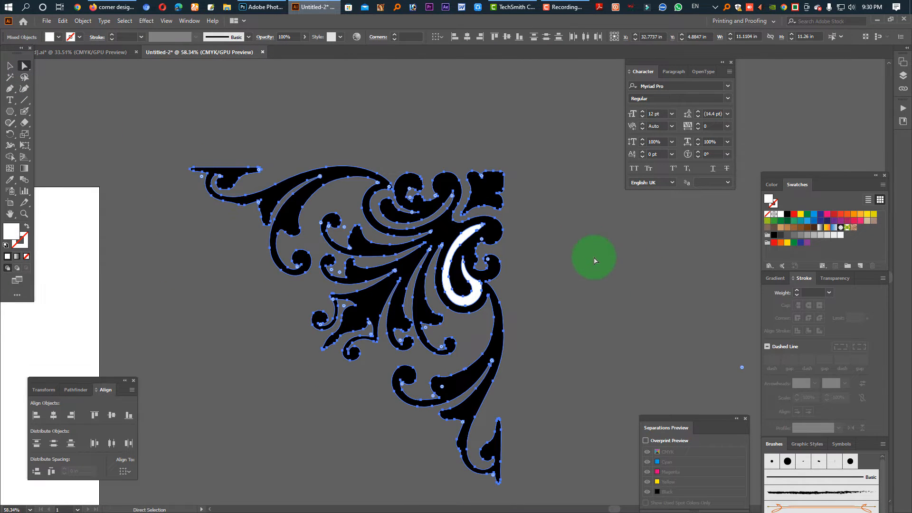
pyautogui.click(600, 276)
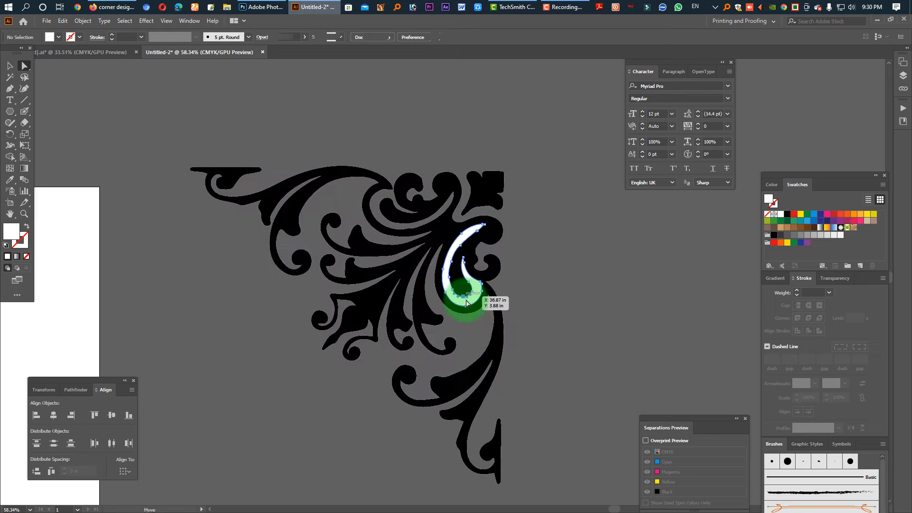
pyautogui.press('Delete')
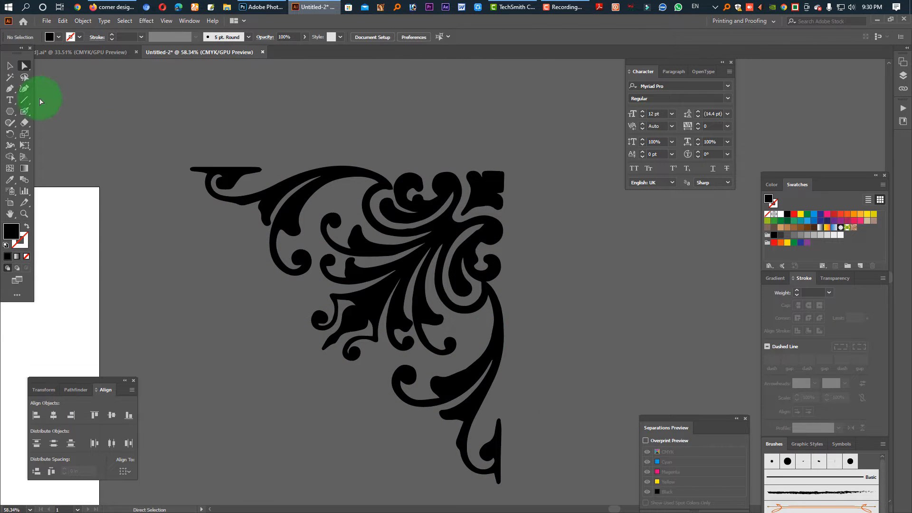
# Select the whole traced ornament, scale it down and move it onto the upper-right part of the artboard
pyautogui.click(10, 66)
pyautogui.press('Tab')
pyautogui.scroll(-5, 377, 316)
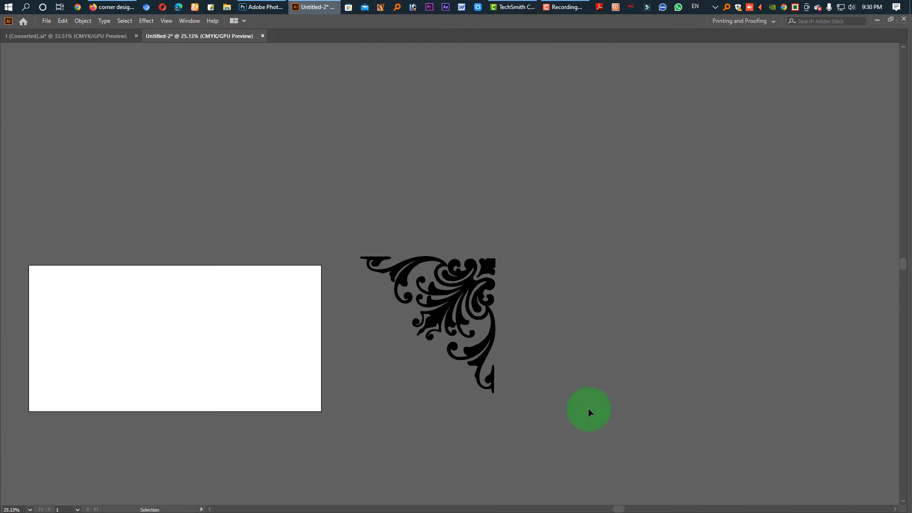
pyautogui.moveTo(332, 189); pyautogui.dragTo(383, 271)
pyautogui.press('a')
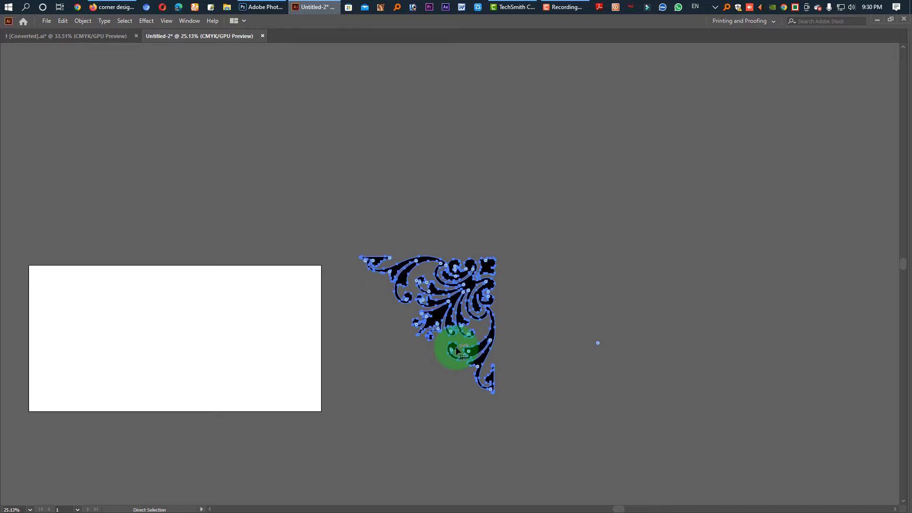
pyautogui.press('v')
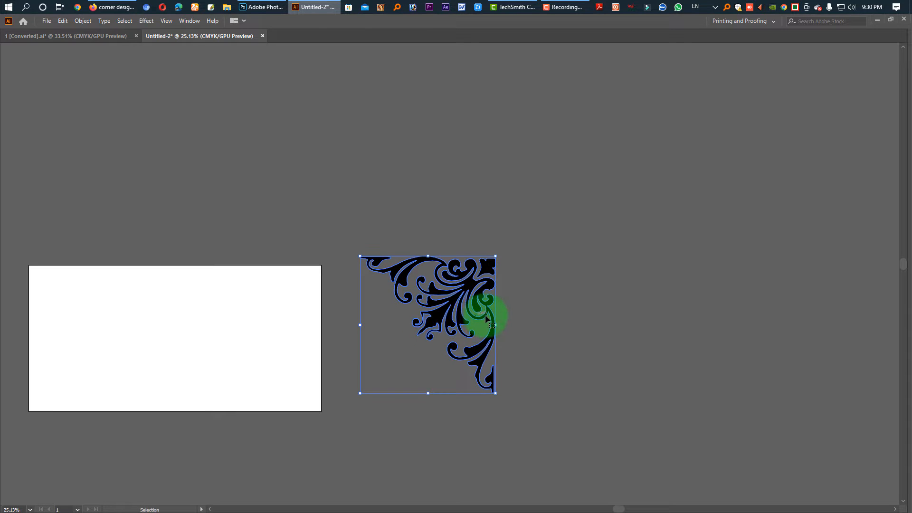
pyautogui.moveTo(497, 324); pyautogui.dragTo(294, 296)
pyautogui.moveTo(253, 307); pyautogui.dragTo(422, 413)
# Reduce the ornament further and place it just outside the artboard's upper-right corner
pyautogui.scroll(4, 613, 259)
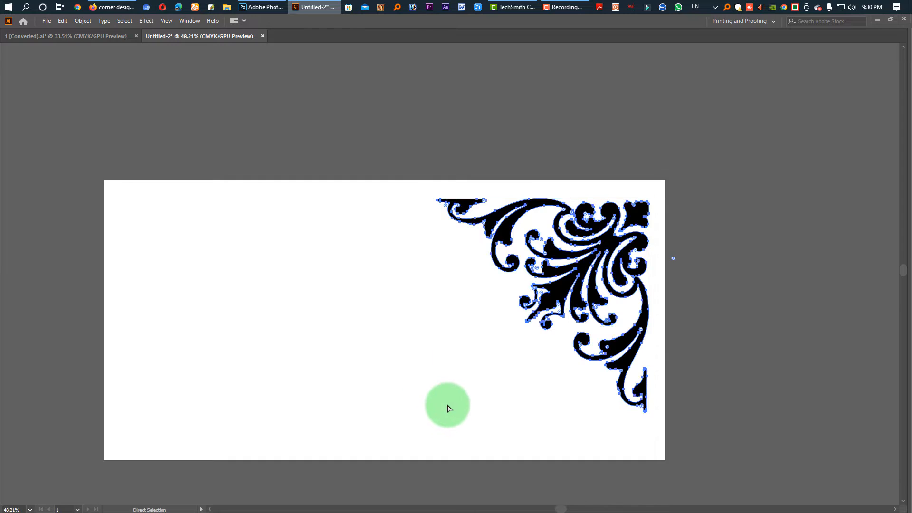
pyautogui.hotkey('ctrl', 'z')
pyautogui.moveTo(573, 282); pyautogui.dragTo(542, 302)
pyautogui.click(731, 277)
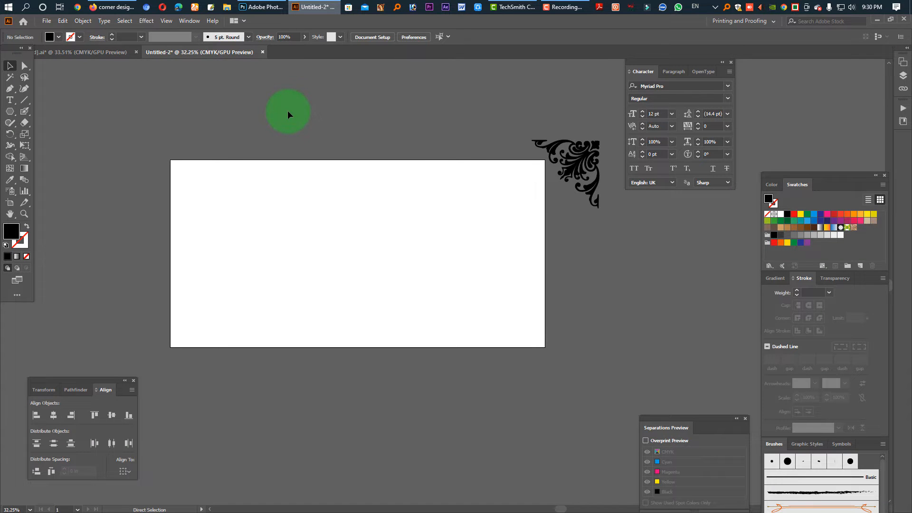
# Show the rulers and set their unit to inches
pyautogui.hotkey('ctrl', 'r')
pyautogui.rightClick(325, 62)
pyautogui.click(368, 90)
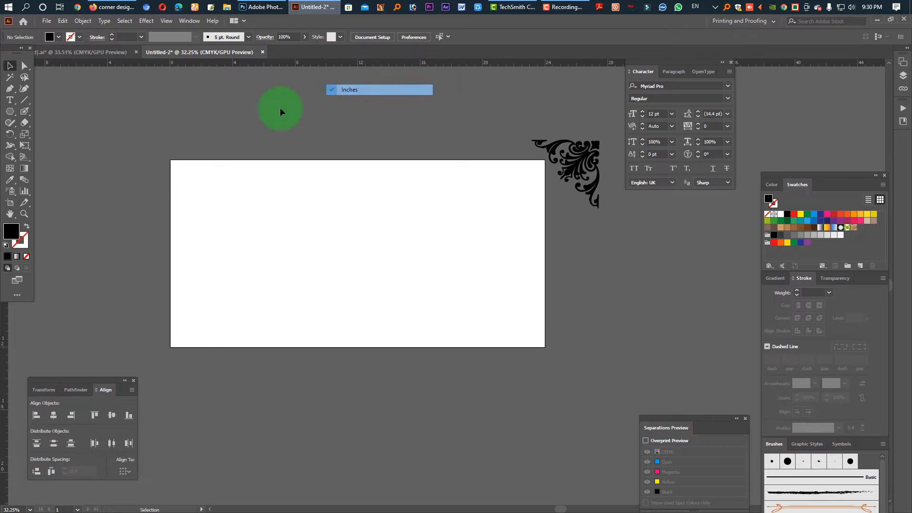
# Create a rectangle 24 in wide and 12 in high from the artboard's upper-left corner
pyautogui.moveTo(10, 111); pyautogui.dragTo(29, 113)
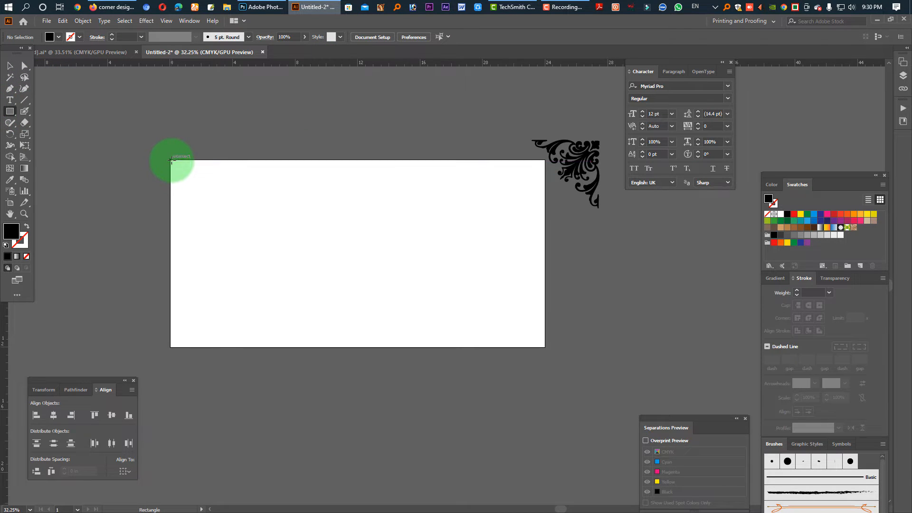
pyautogui.click(171, 162)
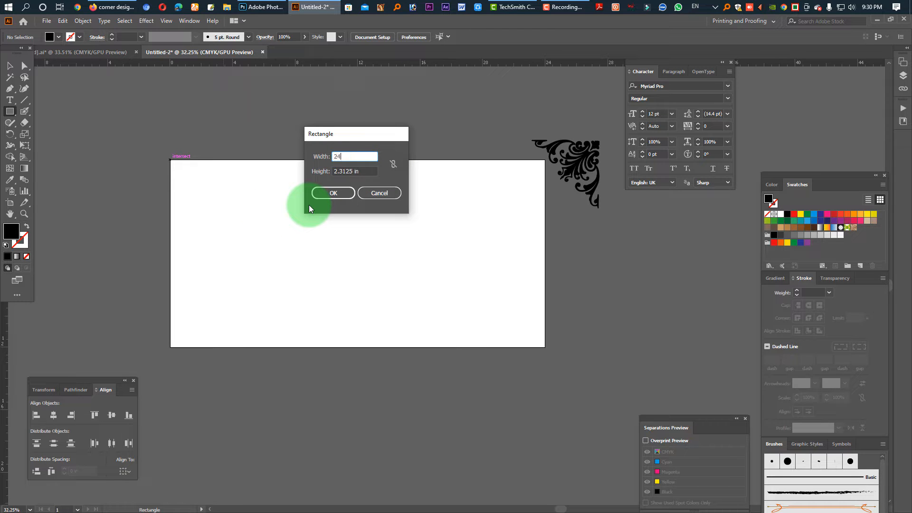
pyautogui.press('Tab')
pyautogui.write('12')
pyautogui.press('Return')
pyautogui.press('v')
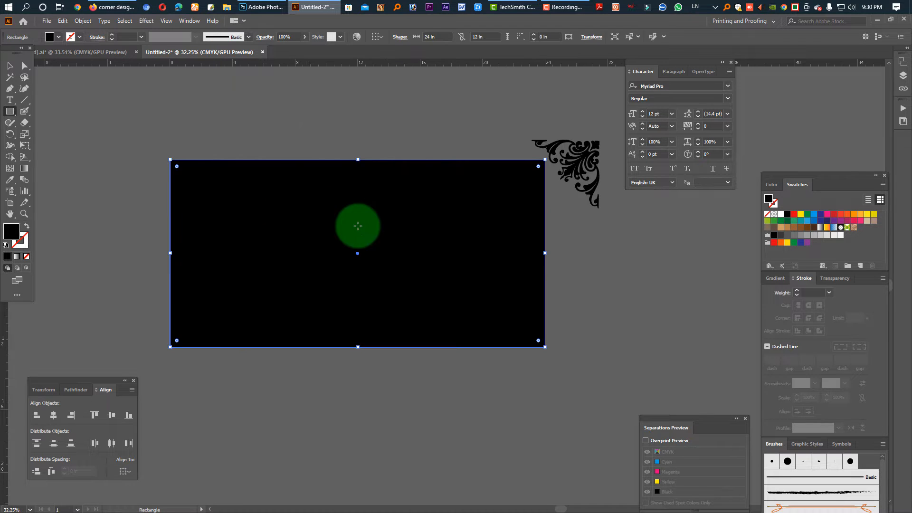
# Swap the rectangle's fill and stroke and resize it about its centre to 22 in wide and 10 in high
pyautogui.click(26, 229)
pyautogui.click(43, 390)
pyautogui.click(103, 402)
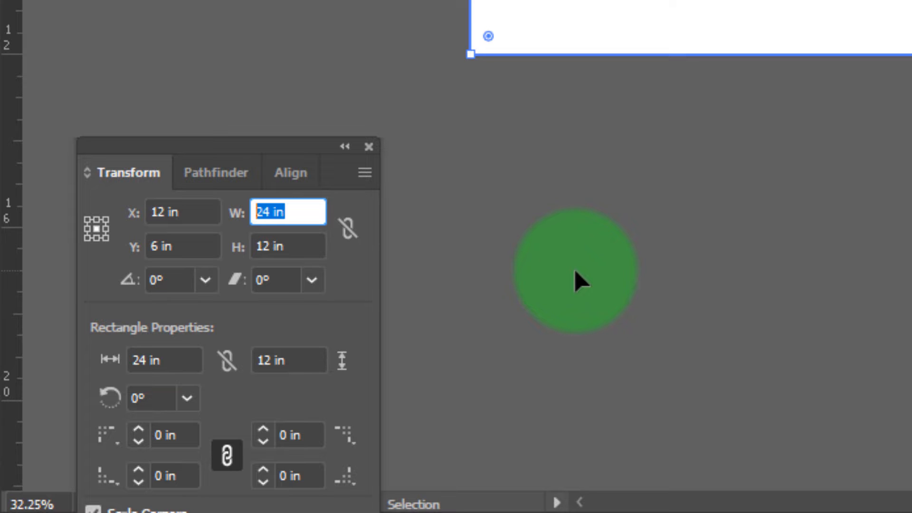
pyautogui.write('22')
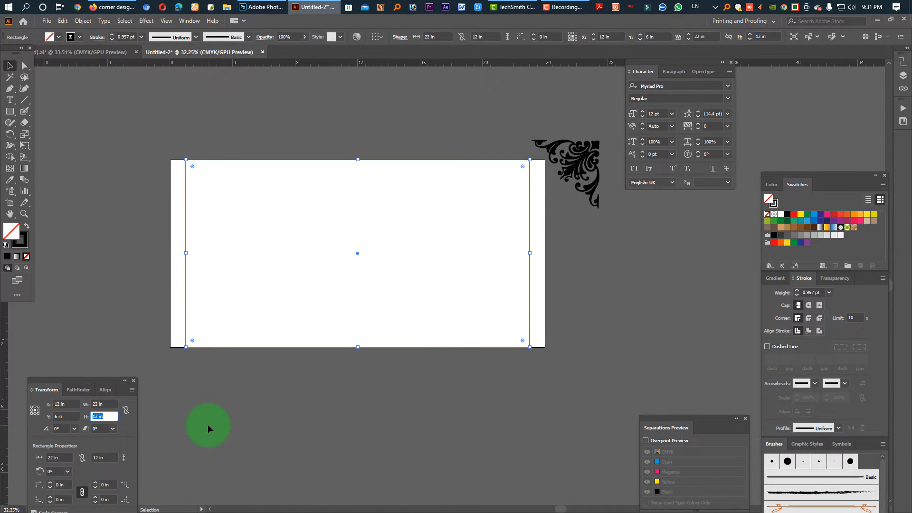
pyautogui.write('10')
pyautogui.press('Return')
# Set the stroke weight of the inner rectangle to 10 pt
pyautogui.click(499, 187)
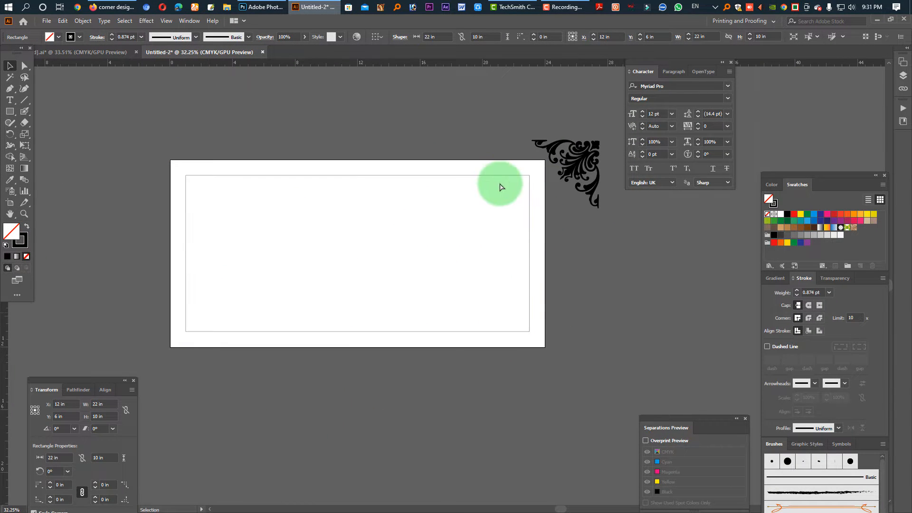
pyautogui.moveTo(381, 156); pyautogui.dragTo(435, 208)
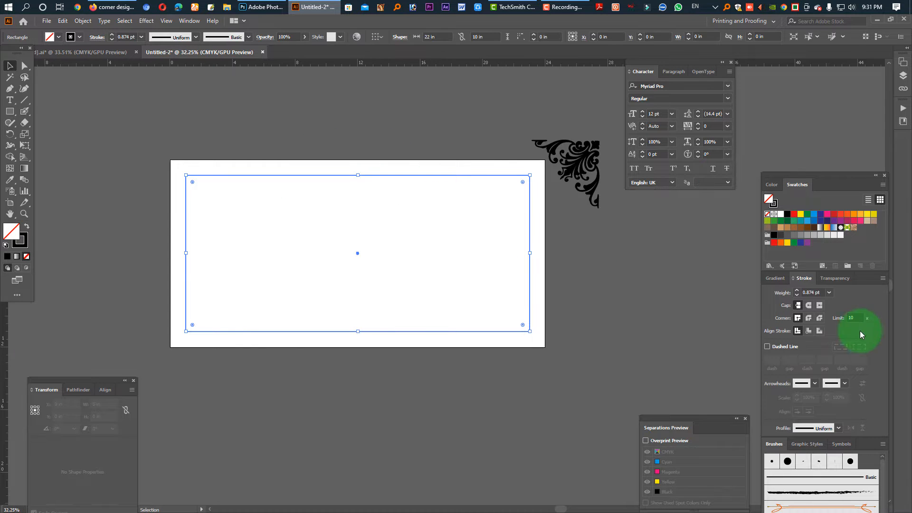
pyautogui.click(809, 292)
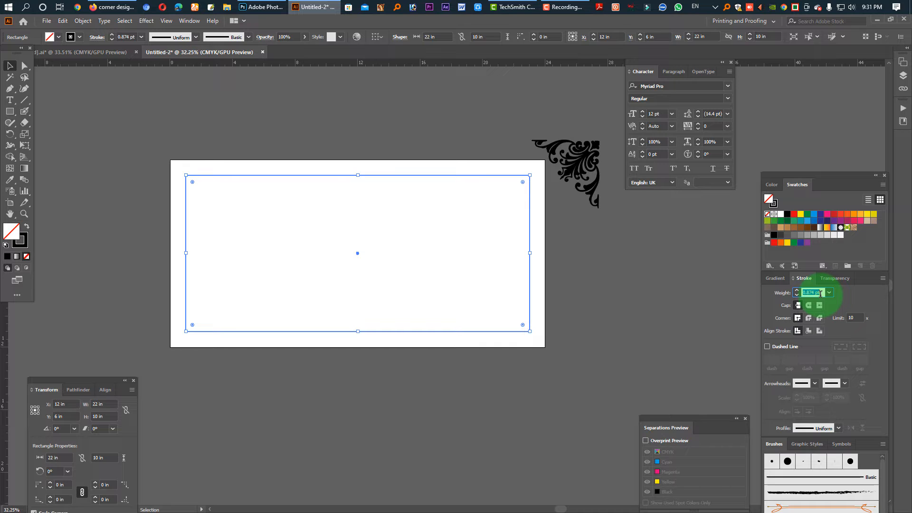
pyautogui.write('10')
pyautogui.press('Return')
pyautogui.click(650, 318)
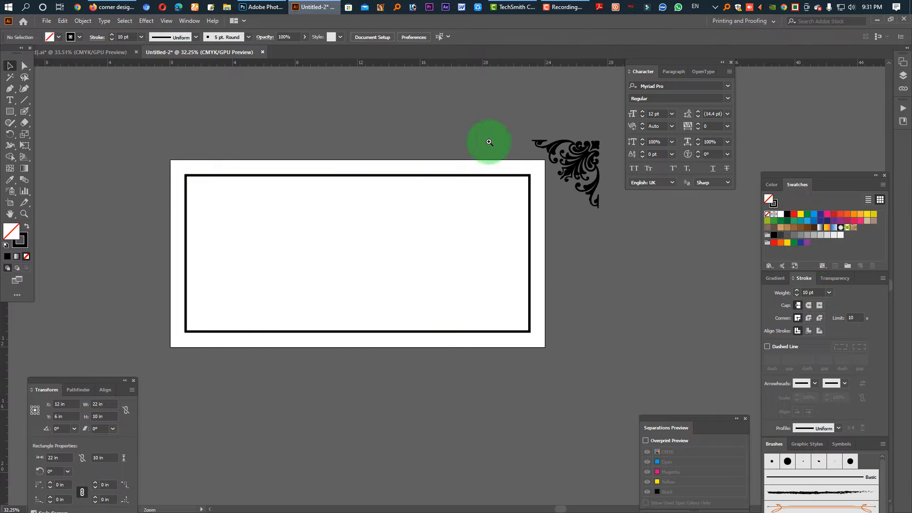
# Move the ornament onto the upper-right corner of the frame and scale it down there
pyautogui.moveTo(490, 142); pyautogui.dragTo(683, 315)
pyautogui.press('Tab')
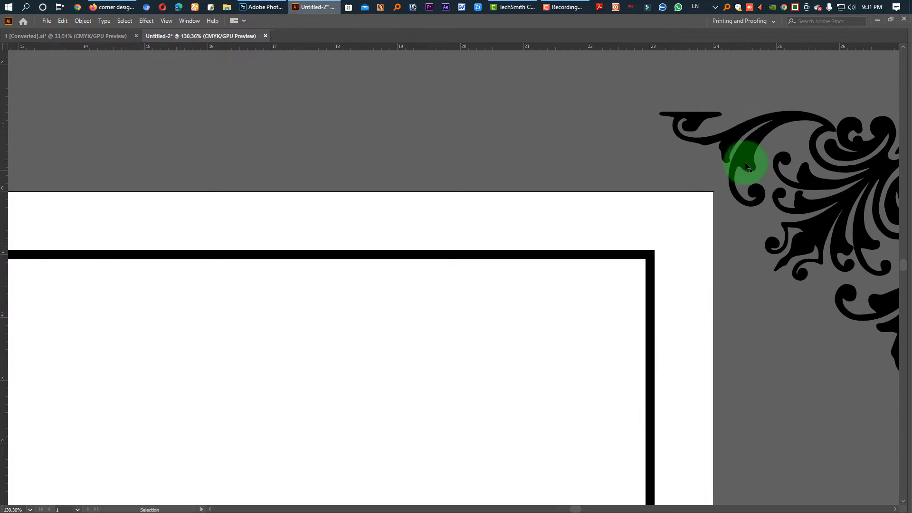
pyautogui.moveTo(739, 146); pyautogui.dragTo(466, 275)
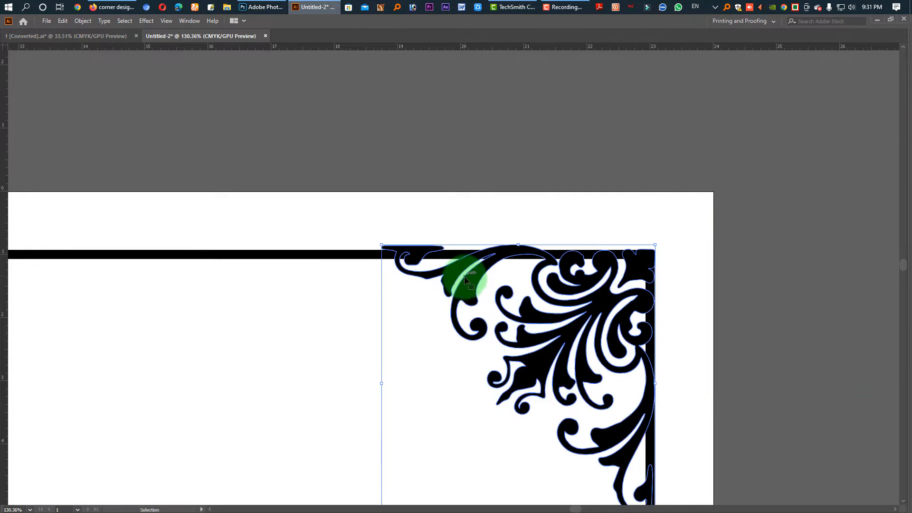
pyautogui.moveTo(452, 328); pyautogui.dragTo(439, 330)
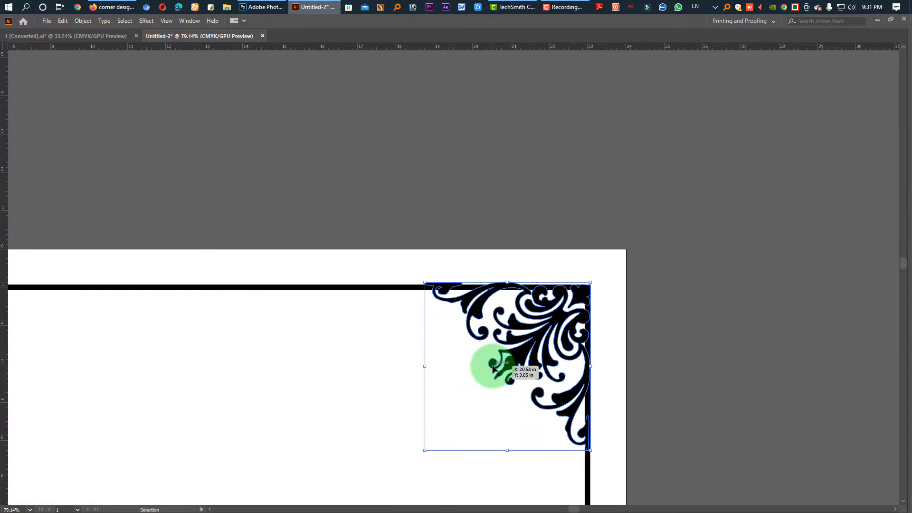
pyautogui.moveTo(426, 453); pyautogui.dragTo(461, 417)
pyautogui.moveTo(650, 312); pyautogui.dragTo(722, 137)
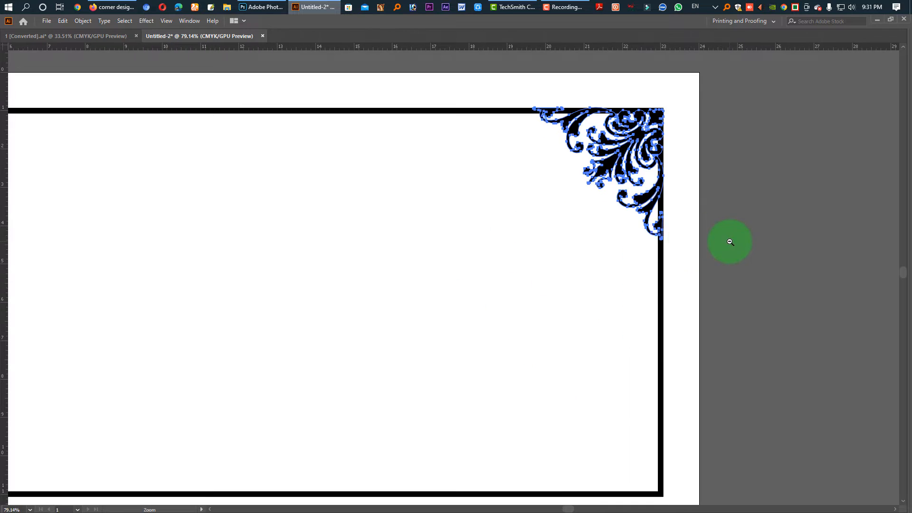
# Duplicate the ornament rotated by 180° and align the copy with the frame's lower-left corner
pyautogui.moveTo(731, 241); pyautogui.dragTo(627, 238)
pyautogui.moveTo(663, 178); pyautogui.dragTo(384, 474)
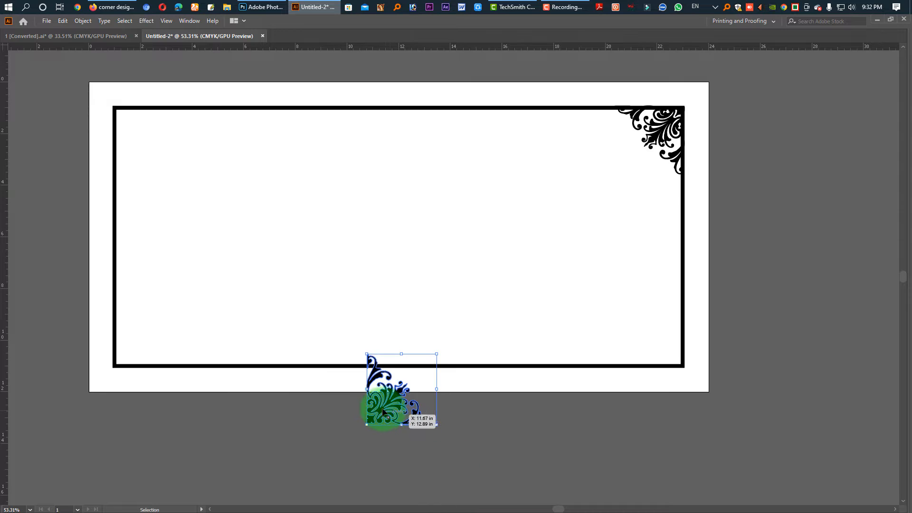
pyautogui.moveTo(384, 413); pyautogui.dragTo(131, 358)
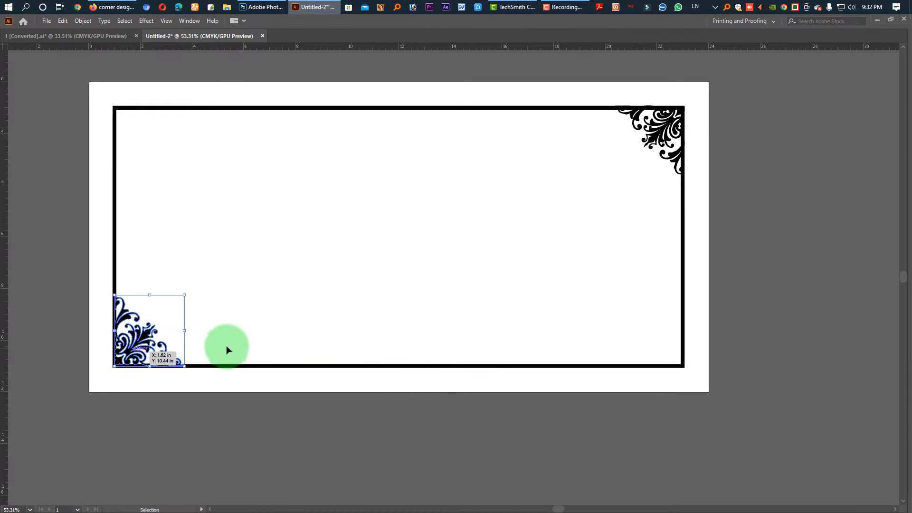
pyautogui.click(487, 287)
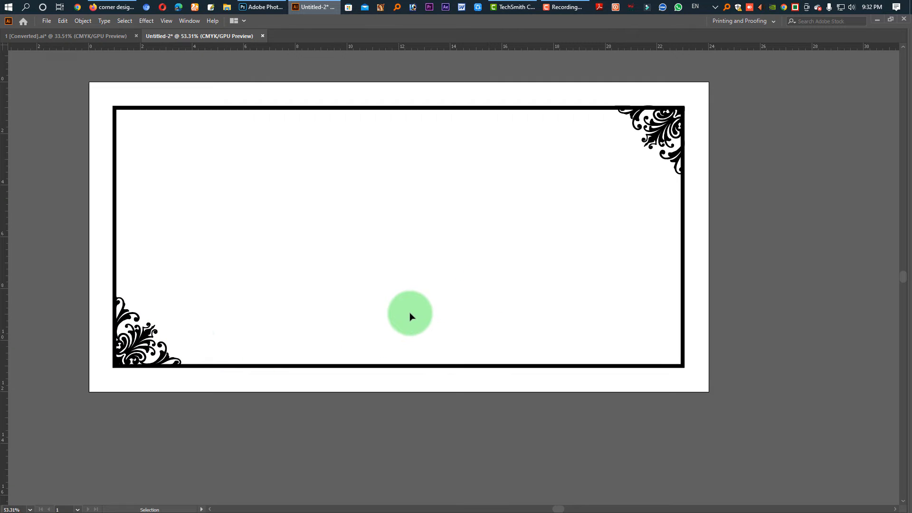
# Reflect a copy of the two diagonal corner ornaments onto the upper-left and lower-right corners of the frame
pyautogui.click(143, 346)
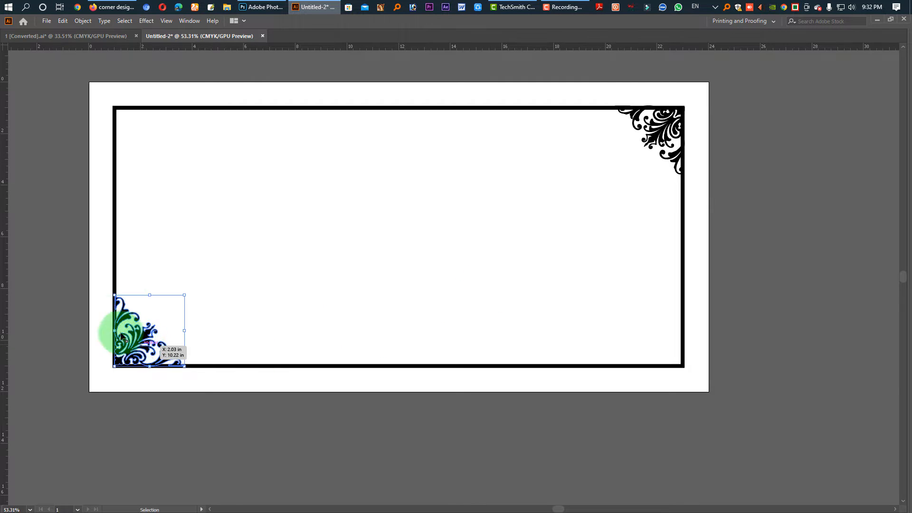
pyautogui.keyDown('shift'); pyautogui.click(675, 135); pyautogui.keyUp('shift')
pyautogui.press('Tab')
pyautogui.click(10, 134)
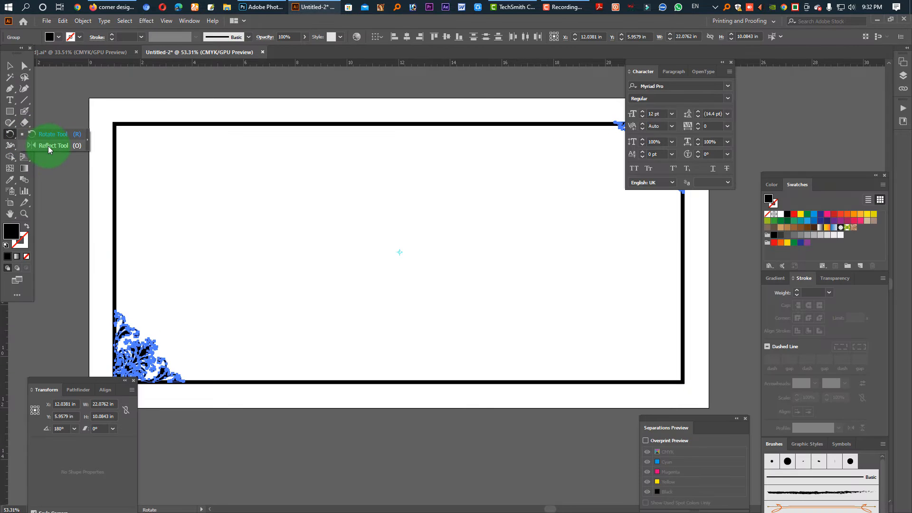
pyautogui.click(49, 146)
pyautogui.press('Tab')
pyautogui.moveTo(591, 179); pyautogui.dragTo(252, 210)
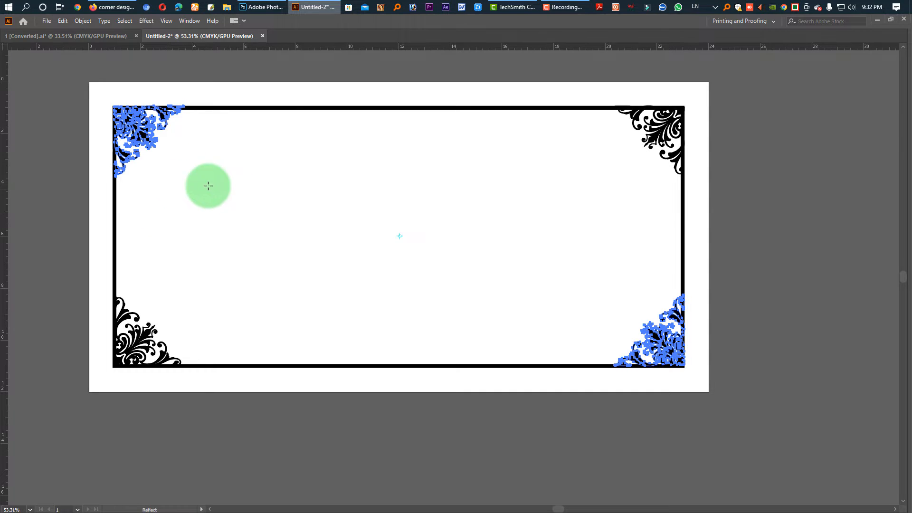
# Select the frame rectangle and cut its path with the Scissors tool on both sides of the upper-left ornament
pyautogui.press('Tab')
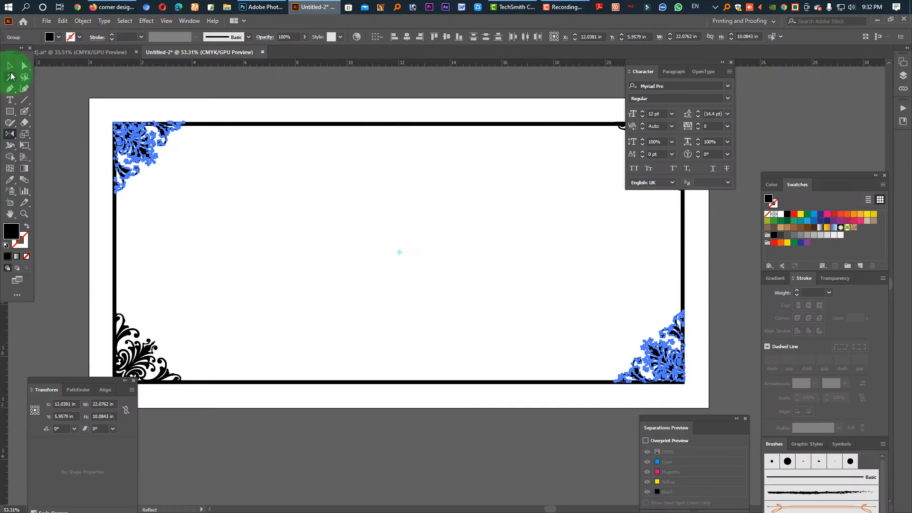
pyautogui.click(9, 65)
pyautogui.click(257, 117)
pyautogui.click(266, 143)
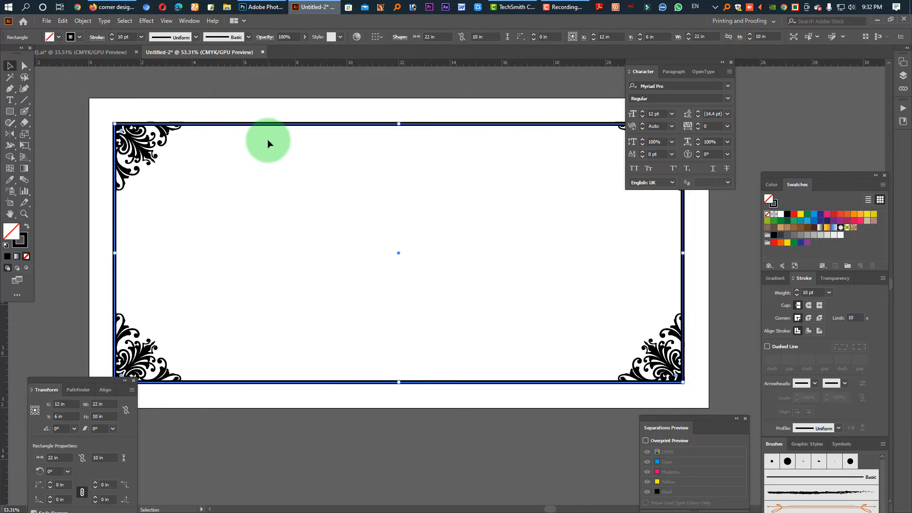
pyautogui.press('Tab')
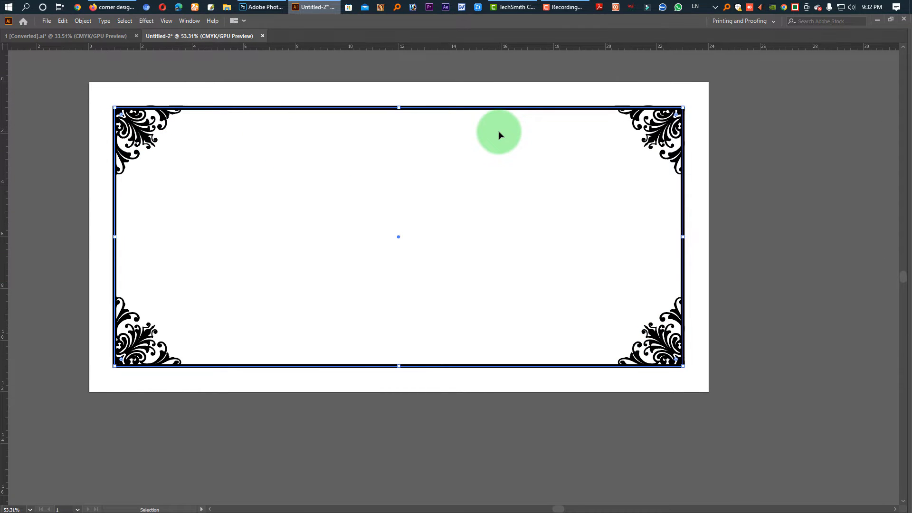
pyautogui.press('Tab')
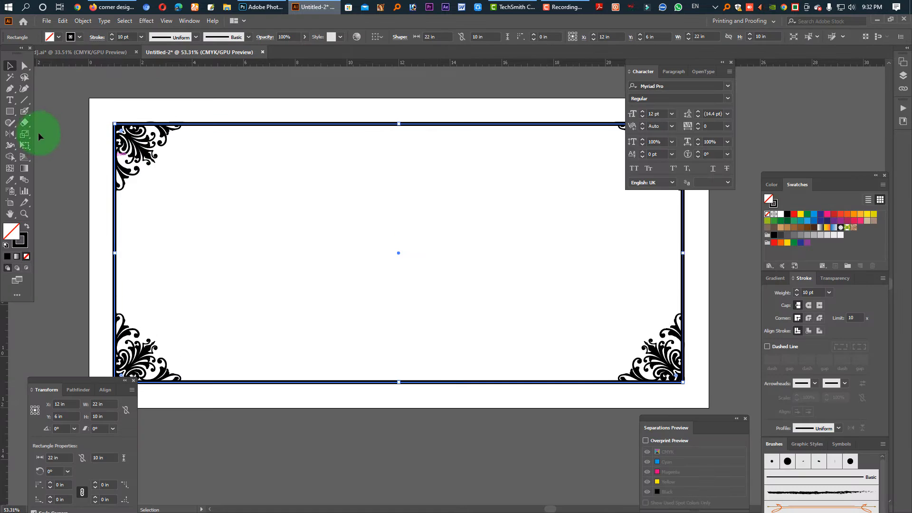
pyautogui.rightClick(24, 123)
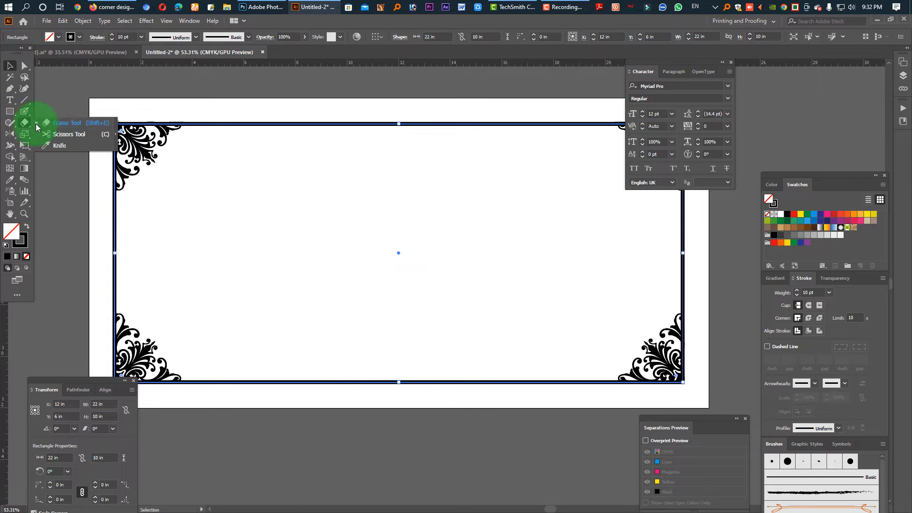
pyautogui.click(62, 134)
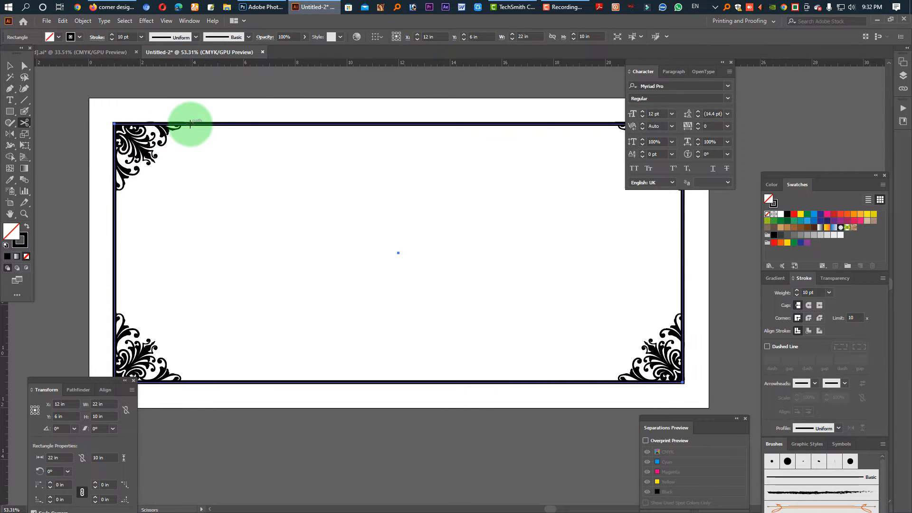
pyautogui.click(190, 124)
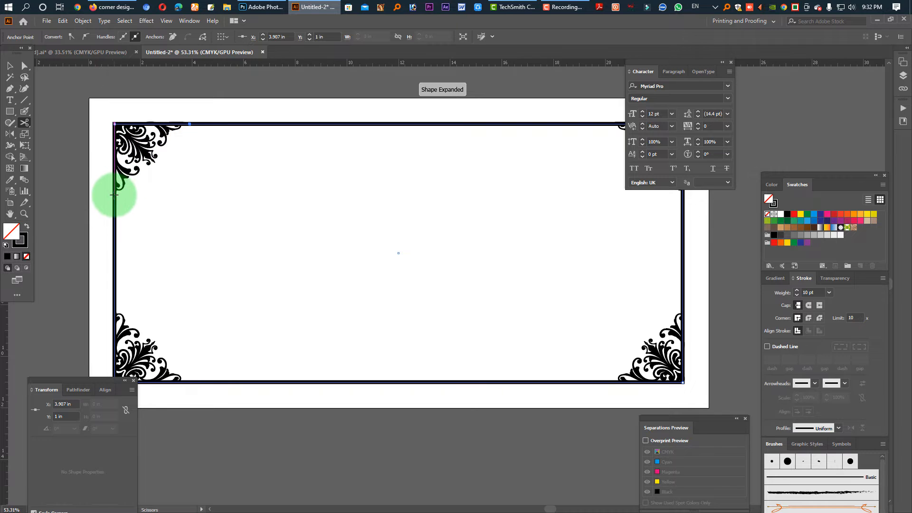
pyautogui.click(114, 195)
# Cut the frame path on both sides of the lower-left ornament and on the bottom edge beside the lower-right ornament
pyautogui.click(111, 298)
pyautogui.click(115, 308)
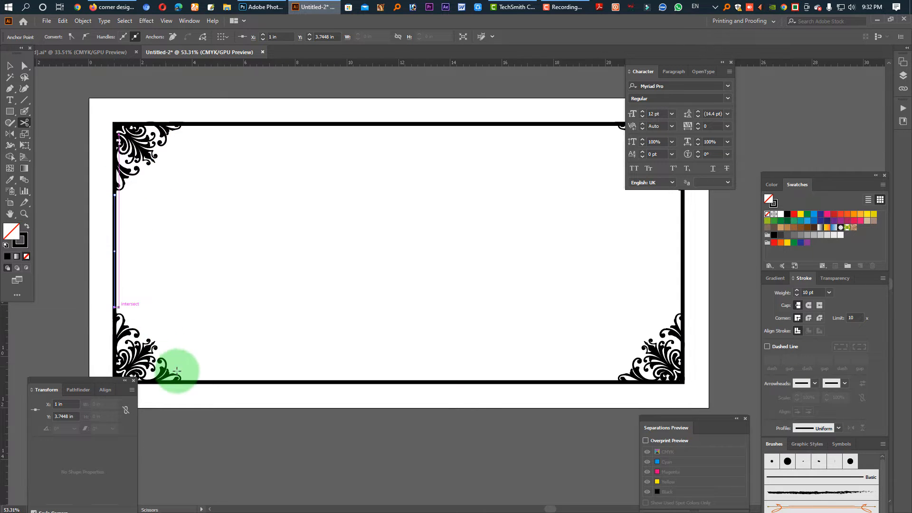
pyautogui.click(186, 383)
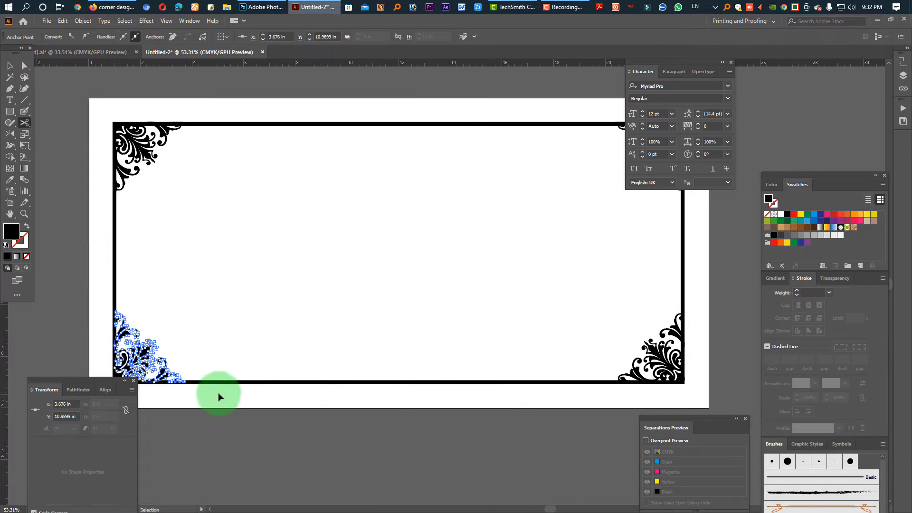
pyautogui.click(194, 384)
pyautogui.click(188, 383)
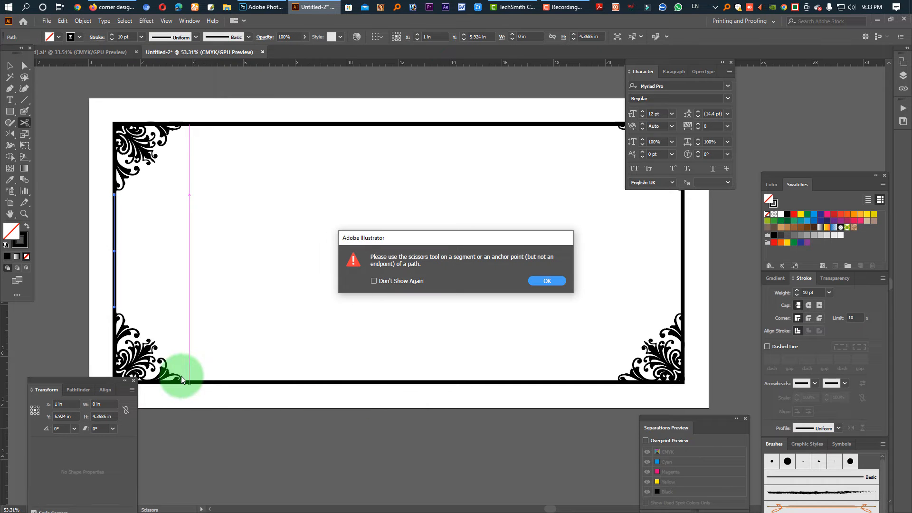
pyautogui.click(537, 283)
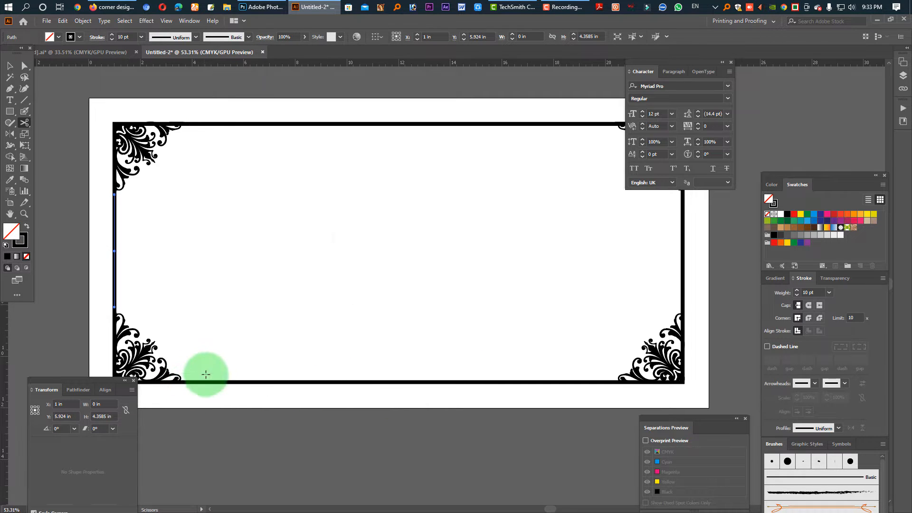
pyautogui.click(194, 383)
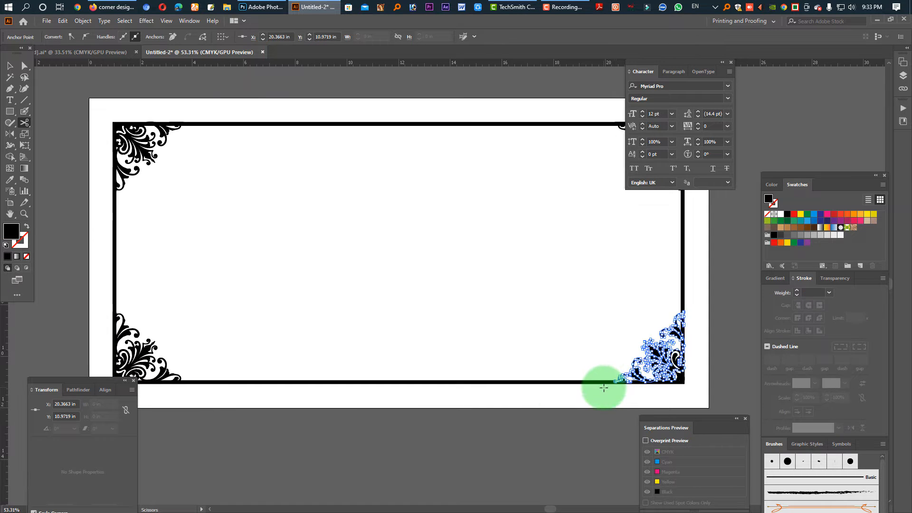
pyautogui.click(612, 385)
# Select all four corner ornaments and lock them
pyautogui.click(10, 66)
pyautogui.press('Tab')
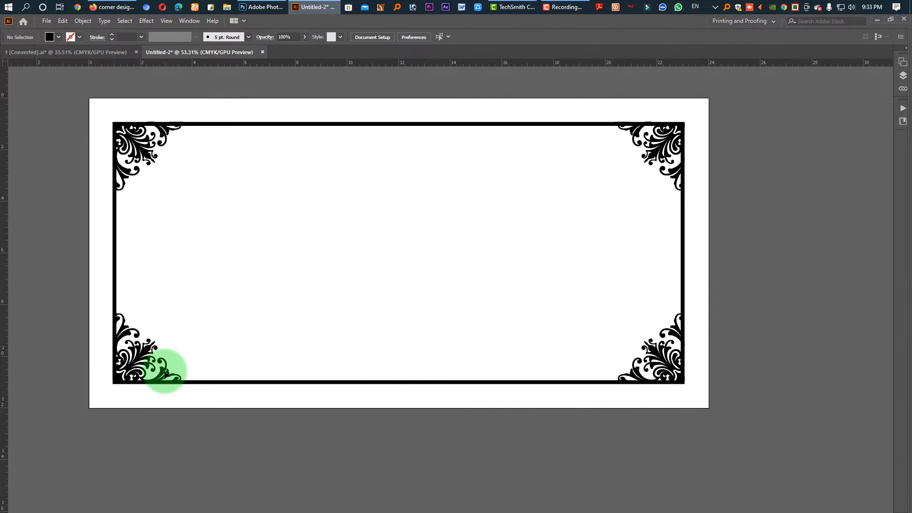
pyautogui.click(127, 338)
pyautogui.keyDown('shift'); pyautogui.click(138, 136); pyautogui.keyUp('shift')
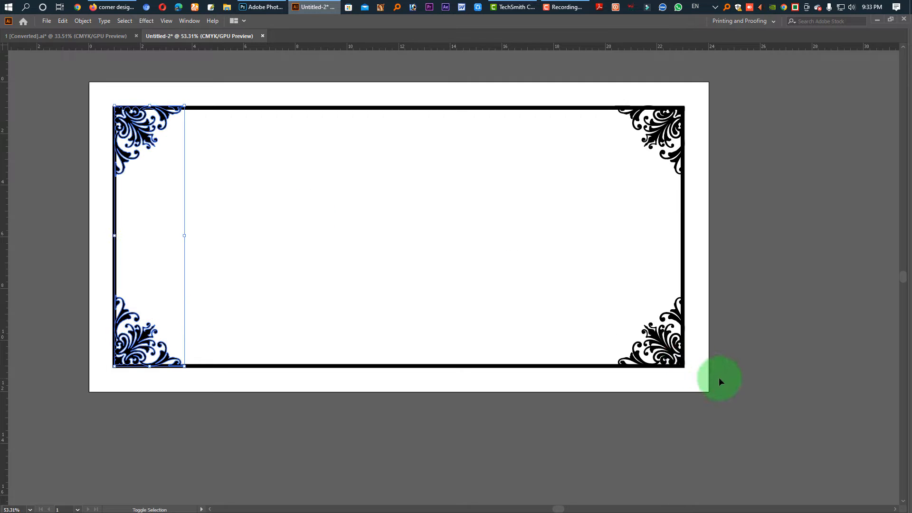
pyautogui.keyDown('shift'); pyautogui.click(663, 310); pyautogui.keyUp('shift')
pyautogui.keyDown('shift'); pyautogui.click(657, 142); pyautogui.keyUp('shift')
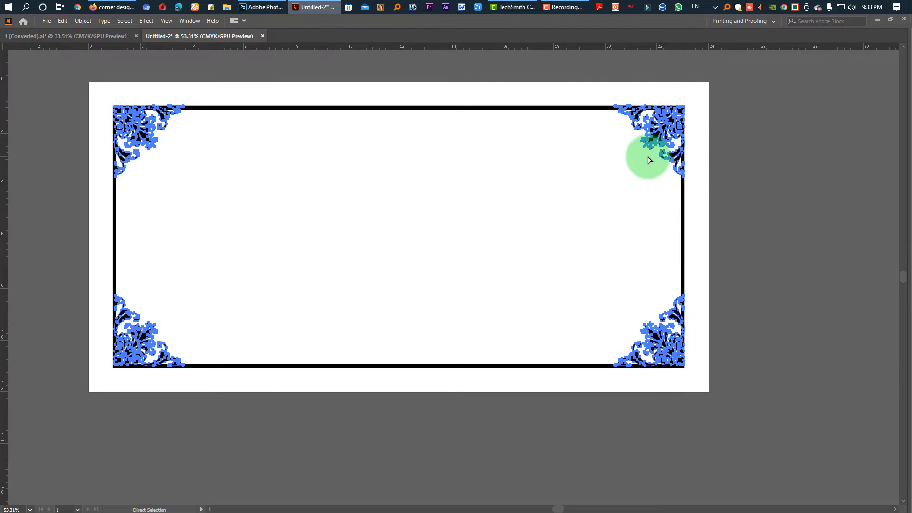
pyautogui.hotkey('ctrl', '2')
# Select the frame's four cut corner segments behind the ornaments and delete them
pyautogui.press('Tab')
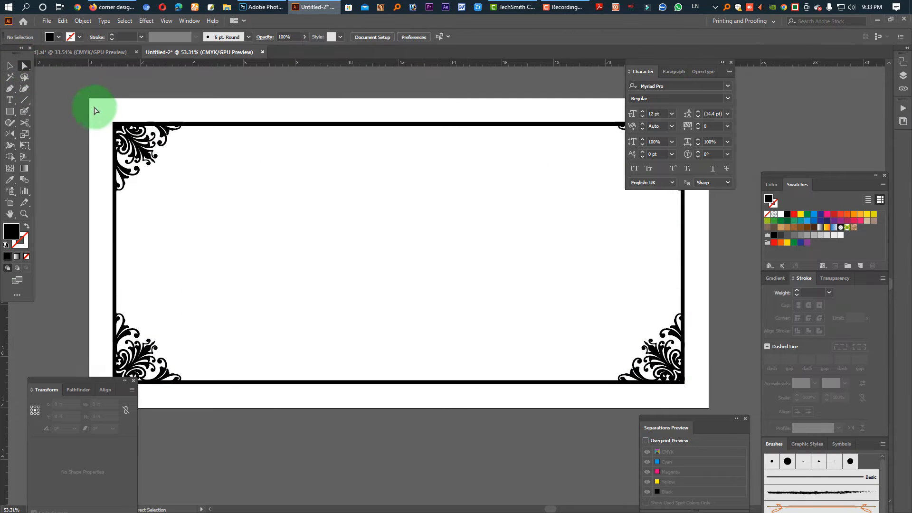
pyautogui.moveTo(95, 107); pyautogui.dragTo(158, 145)
pyautogui.press('Tab')
pyautogui.moveTo(97, 360); pyautogui.dragTo(154, 378)
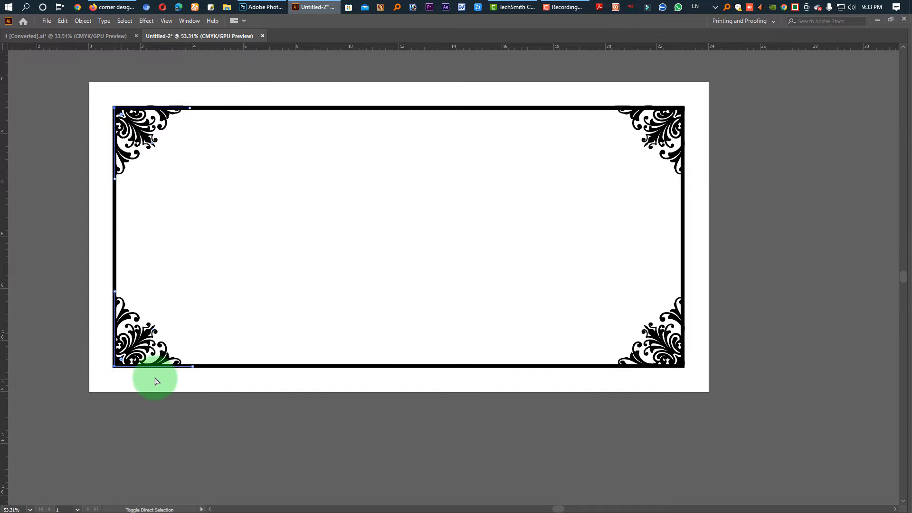
pyautogui.moveTo(697, 118); pyautogui.dragTo(670, 104)
pyautogui.moveTo(694, 377); pyautogui.dragTo(678, 364)
pyautogui.press('Delete')
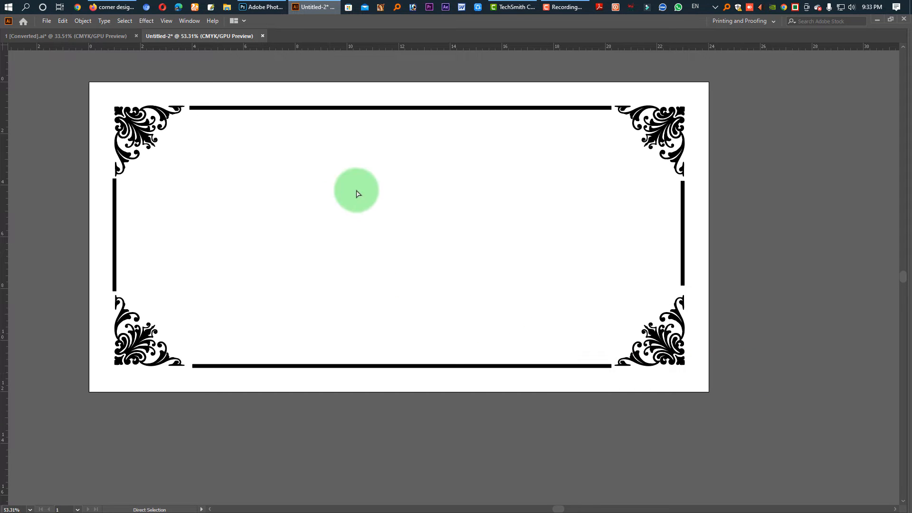
# Unlock the four corner ornaments and clear the selection
pyautogui.press('v')
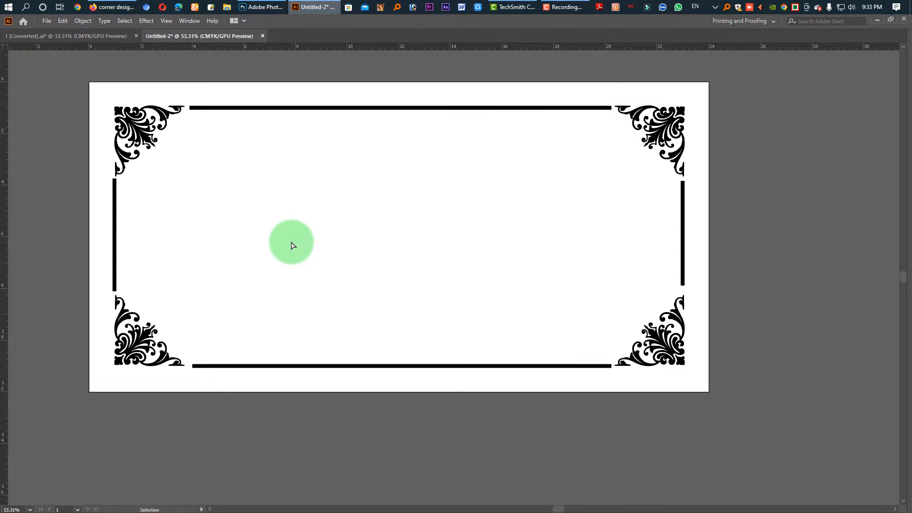
pyautogui.hotkey('ctrl', 'a')
pyautogui.press('a')
pyautogui.press('Tab')
pyautogui.click(10, 67)
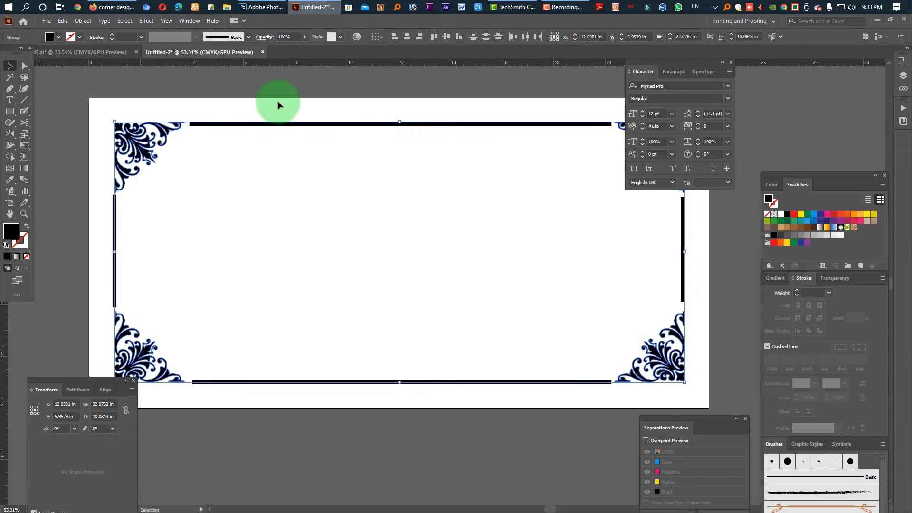
pyautogui.click(305, 112)
# Select the four remaining frame lines and reduce their stroke weight to 6 pt
pyautogui.press('Tab')
pyautogui.moveTo(293, 86); pyautogui.dragTo(365, 384)
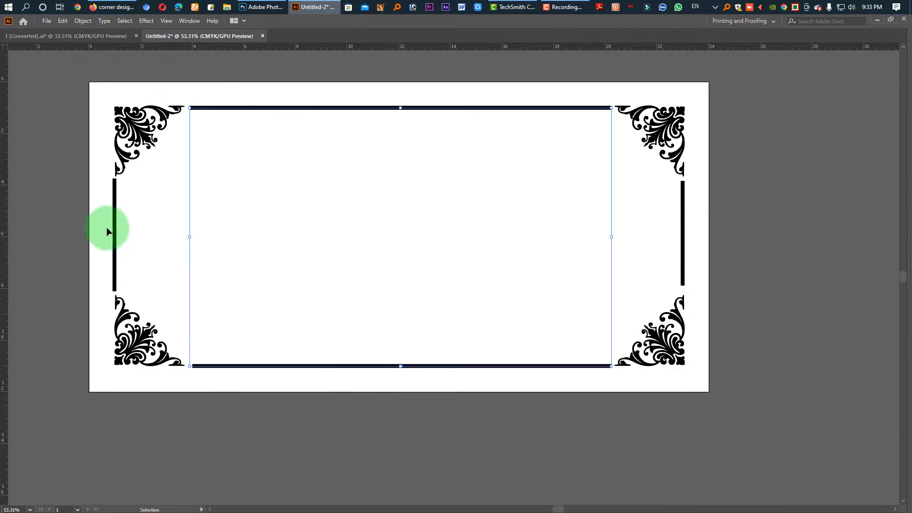
pyautogui.moveTo(99, 220); pyautogui.dragTo(707, 241)
pyautogui.press('Tab')
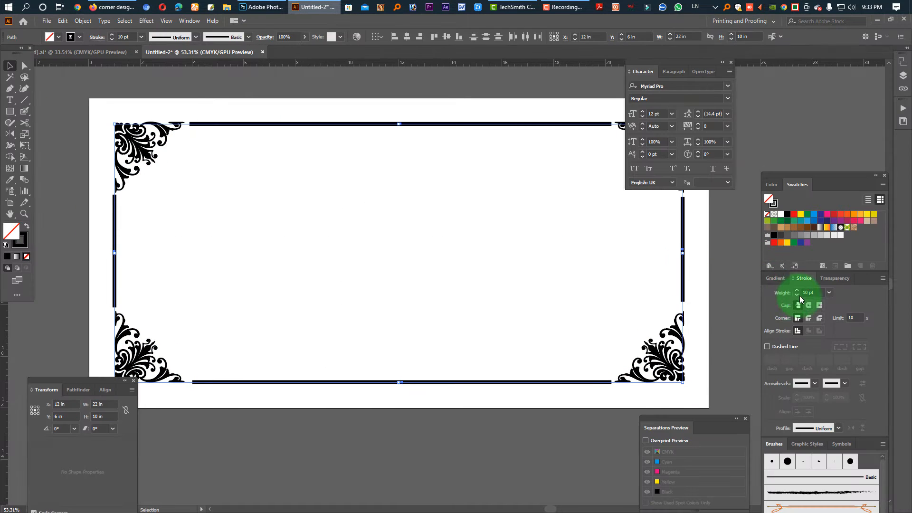
pyautogui.click(797, 295)
pyautogui.click(797, 295)
pyautogui.click(797, 295)
pyautogui.click(798, 295)
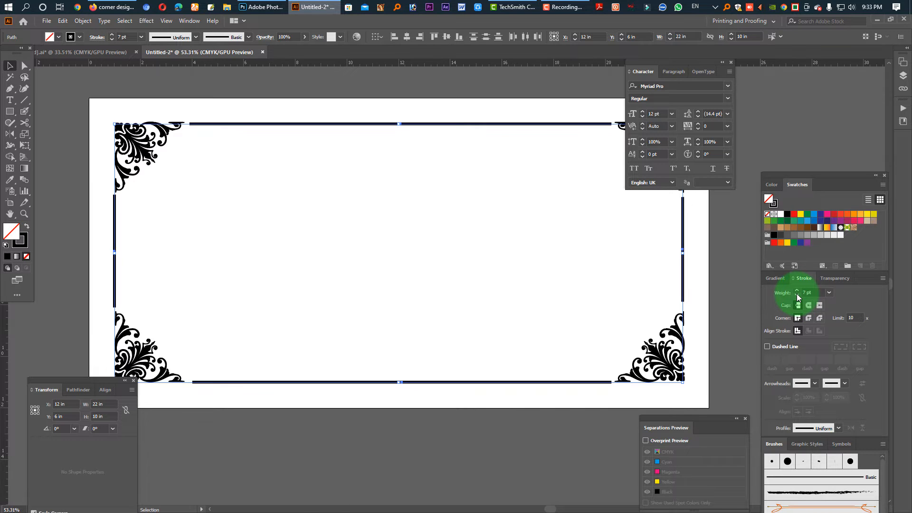
# Extend the lower end of the left frame line straight down to meet the lower-left ornament, at about Y 8.8 in
pyautogui.click(25, 67)
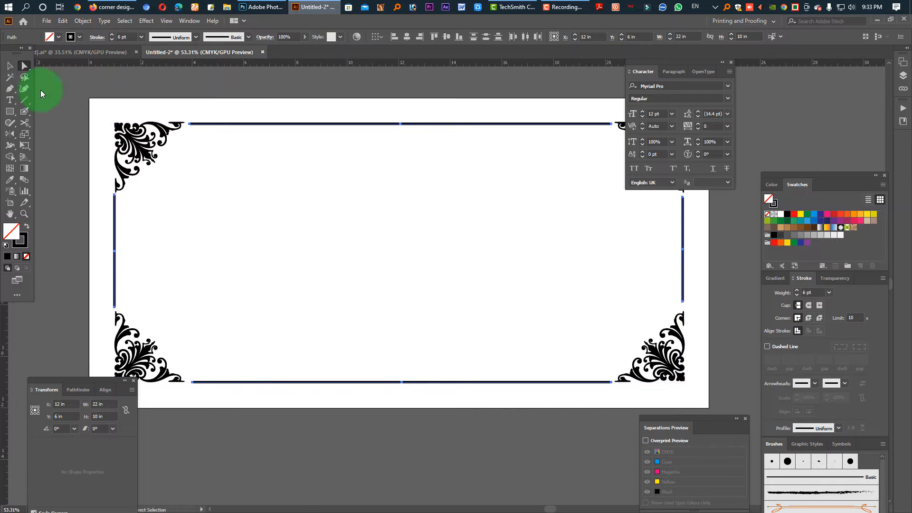
pyautogui.click(179, 266)
pyautogui.moveTo(107, 285); pyautogui.dragTo(265, 349)
pyautogui.moveTo(192, 362); pyautogui.dragTo(311, 363)
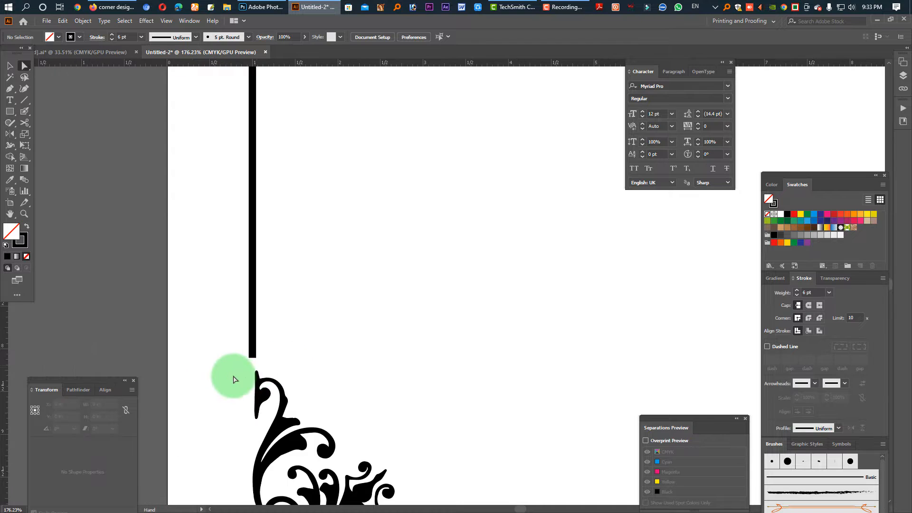
pyautogui.click(259, 384)
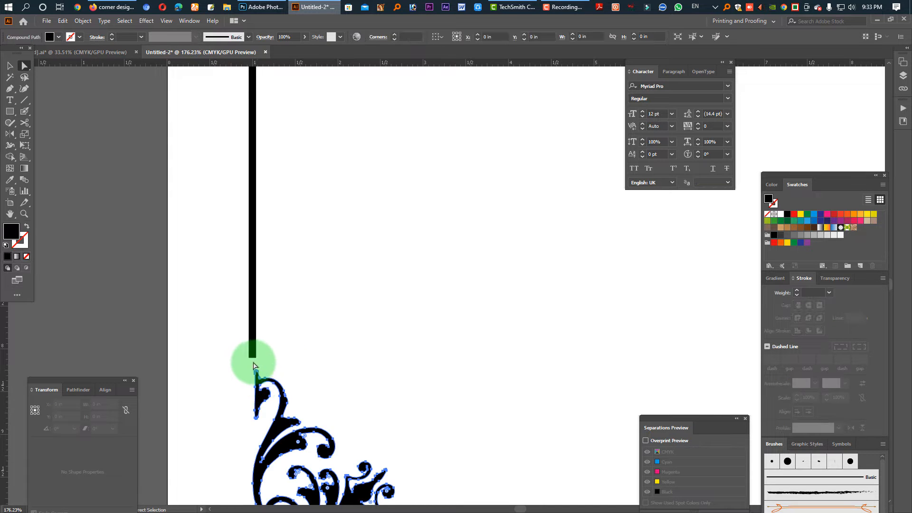
pyautogui.click(252, 359)
pyautogui.moveTo(253, 360); pyautogui.dragTo(253, 420)
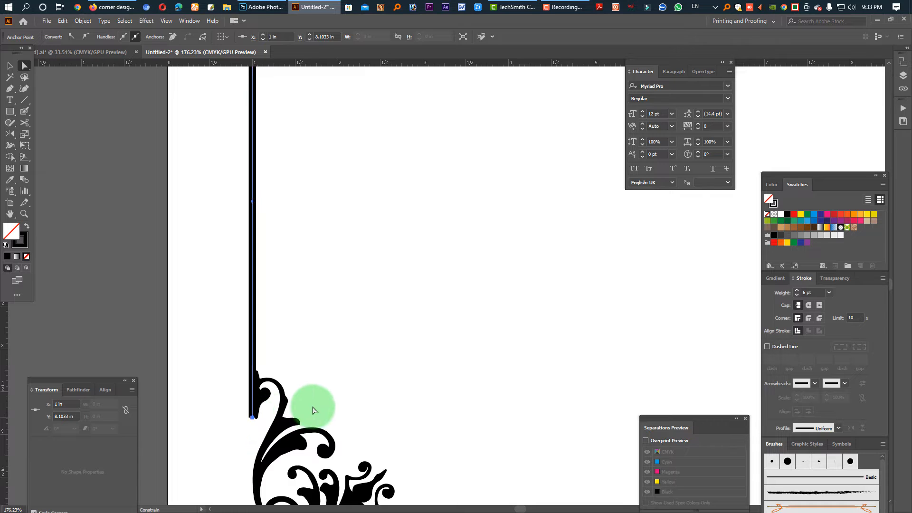
# Fine-tune the left line's lower end against the ornament tip and give the line a round cap
pyautogui.scroll(5, 332, 387)
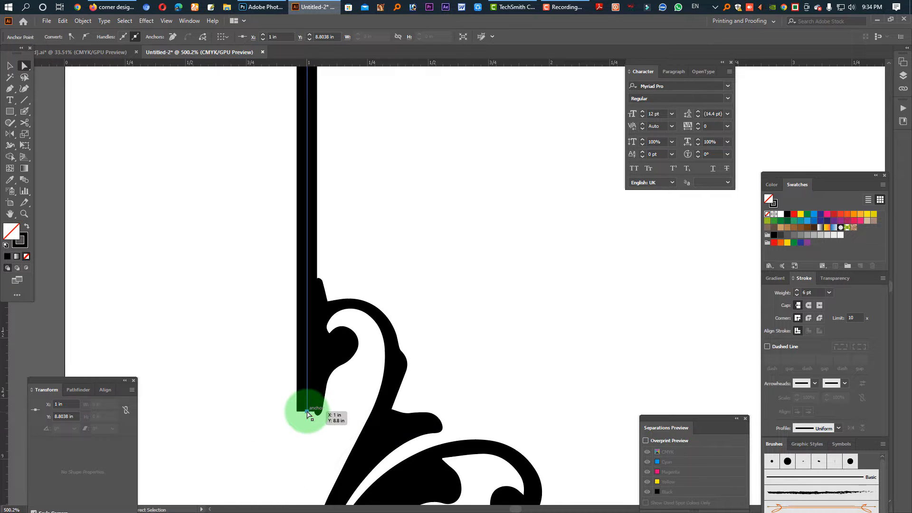
pyautogui.click(307, 417)
pyautogui.click(307, 418)
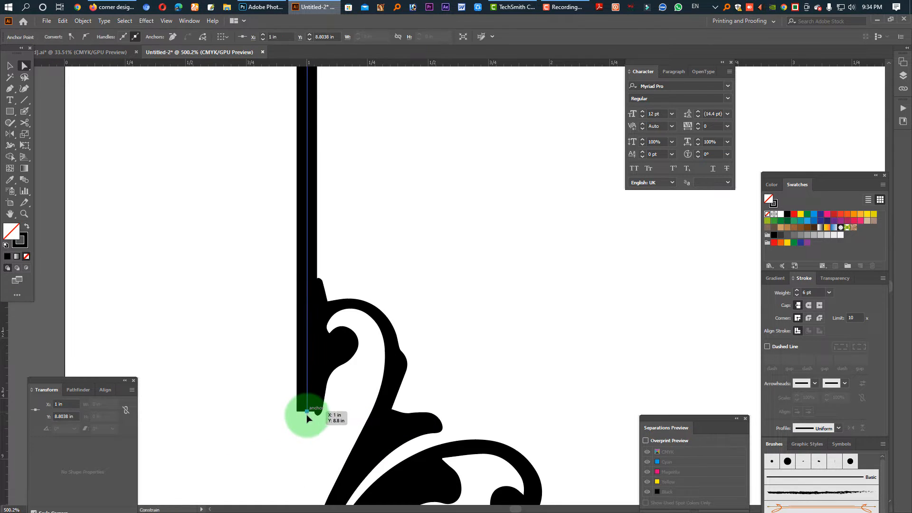
pyautogui.moveTo(307, 418); pyautogui.dragTo(307, 418)
pyautogui.scroll(5, 295, 412)
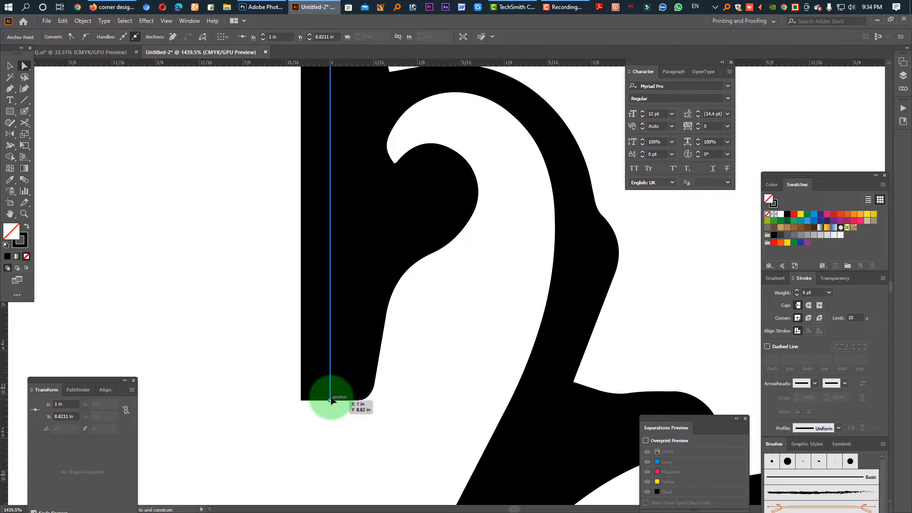
pyautogui.click(809, 305)
pyautogui.click(352, 431)
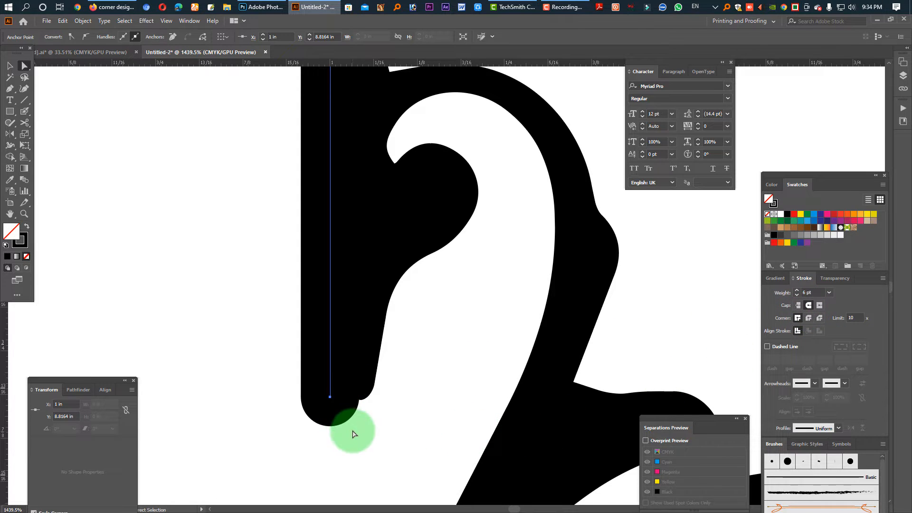
pyautogui.moveTo(331, 399); pyautogui.dragTo(354, 353)
pyautogui.hotkey('ctrl', 'shift', 'a')
# Extend both ends of the right frame line vertically to meet the upper-right and lower-right ornaments
pyautogui.moveTo(424, 348); pyautogui.dragTo(324, 344)
pyautogui.moveTo(531, 256); pyautogui.dragTo(507, 215)
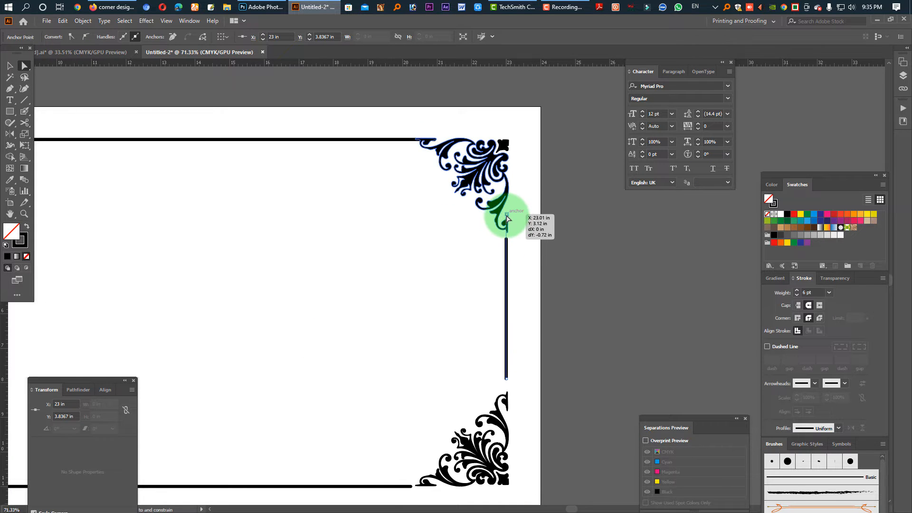
pyautogui.click(529, 324)
pyautogui.moveTo(493, 376); pyautogui.dragTo(509, 409)
pyautogui.scroll(2, 533, 349)
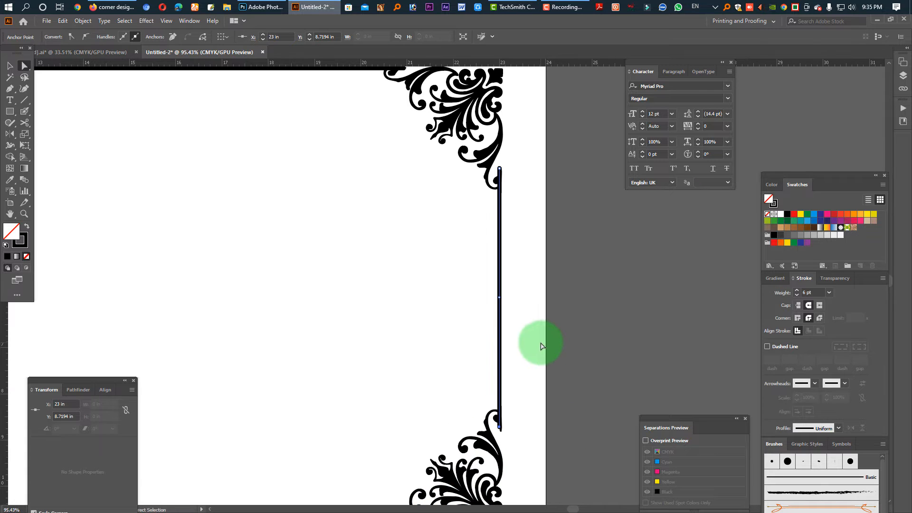
pyautogui.click(527, 328)
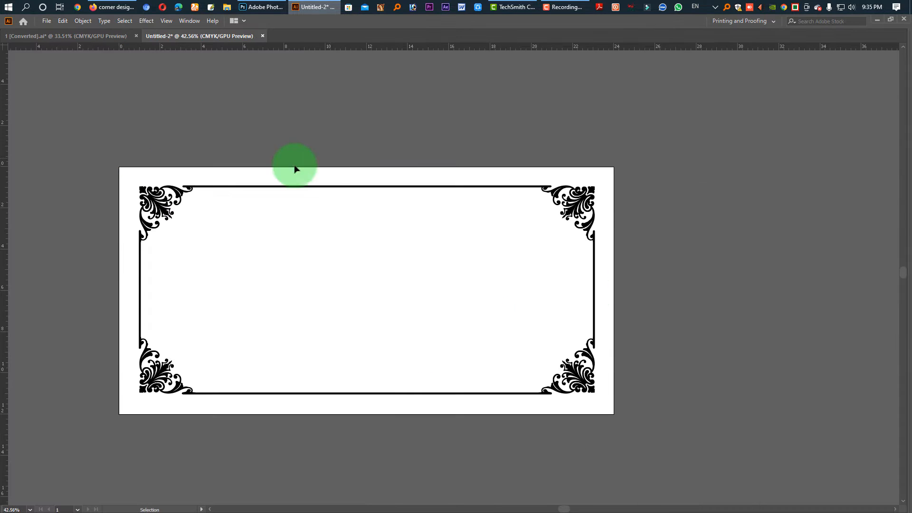
pyautogui.moveTo(341, 170); pyautogui.dragTo(385, 346)
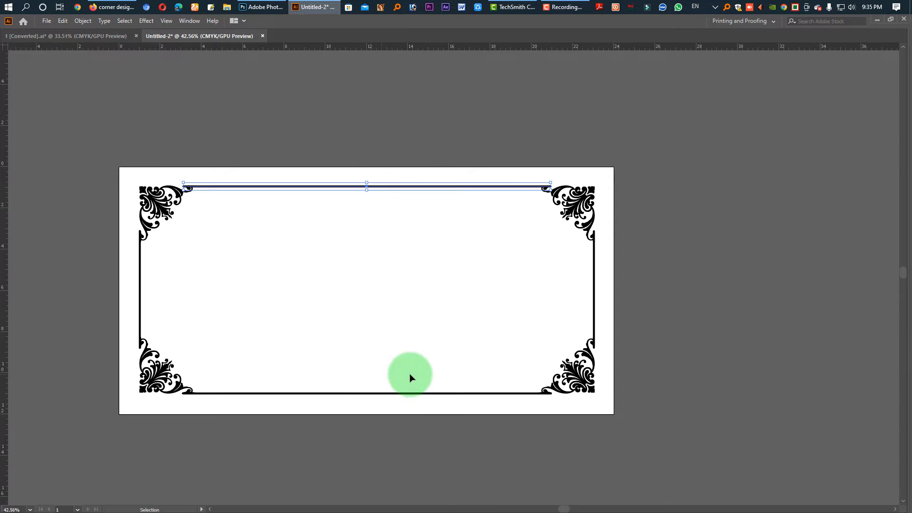
pyautogui.moveTo(558, 289); pyautogui.dragTo(560, 289)
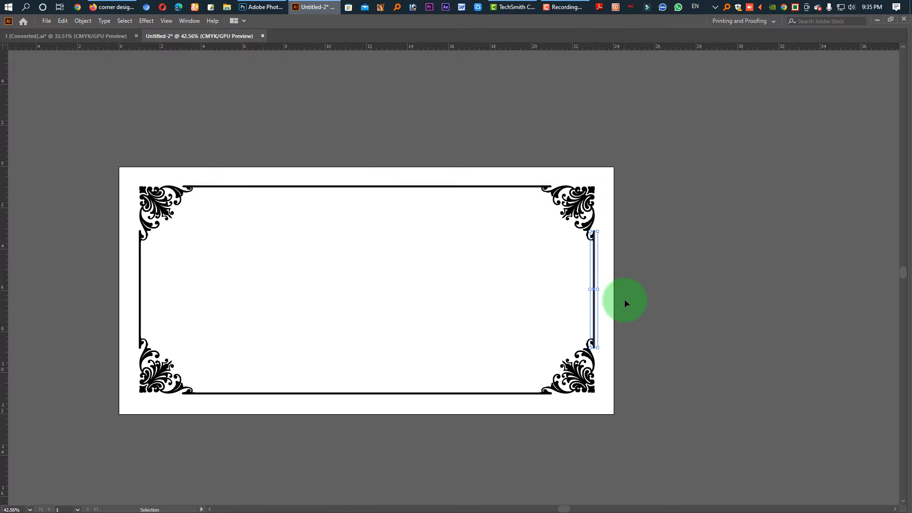
pyautogui.click(654, 409)
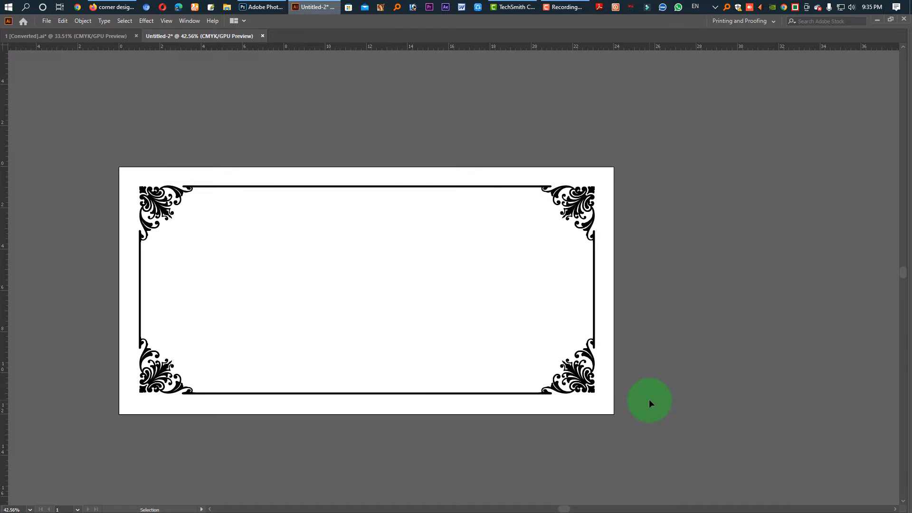
pyautogui.moveTo(650, 400); pyautogui.dragTo(107, 156)
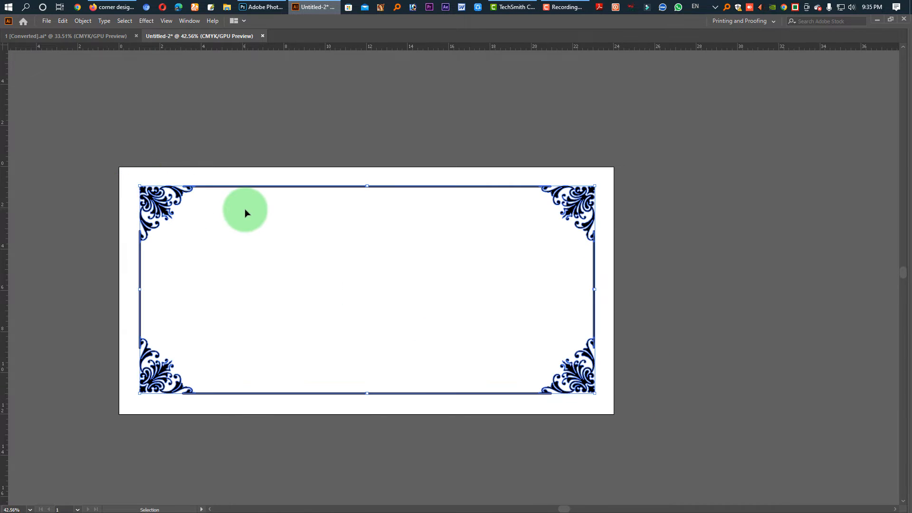
pyautogui.click(365, 290)
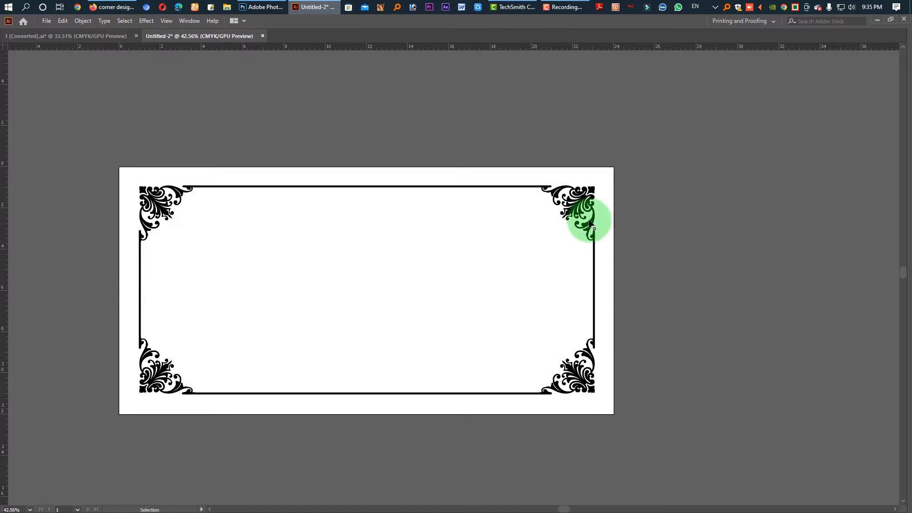
# Select the four border lines of the frame and convert their strokes to outlined shapes with Outline Stroke
pyautogui.moveTo(652, 301); pyautogui.dragTo(103, 262)
pyautogui.click(67, 19)
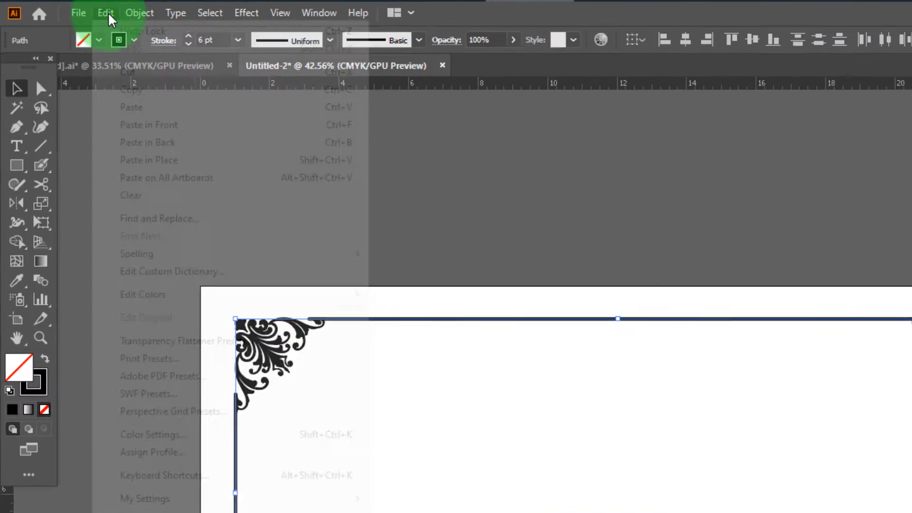
pyautogui.moveTo(90, 19)
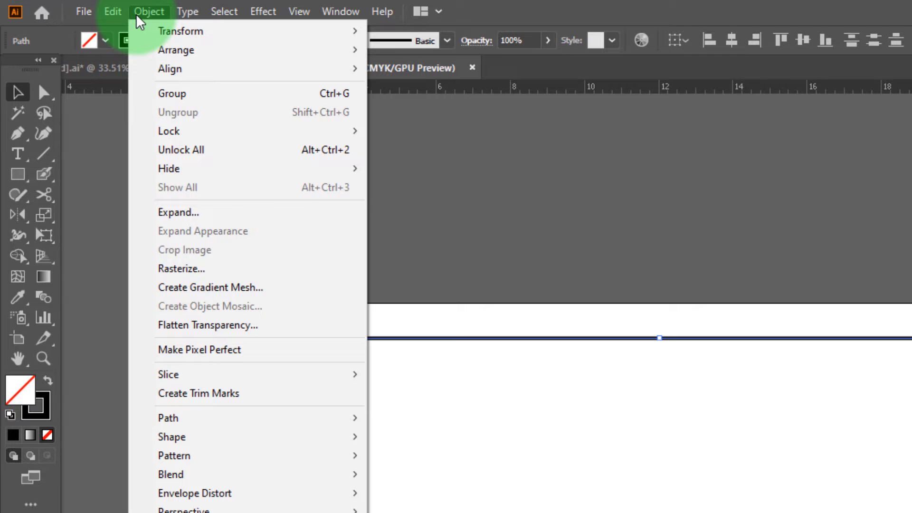
pyautogui.moveTo(285, 418)
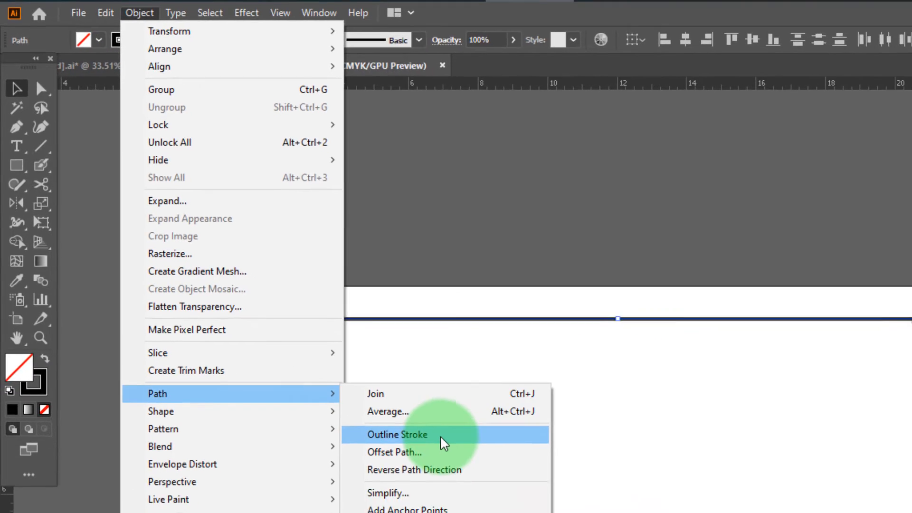
pyautogui.click(444, 443)
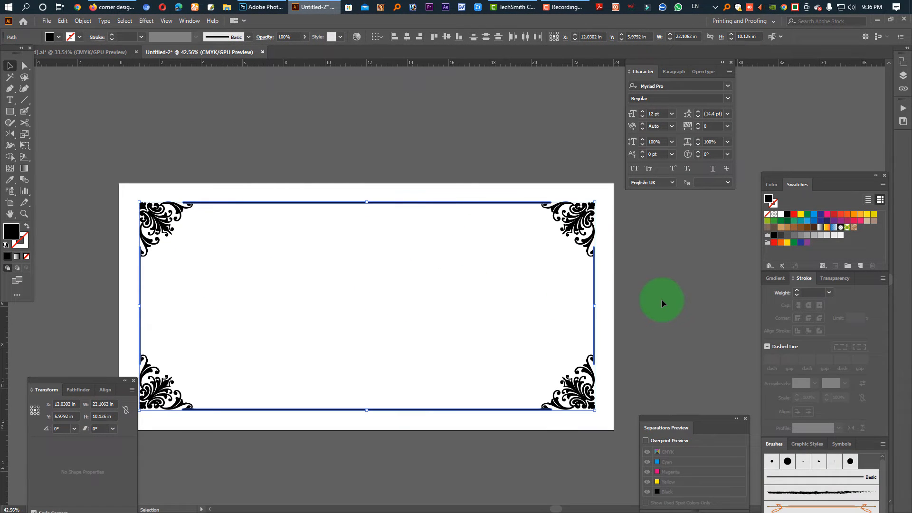
# Group all the border lines and corner ornaments, and place a vertical guide through the frame's horizontal centre
pyautogui.click(663, 303)
pyautogui.click(438, 256)
pyautogui.click(358, 166)
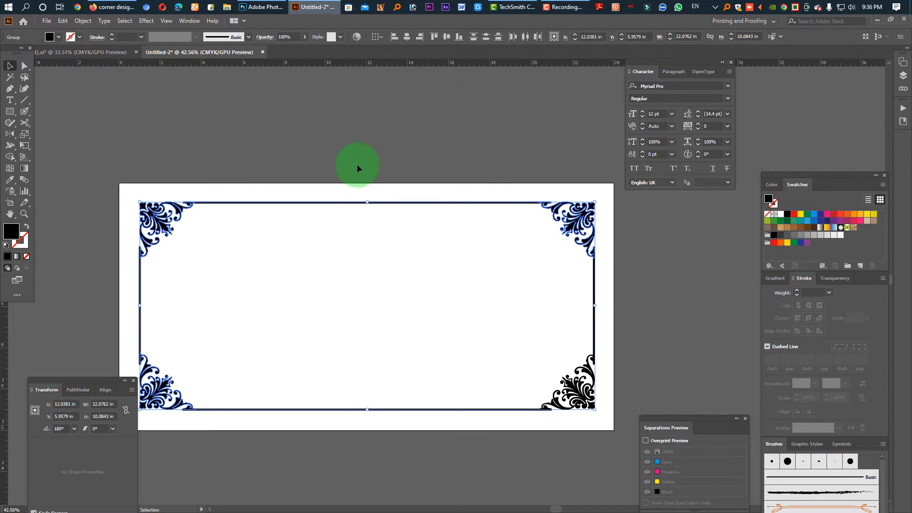
pyautogui.click(167, 243)
pyautogui.hotkey('ctrl', 'a')
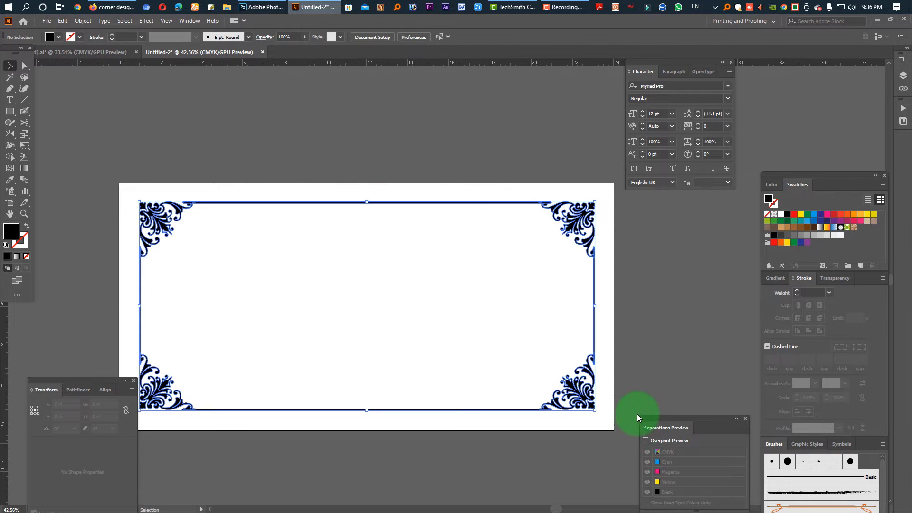
pyautogui.hotkey('ctrl', 'g')
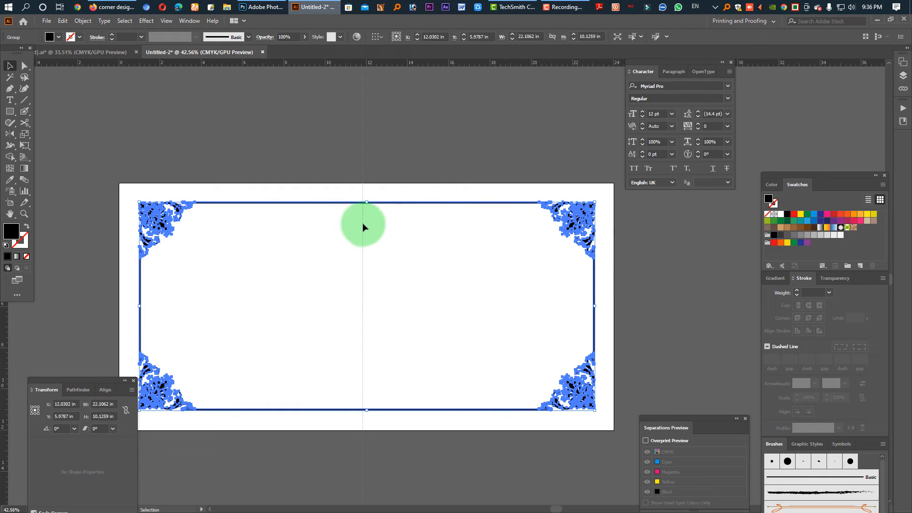
pyautogui.click(367, 211)
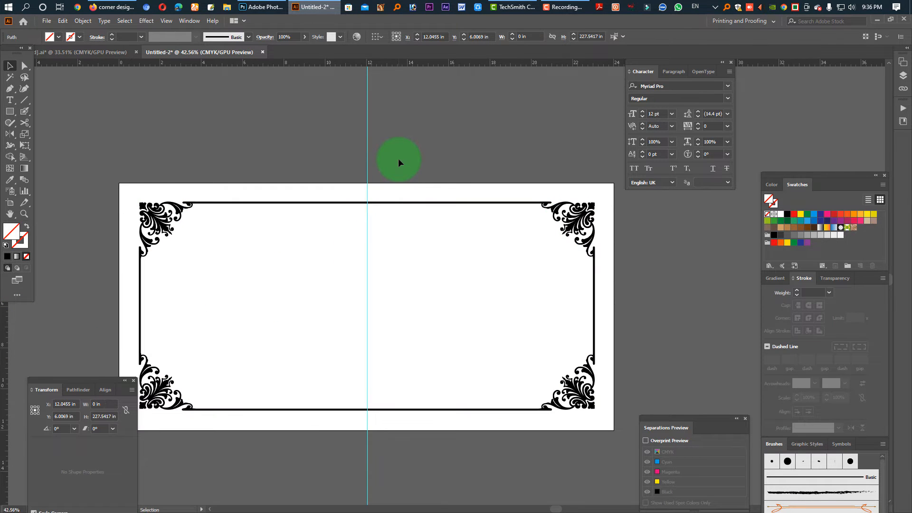
# Copy the smaller black Bismillah calligraphy from the 1 [Converted].ai document and close that document
pyautogui.click(81, 52)
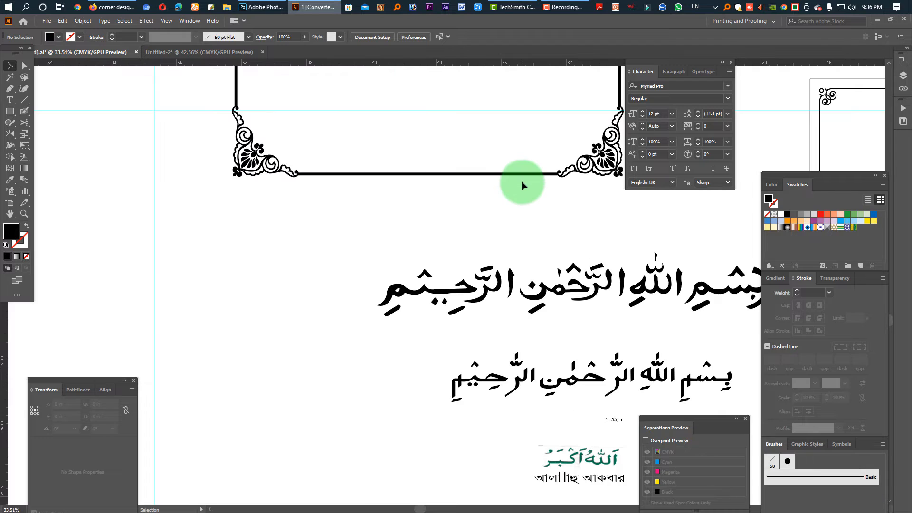
pyautogui.press('Tab')
pyautogui.click(646, 368)
pyautogui.press('space')
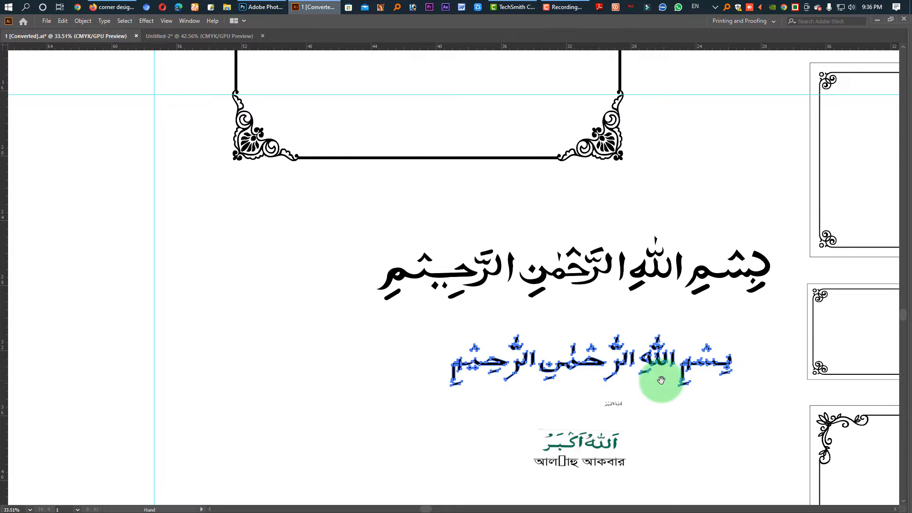
pyautogui.moveTo(843, 332); pyautogui.dragTo(511, 331)
pyautogui.keyDown('ctrl'); pyautogui.moveTo(572, 309); pyautogui.dragTo(388, 378); pyautogui.keyUp('ctrl')
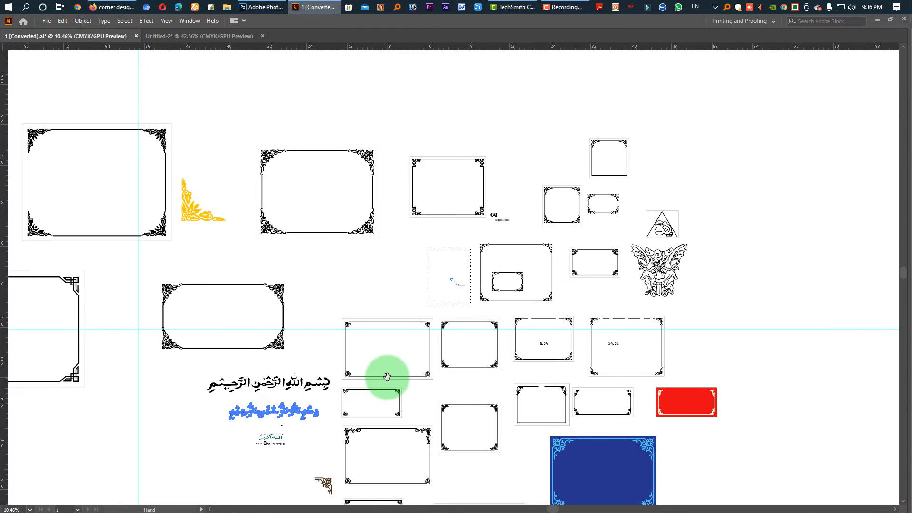
pyautogui.moveTo(280, 382); pyautogui.dragTo(445, 355)
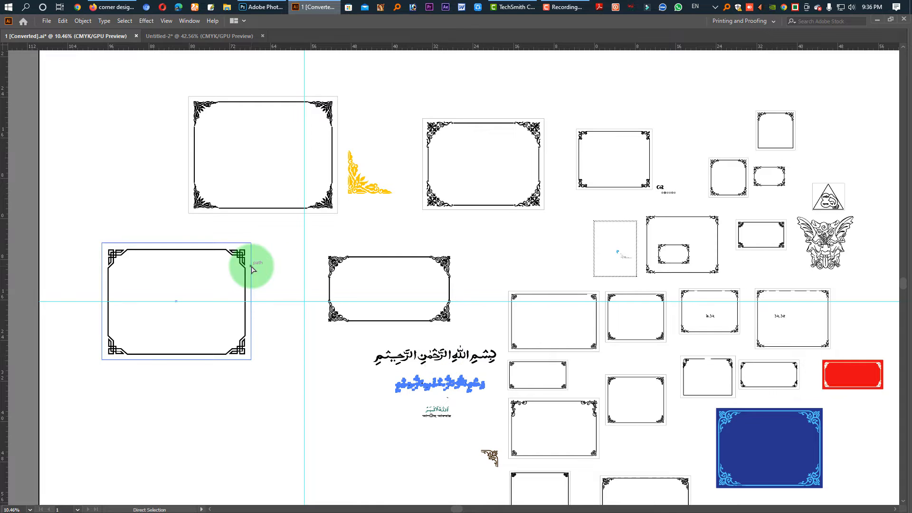
pyautogui.hotkey('ctrl', 'w')
pyautogui.click(504, 281)
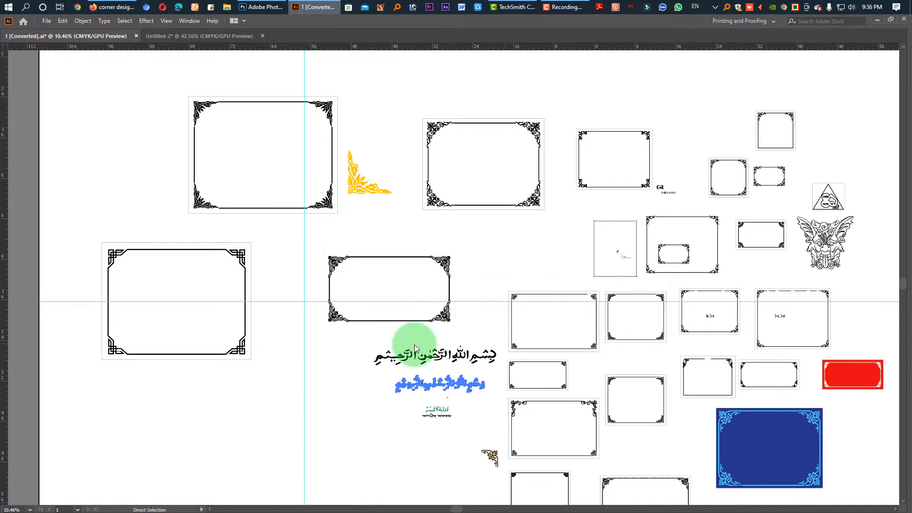
# Paste the calligraphy into the frame, scale it down and centre it on the guide just below the upper border line
pyautogui.hotkey('ctrl', 'v')
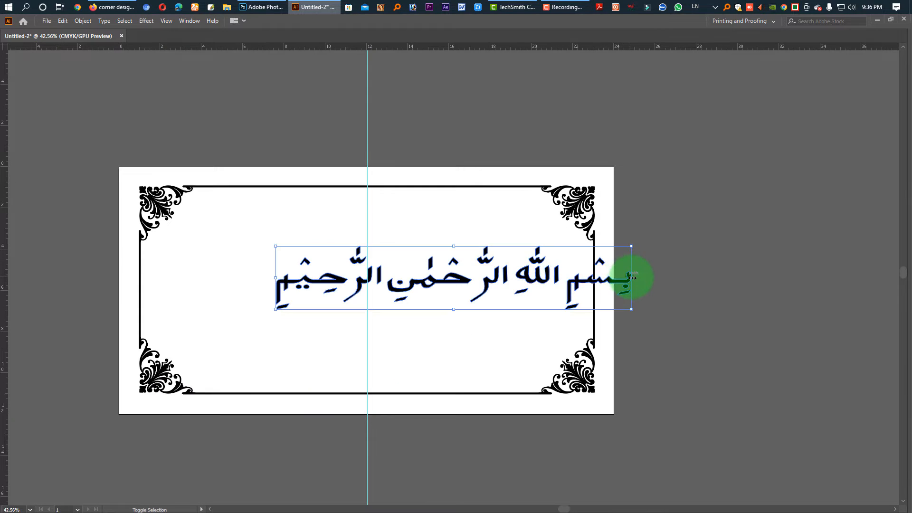
pyautogui.moveTo(634, 276); pyautogui.dragTo(497, 287)
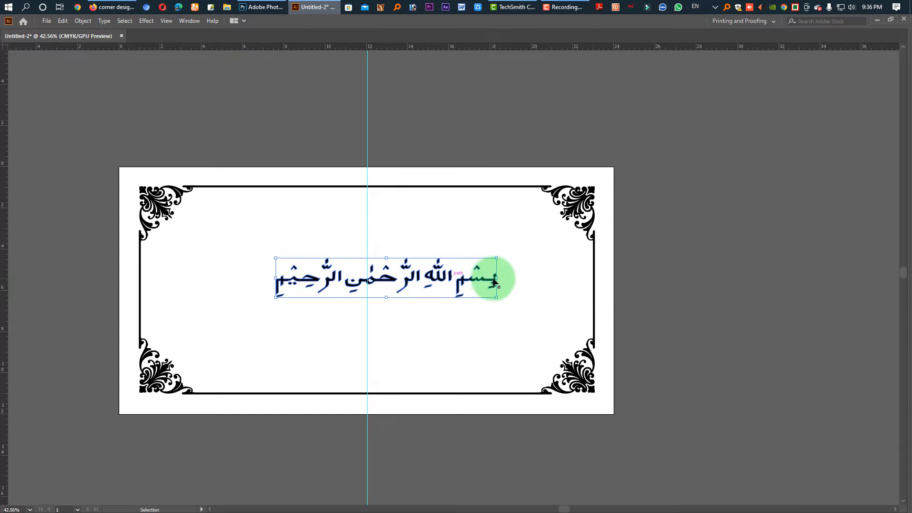
pyautogui.moveTo(485, 279); pyautogui.dragTo(401, 208)
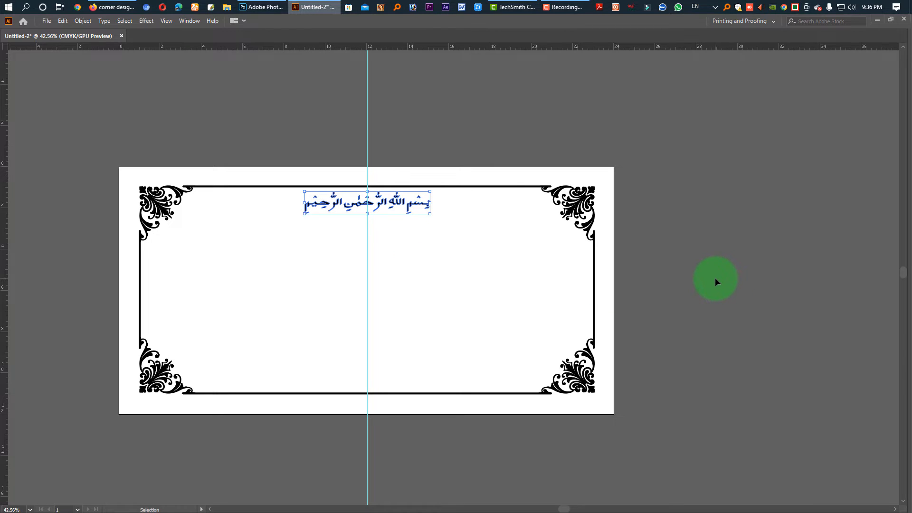
pyautogui.click(712, 311)
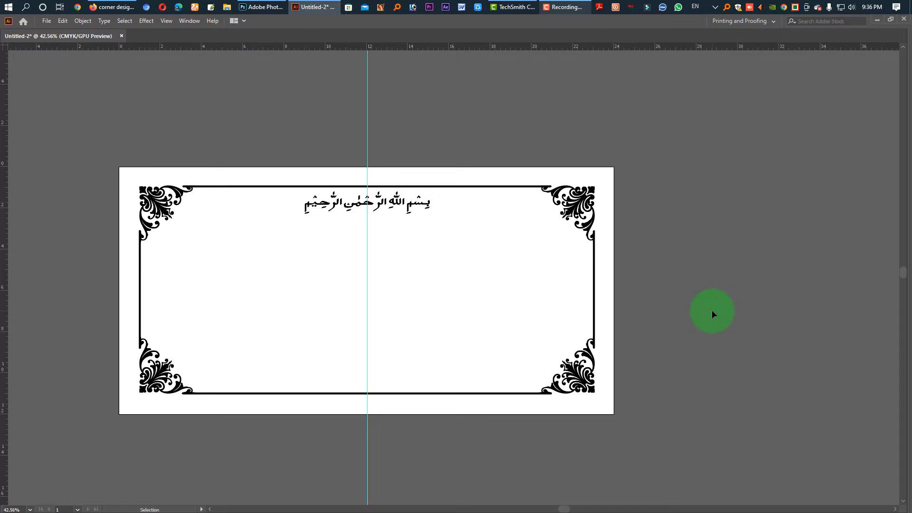
# Place a new point text object with placeholder text inside the frame, below the calligraphy
pyautogui.press('Tab')
pyautogui.press('t')
pyautogui.press('Escape')
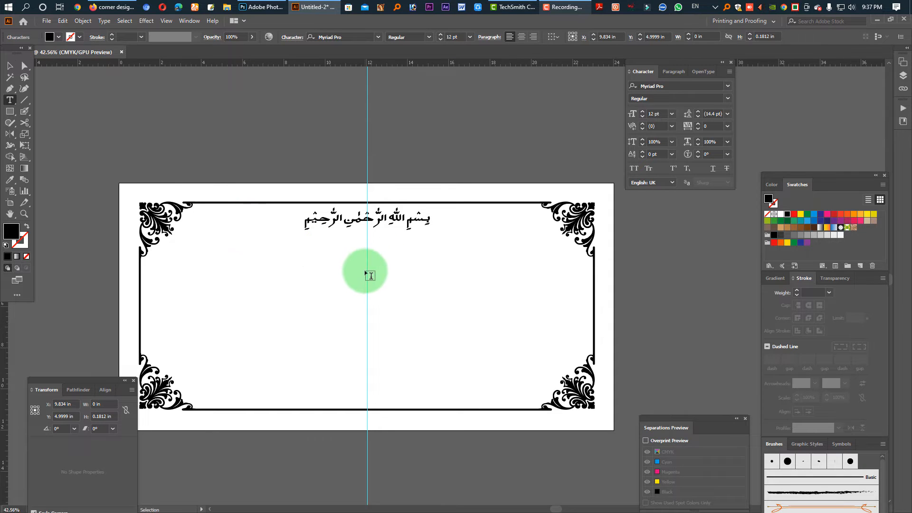
pyautogui.click(11, 103)
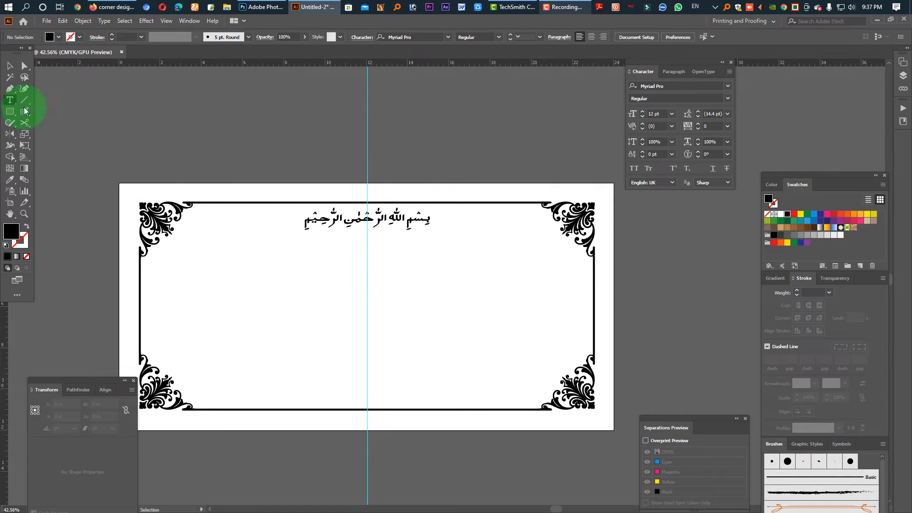
pyautogui.click(342, 280)
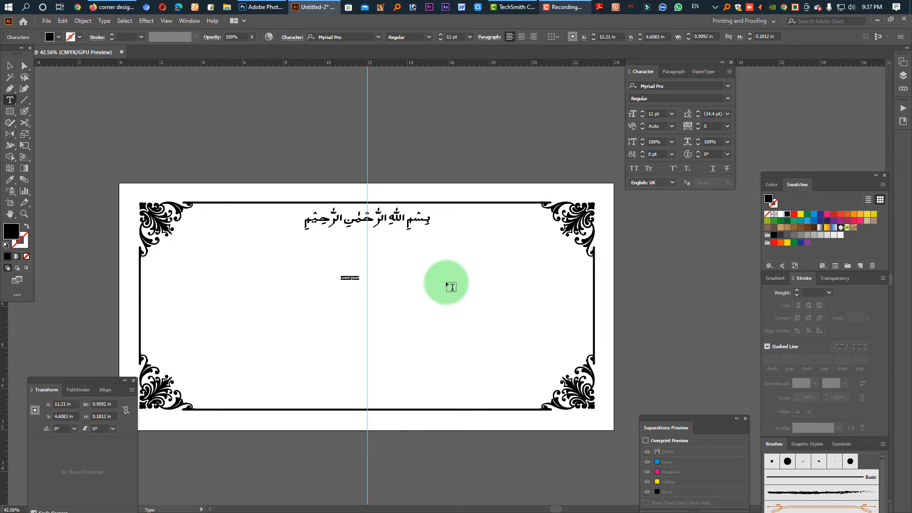
# Set the placeholder text's font to SutonnyMJ Bold
pyautogui.click(651, 86)
pyautogui.write('~~R')
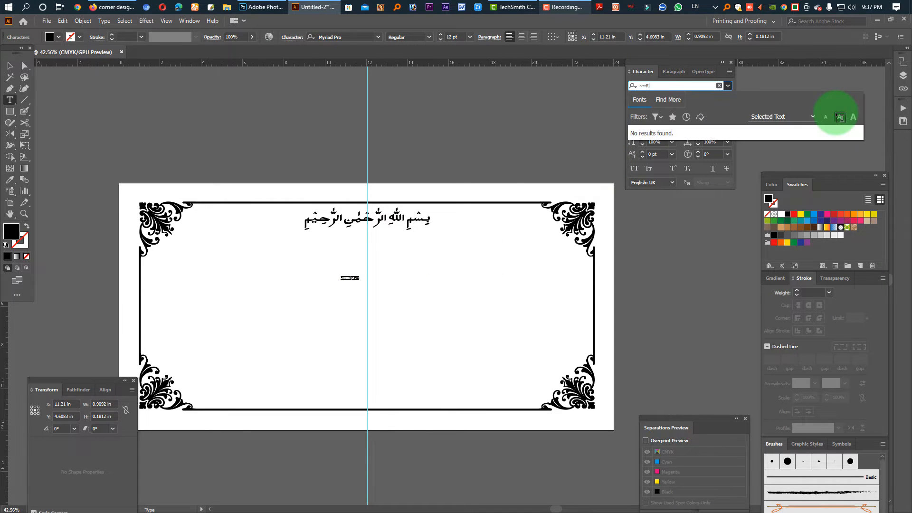
pyautogui.press('BackSpace')
pyautogui.press('BackSpace')
pyautogui.press('BackSpace')
pyautogui.write('Suto')
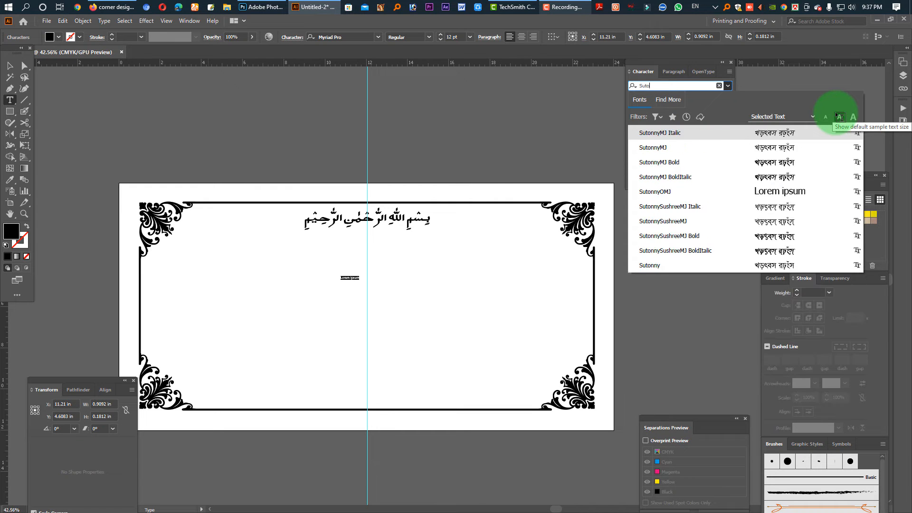
pyautogui.click(767, 164)
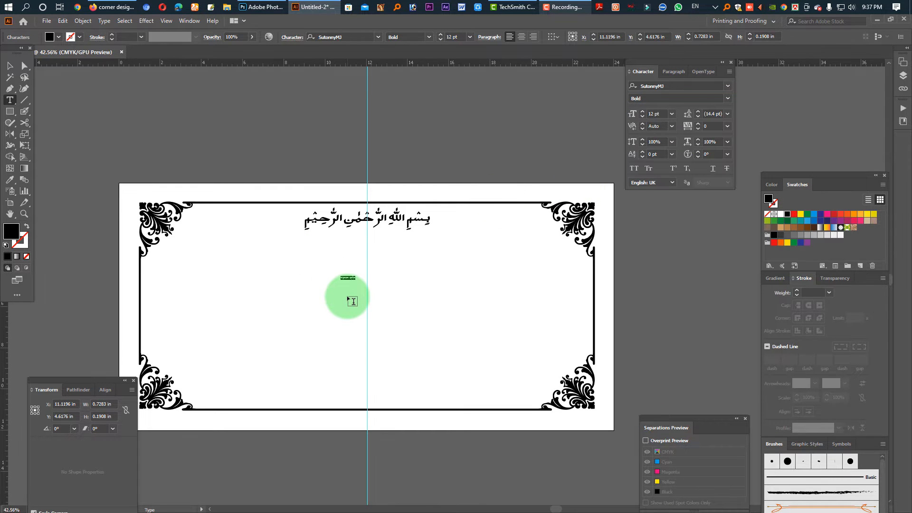
# Centre-align the placeholder text, enlarge it to about 114 pt and move it onto the guide directly beneath the calligraphy
pyautogui.hotkey('ctrl', 'shift', 'c')
pyautogui.press('Escape')
pyautogui.moveTo(340, 284); pyautogui.dragTo(350, 346)
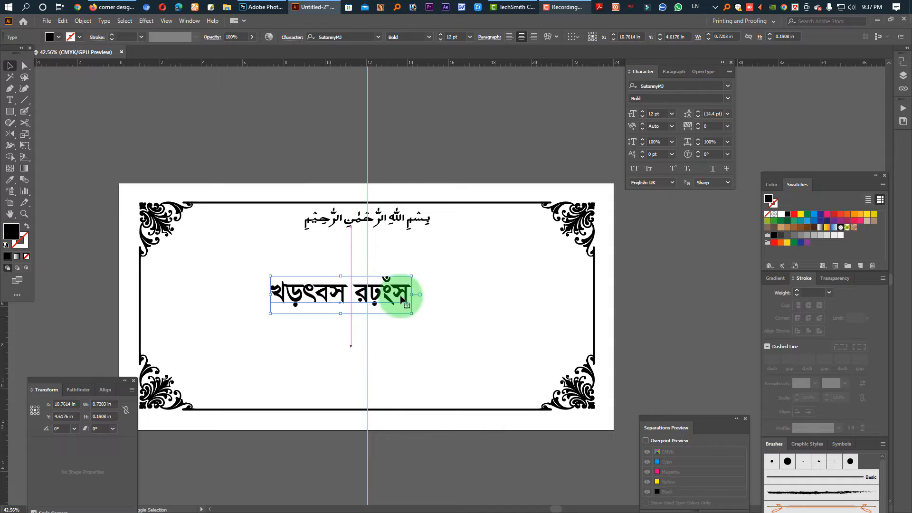
pyautogui.moveTo(380, 291); pyautogui.dragTo(408, 256)
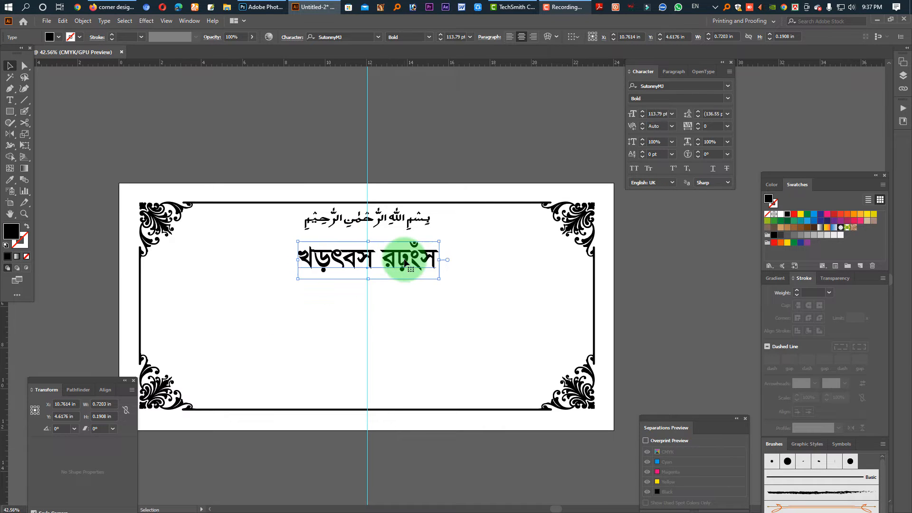
# Change the whole placeholder heading's font style to Regular and reselect all of its text
pyautogui.doubleClick(409, 258)
pyautogui.hotkey('ctrl', 'a')
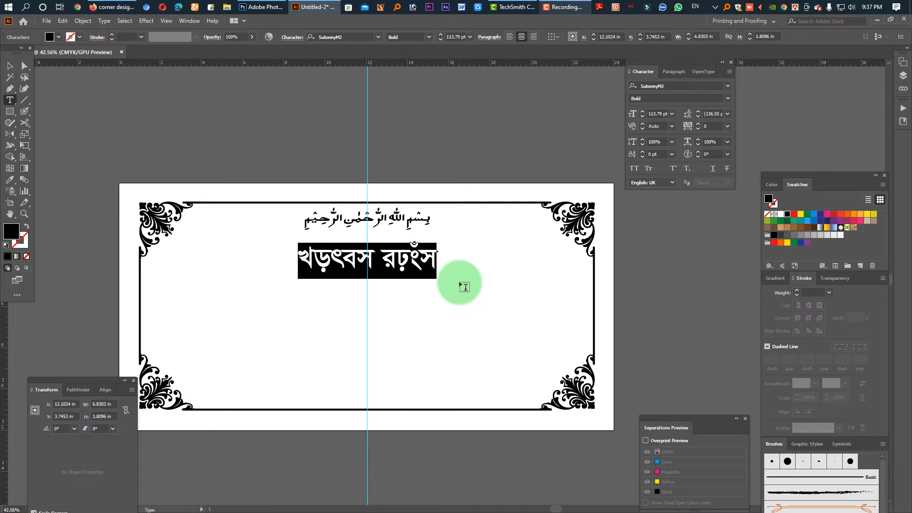
pyautogui.click(730, 100)
pyautogui.click(656, 123)
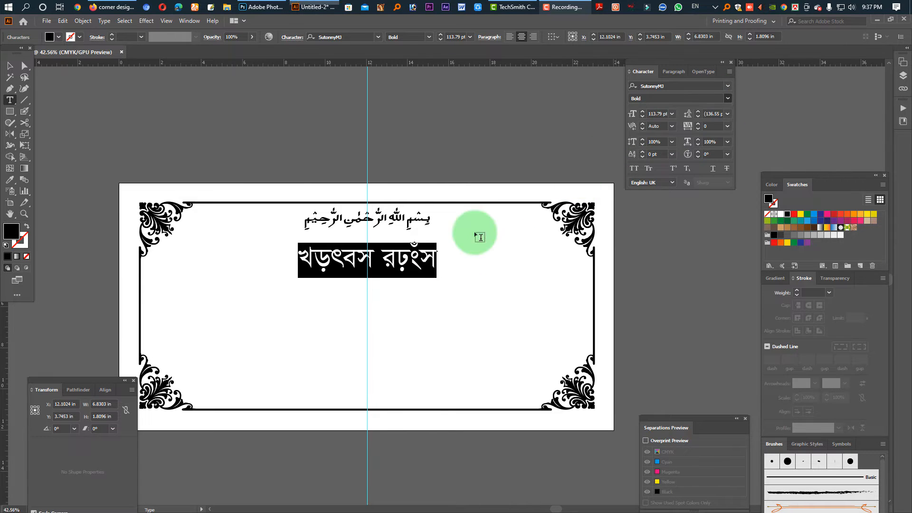
pyautogui.click(490, 277)
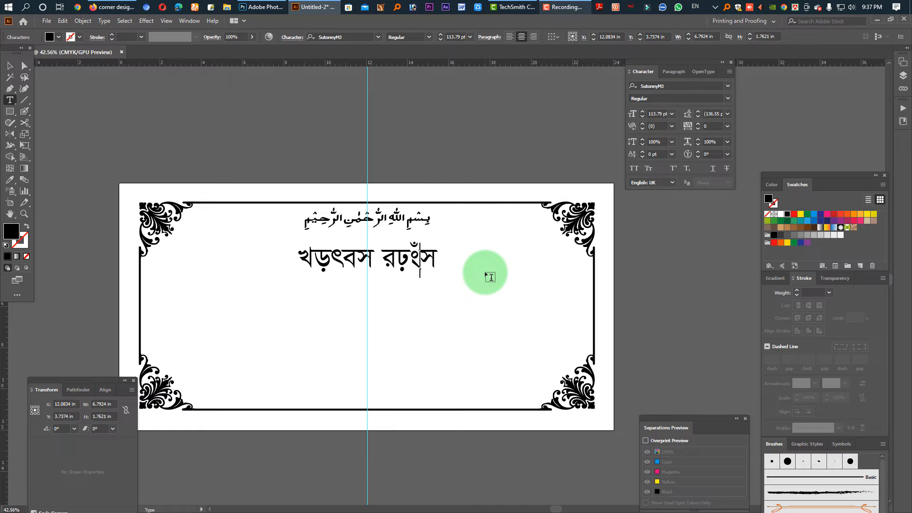
pyautogui.hotkey('ctrl', 'a')
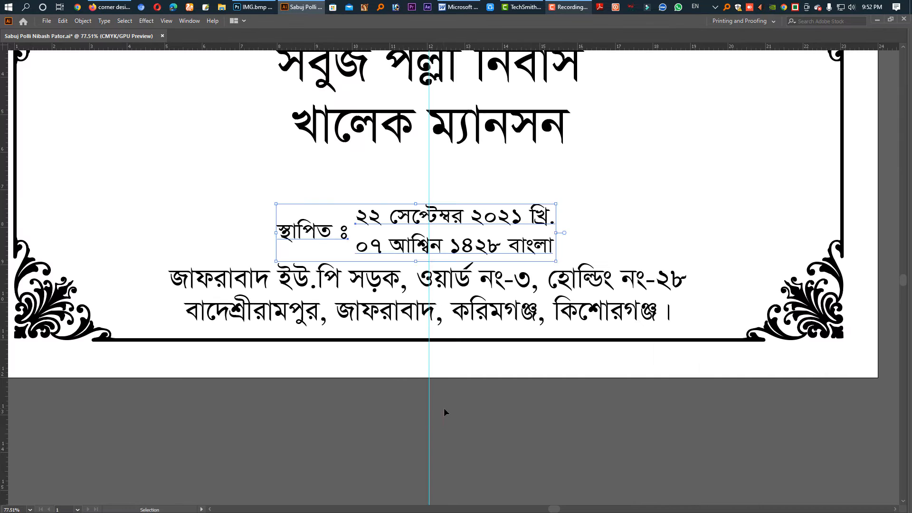
# Draw thin black rectangles as divider lines between the two founding-date lines and above the address
pyautogui.click(444, 408)
pyautogui.click(414, 238)
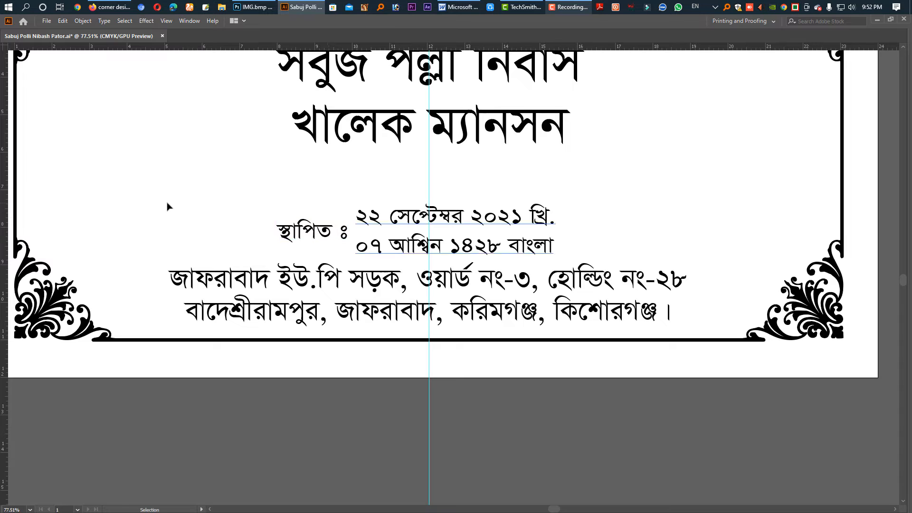
pyautogui.click(167, 206)
pyautogui.press('Tab')
pyautogui.click(10, 113)
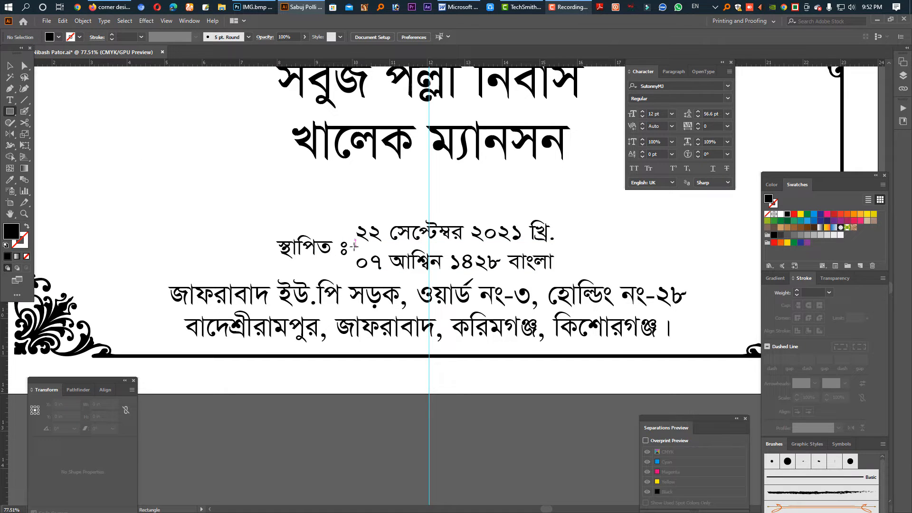
pyautogui.moveTo(355, 245); pyautogui.dragTo(554, 247)
pyautogui.press('v')
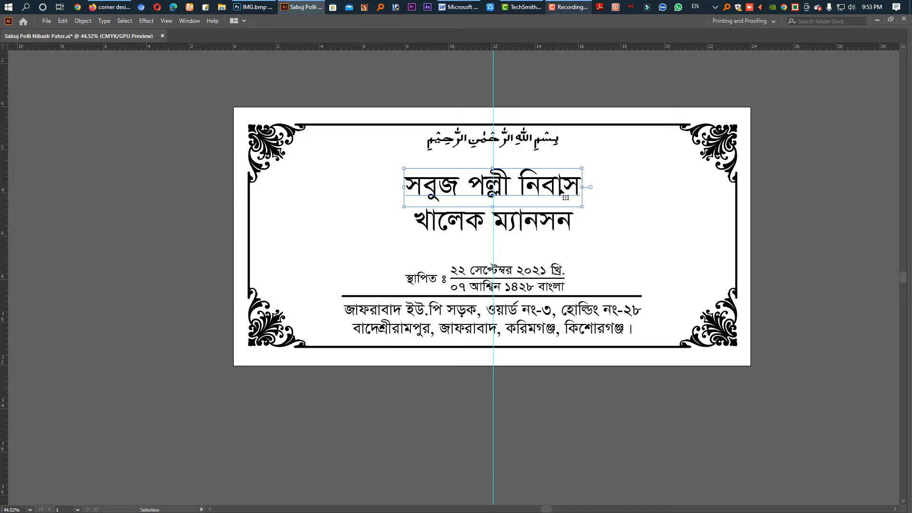
# Set the font of the upper house-name heading to Shorif Podmoboti Bijoy52
pyautogui.moveTo(555, 192); pyautogui.dragTo(400, 228)
pyautogui.press('Tab')
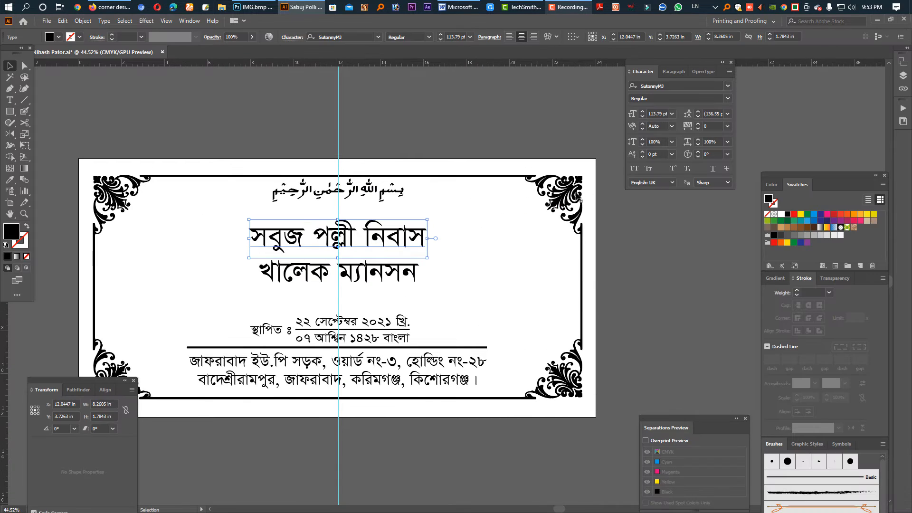
pyautogui.click(713, 86)
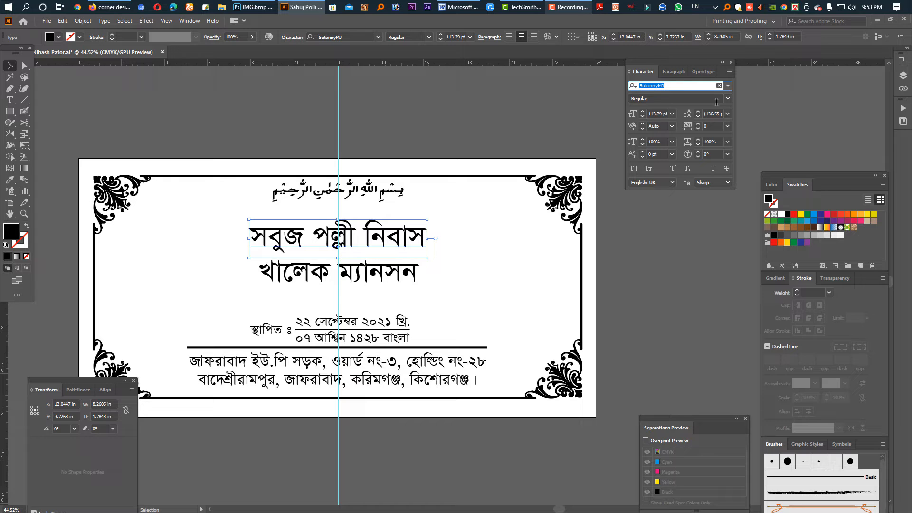
pyautogui.write('sh')
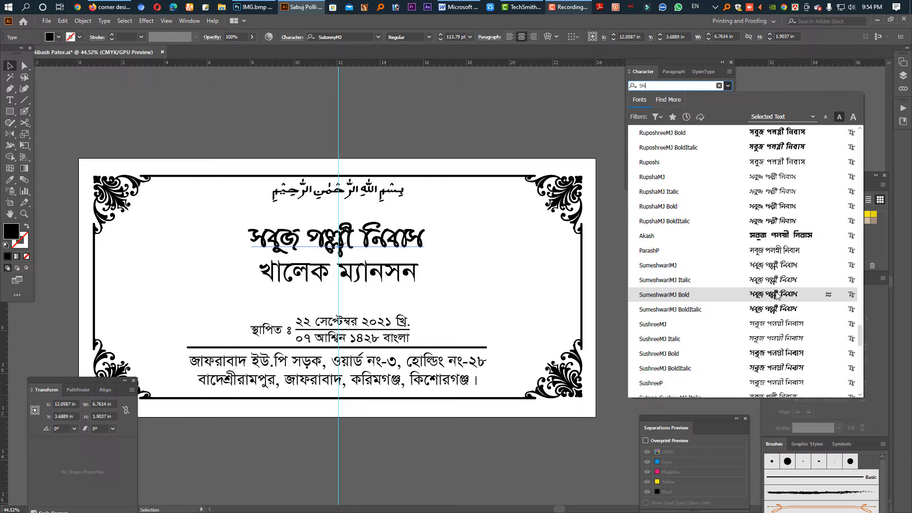
pyautogui.scroll(10, 779, 294)
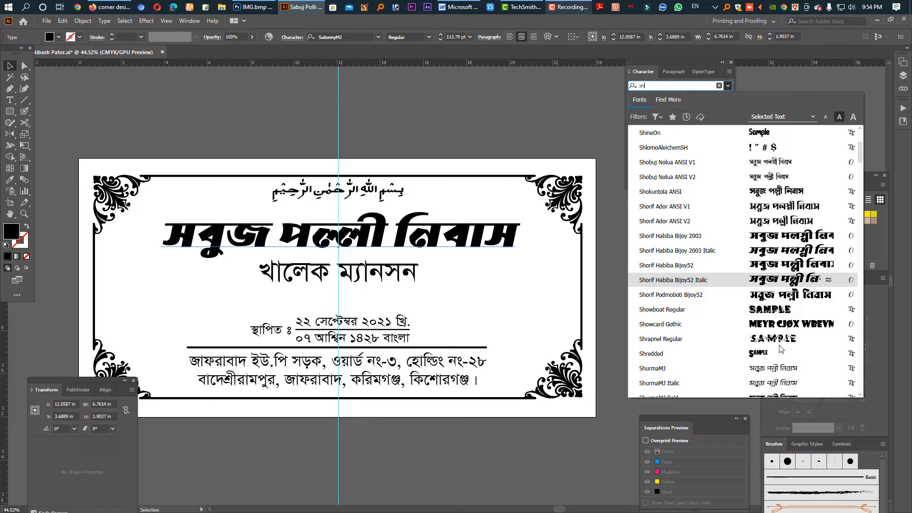
pyautogui.click(788, 295)
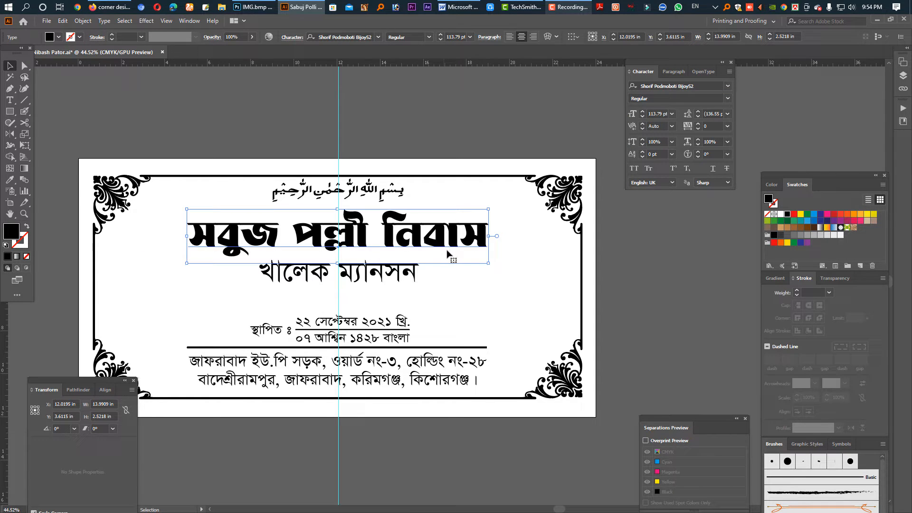
# Move the upper house-name heading down and apply an Arc warp with 59% bend and 0% horizontal and vertical distortion
pyautogui.moveTo(435, 241); pyautogui.dragTo(432, 296)
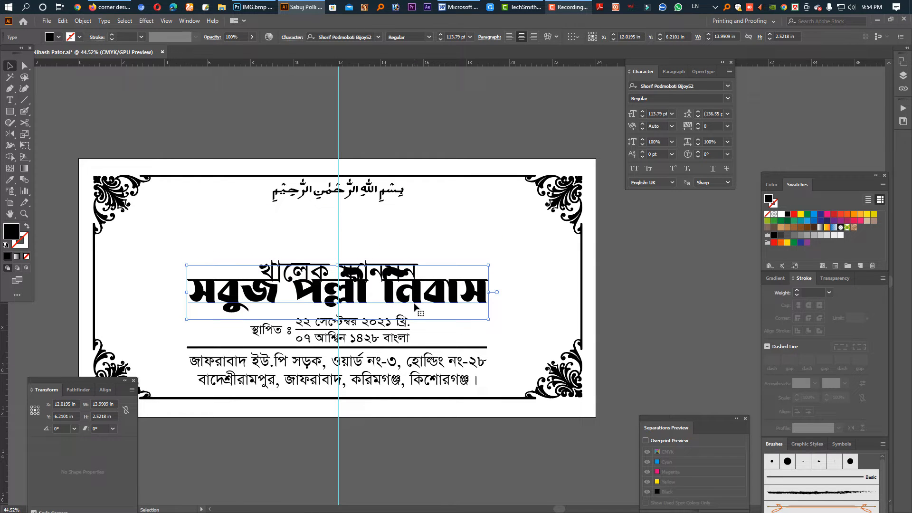
pyautogui.click(151, 20)
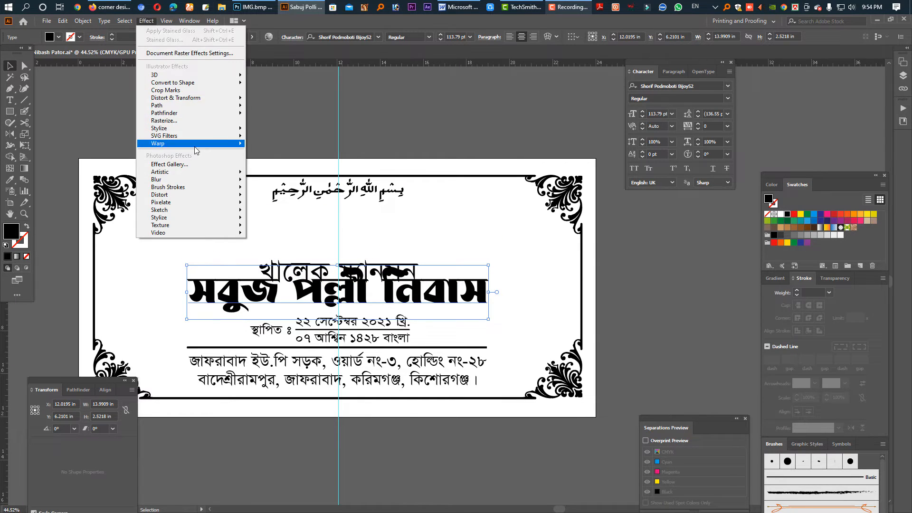
pyautogui.moveTo(195, 144)
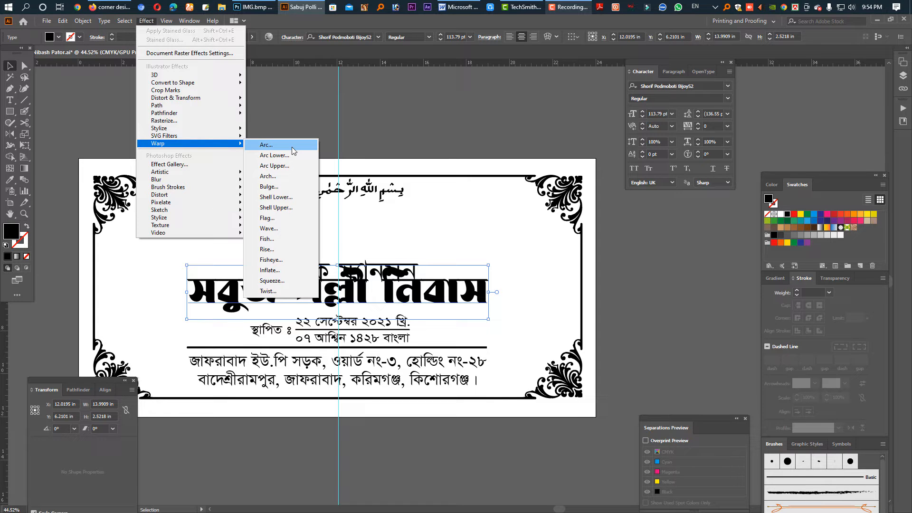
pyautogui.click(292, 147)
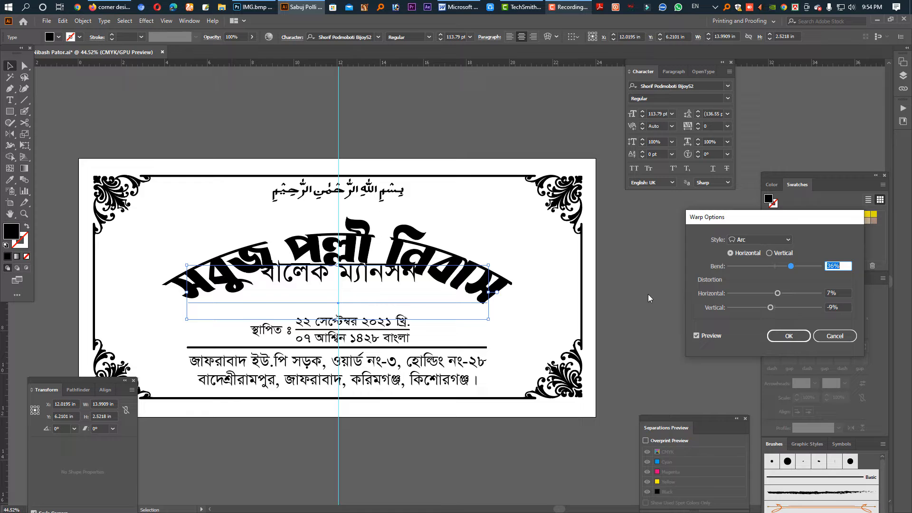
pyautogui.click(802, 267)
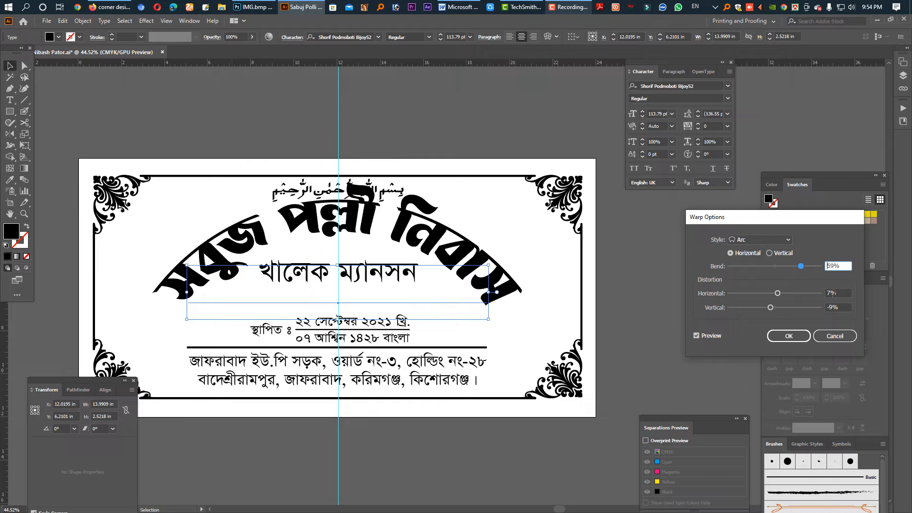
pyautogui.click(834, 293)
pyautogui.press('Tab')
pyautogui.write('0')
pyautogui.press('Tab')
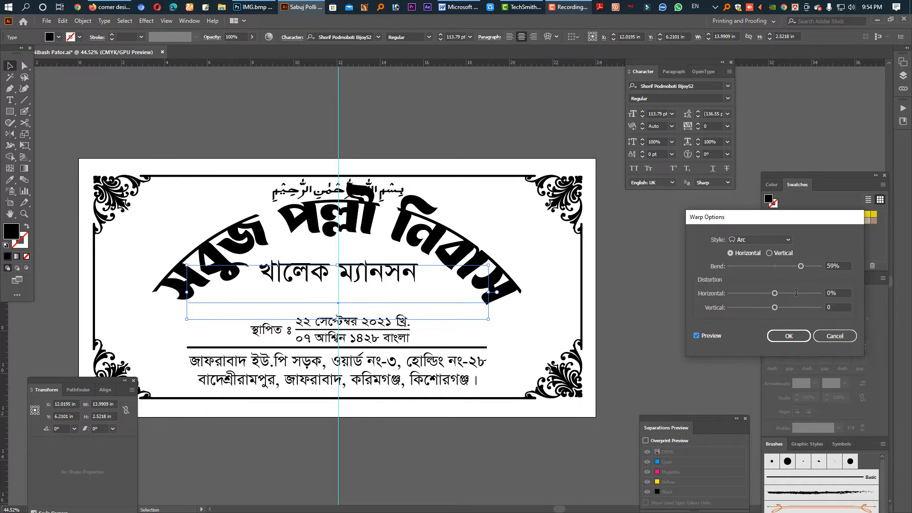
pyautogui.click(789, 337)
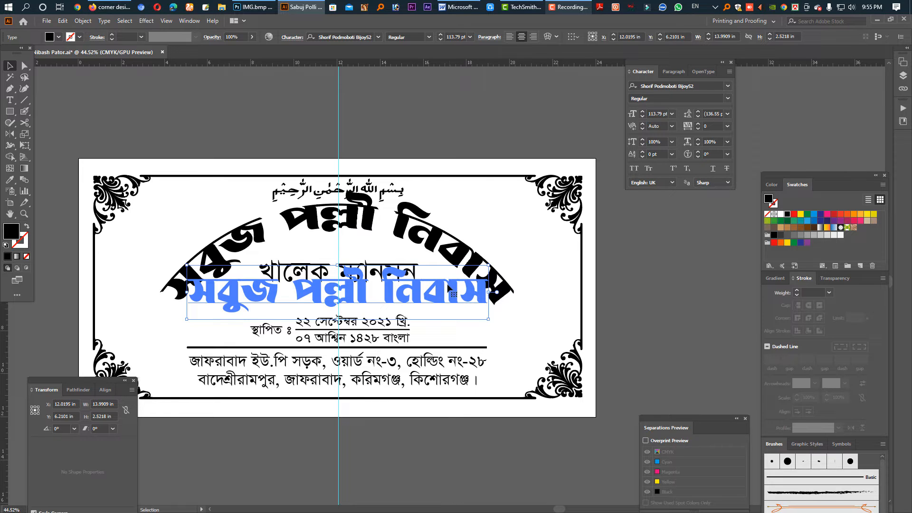
# Lower the arched heading clear of the calligraphy and stretch it to about 110% horizontal scale, about 15.4 in wide
pyautogui.moveTo(449, 289); pyautogui.dragTo(446, 300)
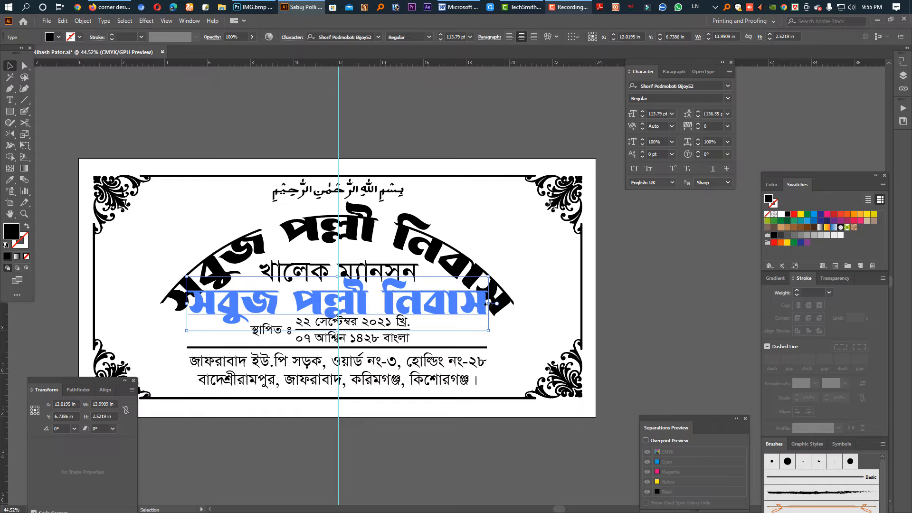
pyautogui.moveTo(489, 303); pyautogui.dragTo(505, 305)
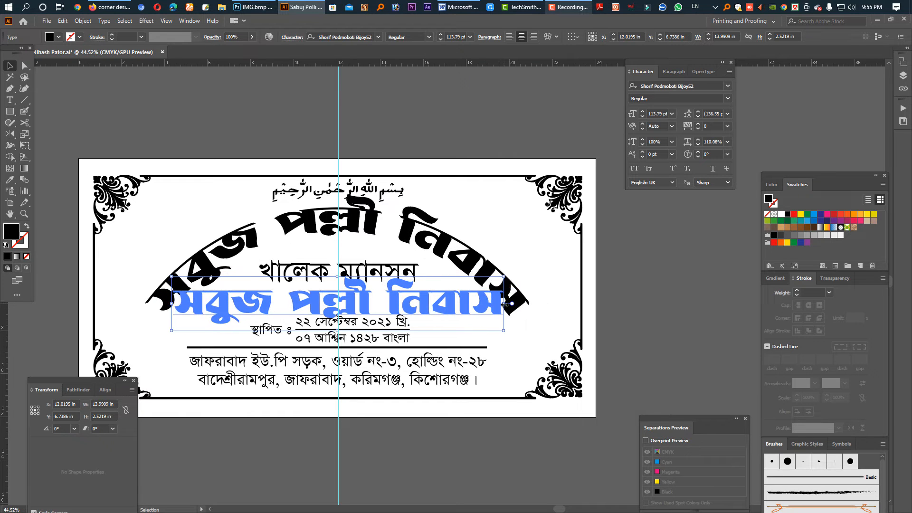
pyautogui.hotkey('shift', 'Down')
pyautogui.press('Down')
pyautogui.press('Down')
pyautogui.press('Down')
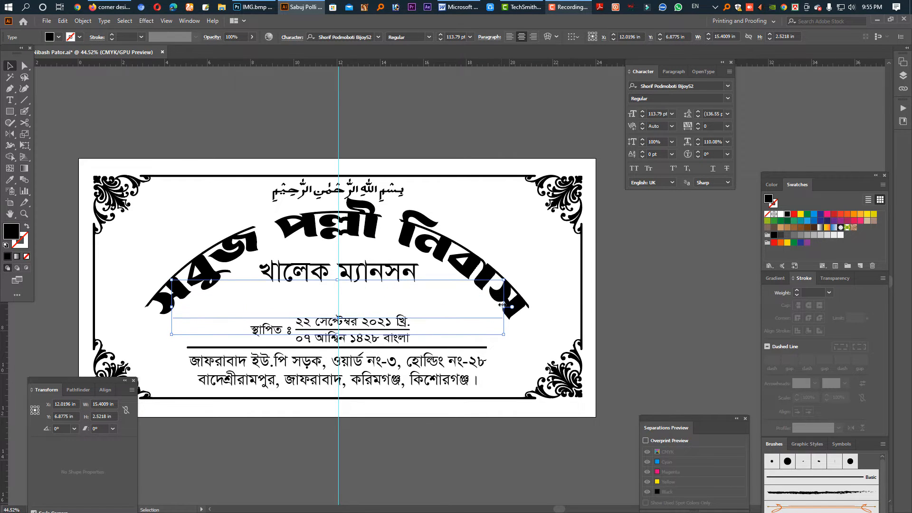
pyautogui.hotkey('shift', 'Down')
pyautogui.hotkey('shift', 'Up')
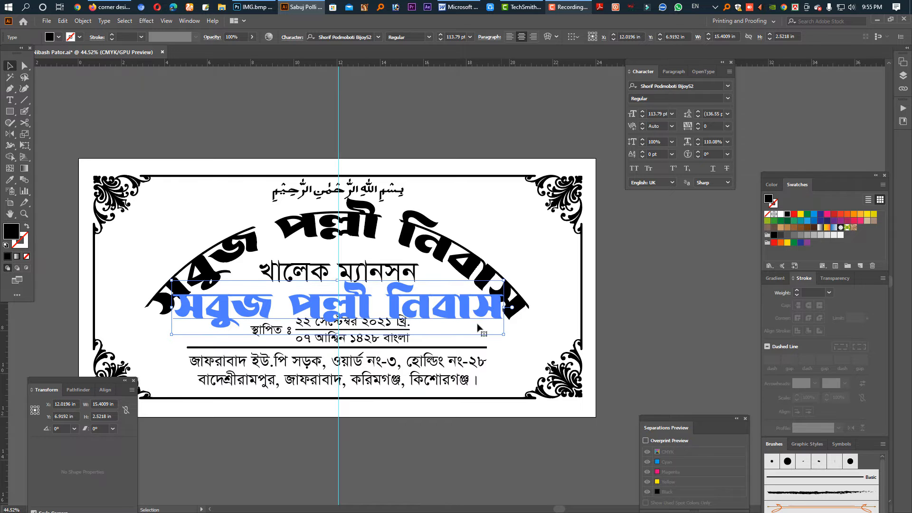
# Shrink the Bismillah calligraphy proportionally to about 4.88 in wide and shift it up slightly towards the frame's upper edge
pyautogui.click(381, 198)
pyautogui.moveTo(331, 176); pyautogui.dragTo(504, 275)
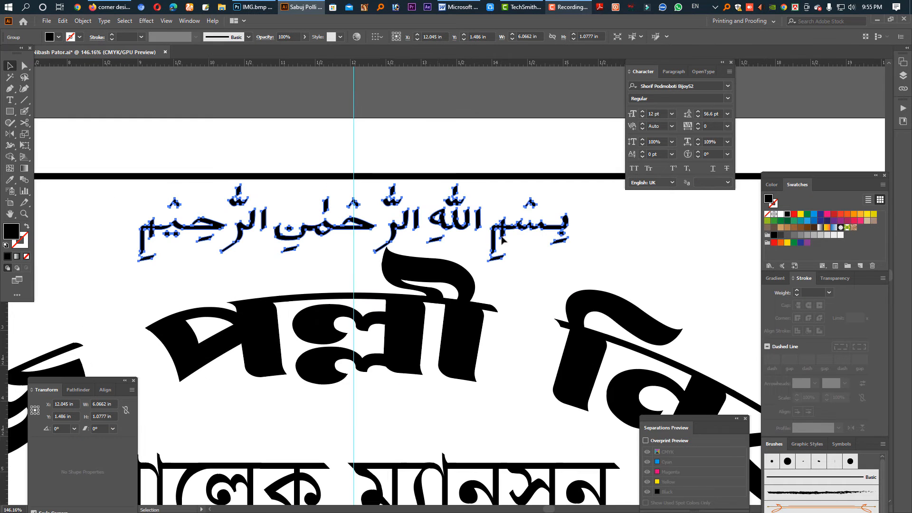
pyautogui.moveTo(559, 225); pyautogui.dragTo(525, 219)
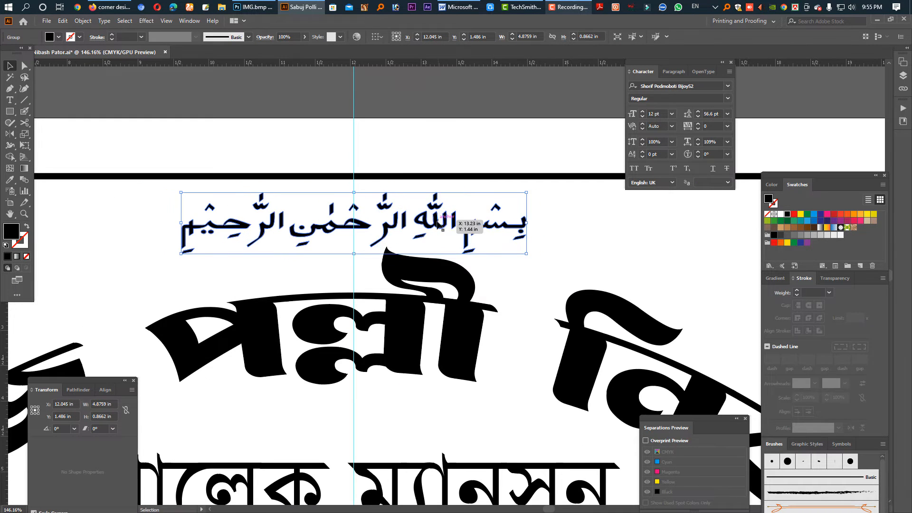
pyautogui.moveTo(476, 295); pyautogui.dragTo(380, 304)
# Enlarge the second name line to about 184 pt, narrow it to about 75% horizontal scale and place it beneath the arch
pyautogui.moveTo(474, 387); pyautogui.dragTo(412, 238)
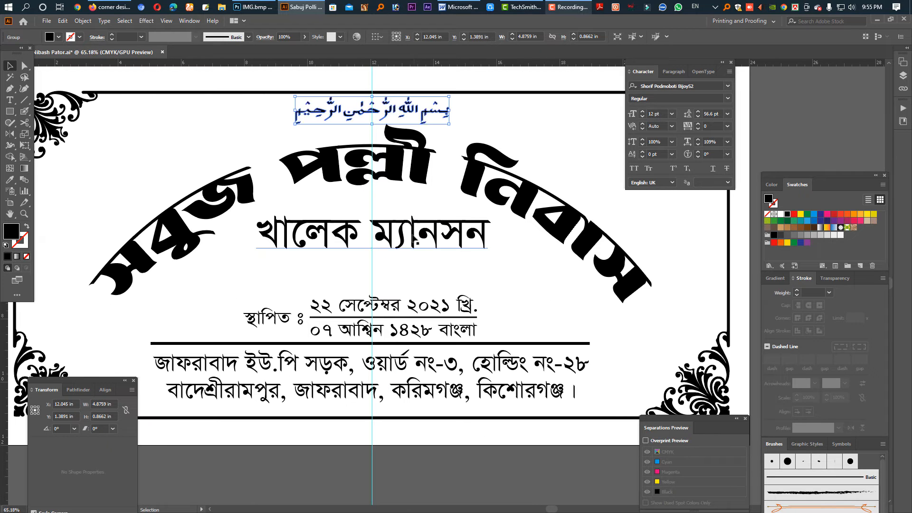
pyautogui.click(413, 238)
pyautogui.moveTo(373, 264); pyautogui.dragTo(373, 287)
pyautogui.moveTo(425, 255); pyautogui.dragTo(425, 274)
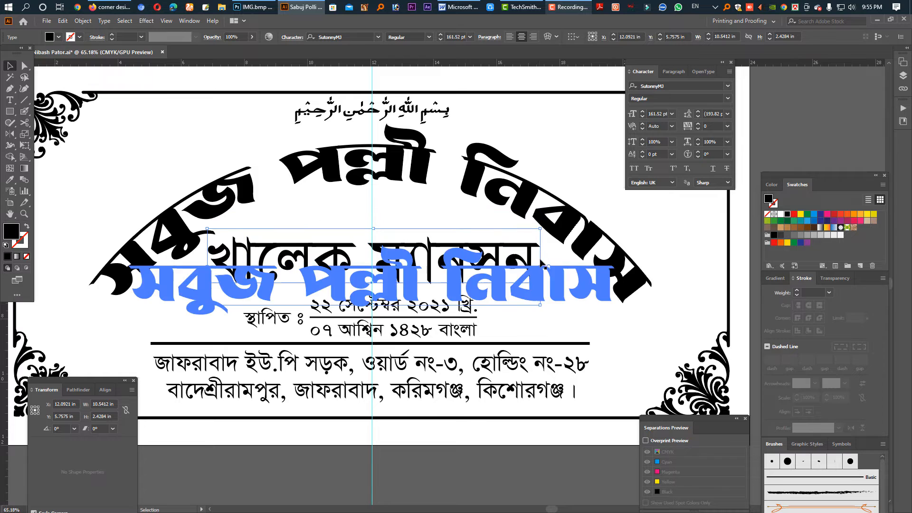
pyautogui.moveTo(540, 266); pyautogui.dragTo(492, 267)
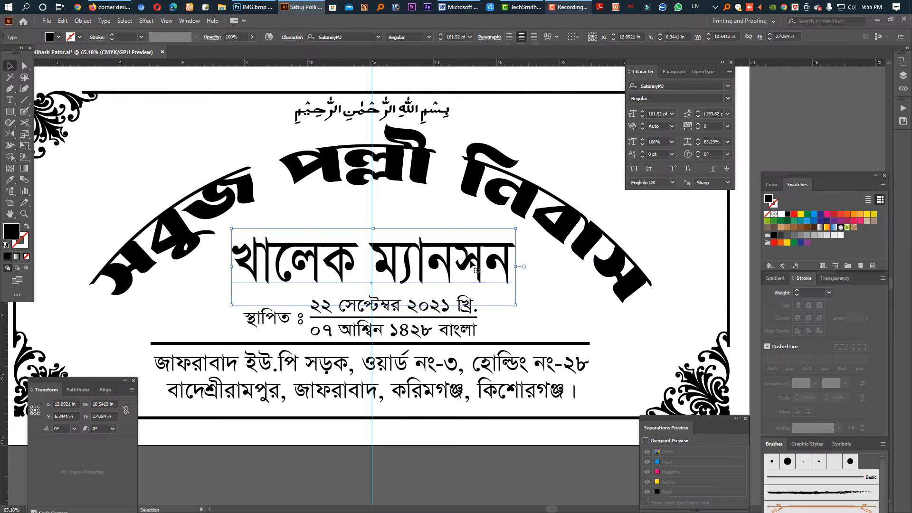
pyautogui.scroll(-2, 446, 218)
pyautogui.moveTo(400, 222); pyautogui.dragTo(400, 215)
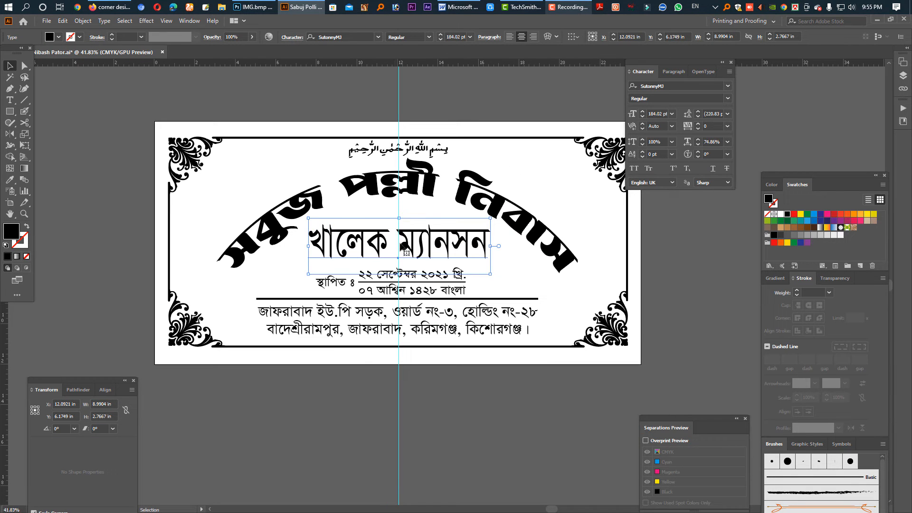
# Set the second name line's font to Shobuj Nolua ANSI V2
pyautogui.click(670, 86)
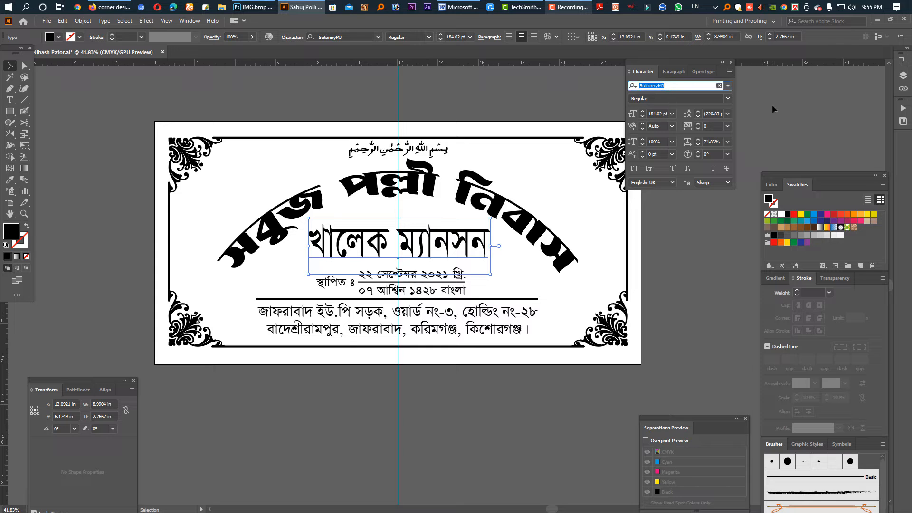
pyautogui.write('sh')
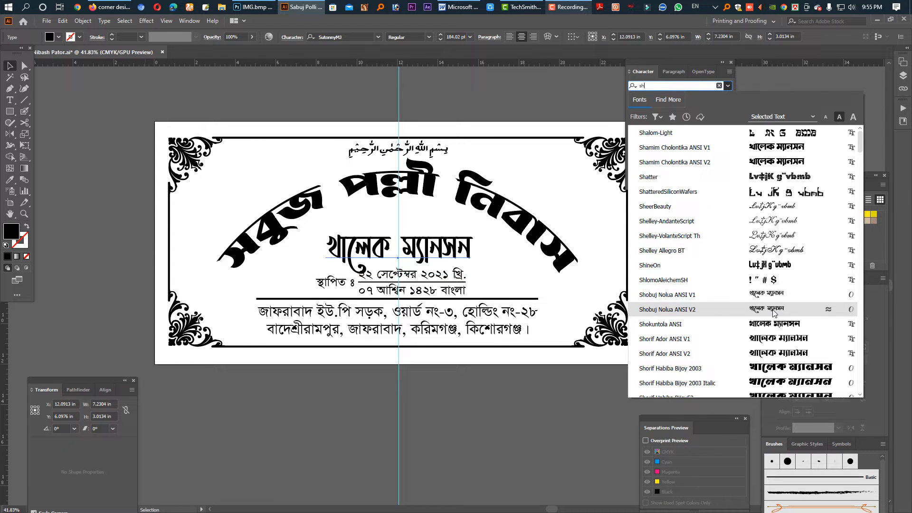
pyautogui.click(773, 312)
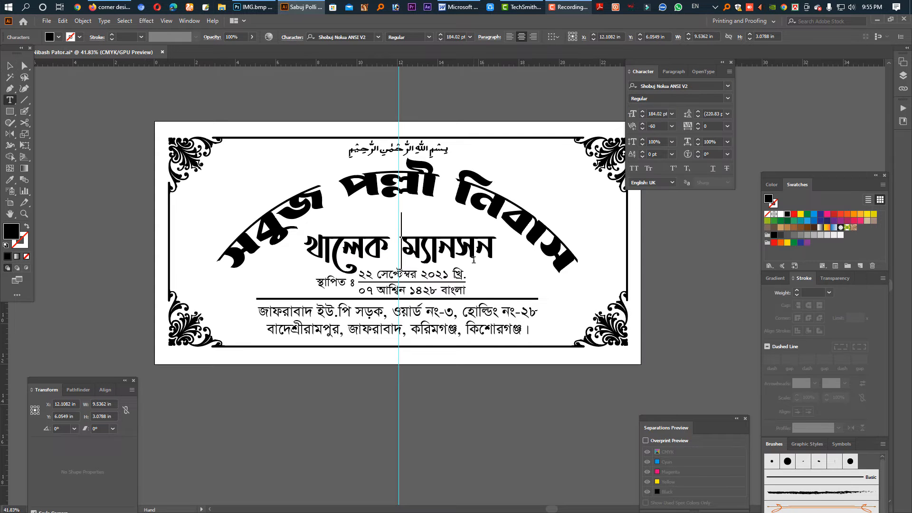
# Tighten the kerning between the second name line's two words to -160 and shift the line slightly upward
pyautogui.hotkey('alt', 'Left')
pyautogui.hotkey('alt', 'Left')
pyautogui.hotkey('alt', 'Left')
pyautogui.hotkey('alt', 'Left')
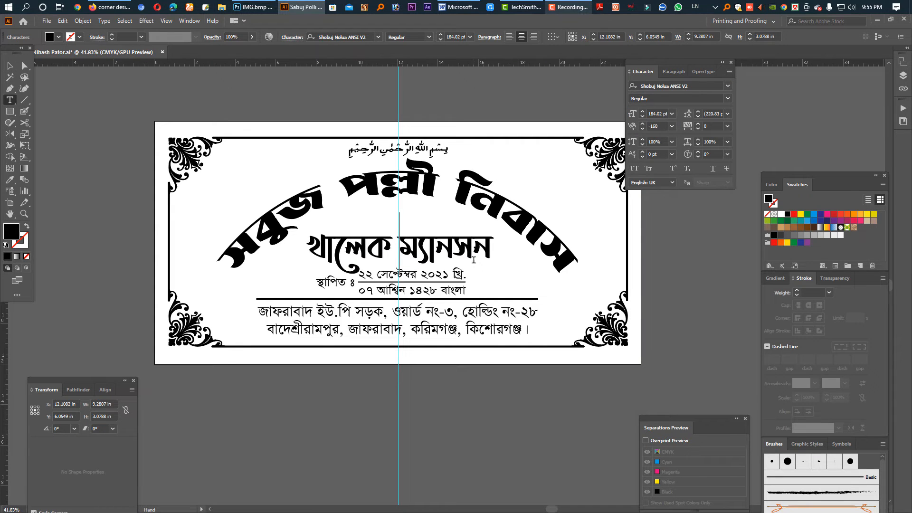
pyautogui.press('Escape')
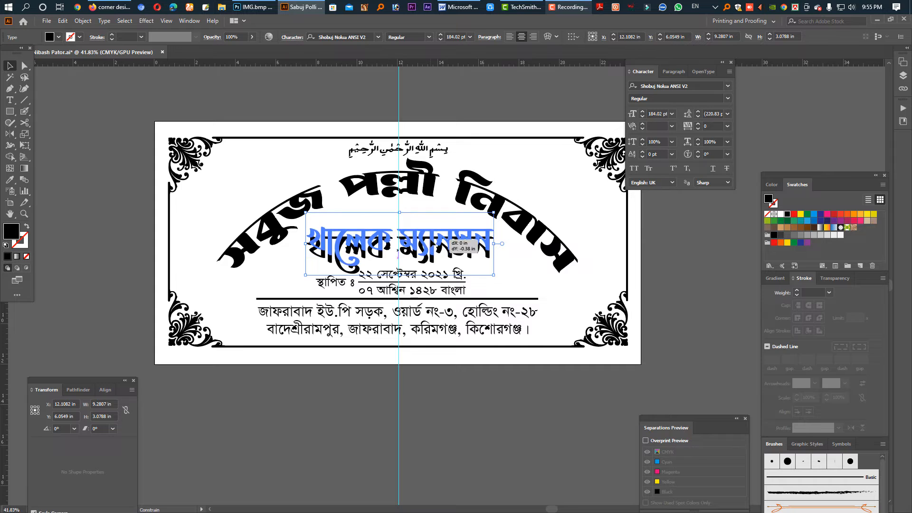
# Unlock all locked artwork so that the ornamented frame is selected for editing
pyautogui.press('Tab')
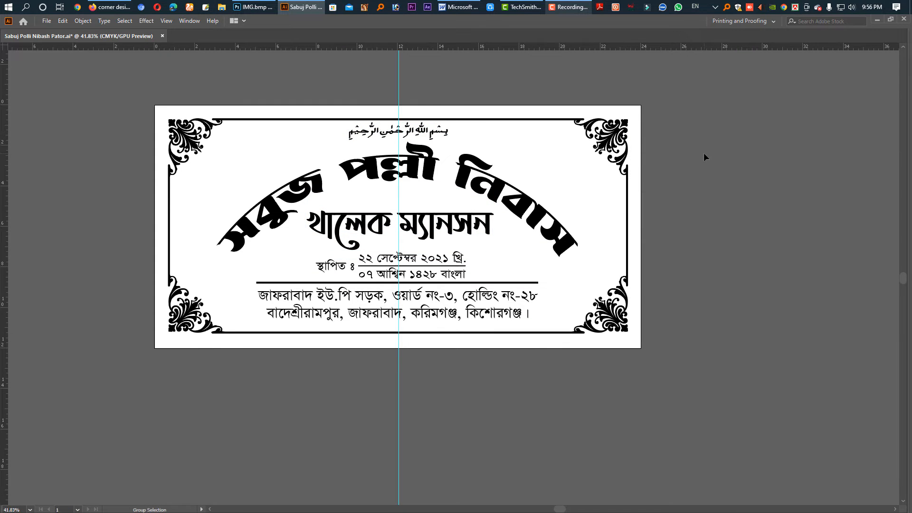
pyautogui.hotkey('ctrl', 'alt', '2')
pyautogui.press('Tab')
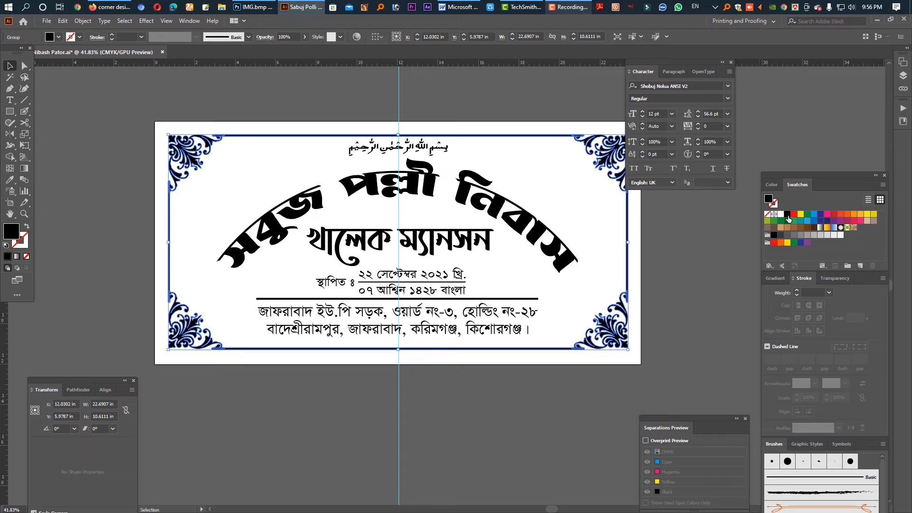
# Try a green fill on the ornamented frame and undo the colour change
pyautogui.click(787, 215)
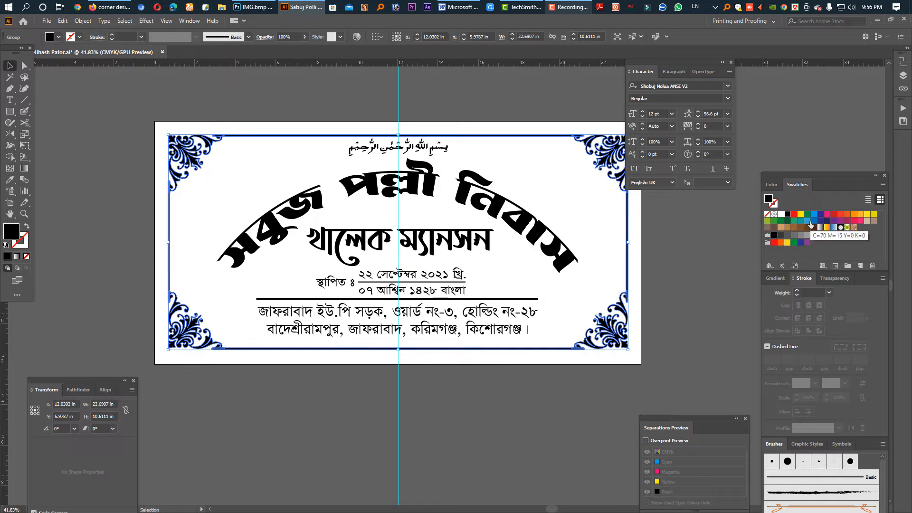
pyautogui.click(476, 398)
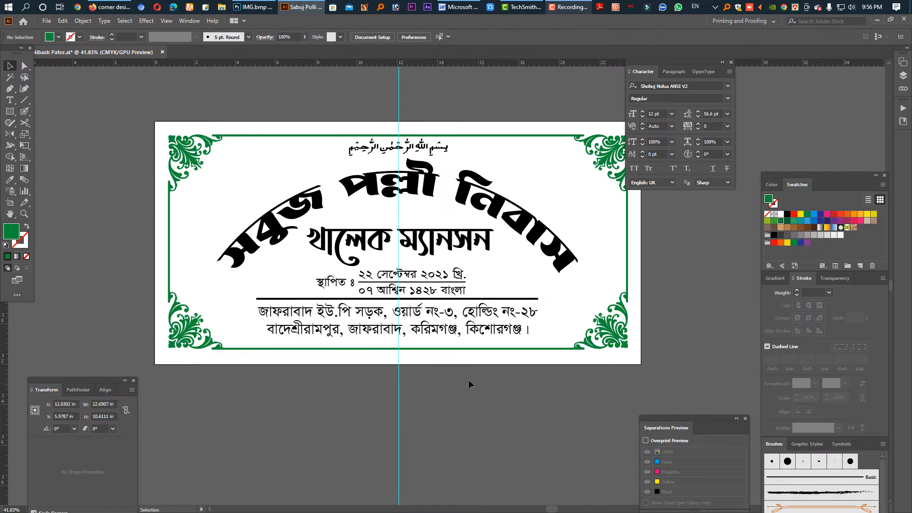
pyautogui.hotkey('ctrl', 'z')
pyautogui.hotkey('ctrl', 'z')
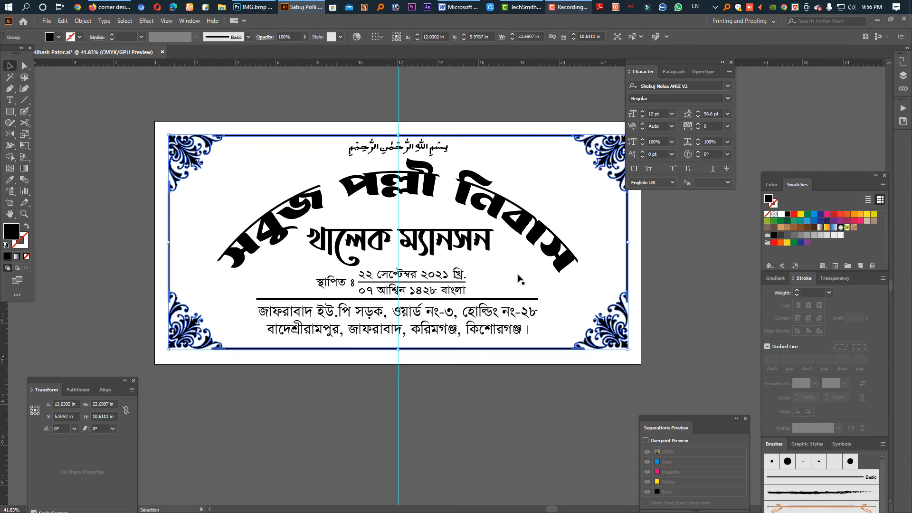
# Fill the ornamented frame with red and the arched house name with green
pyautogui.click(834, 217)
pyautogui.click(402, 419)
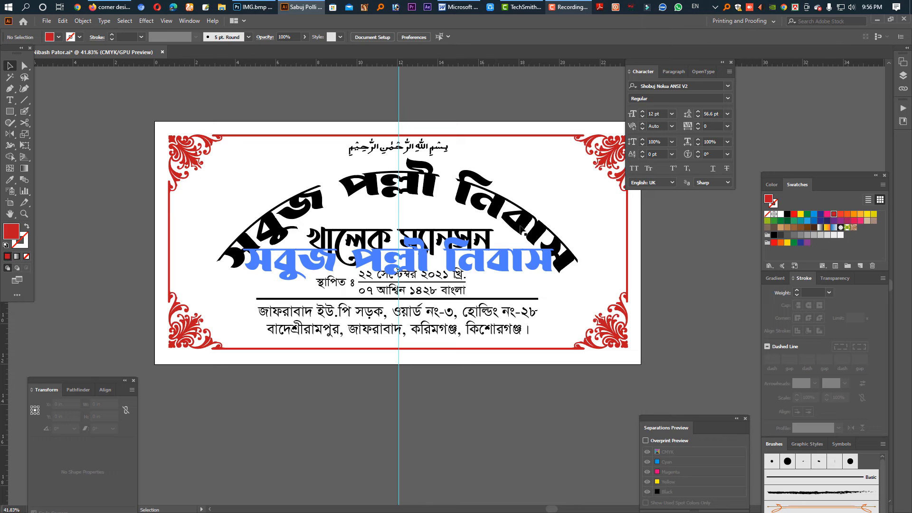
pyautogui.click(538, 257)
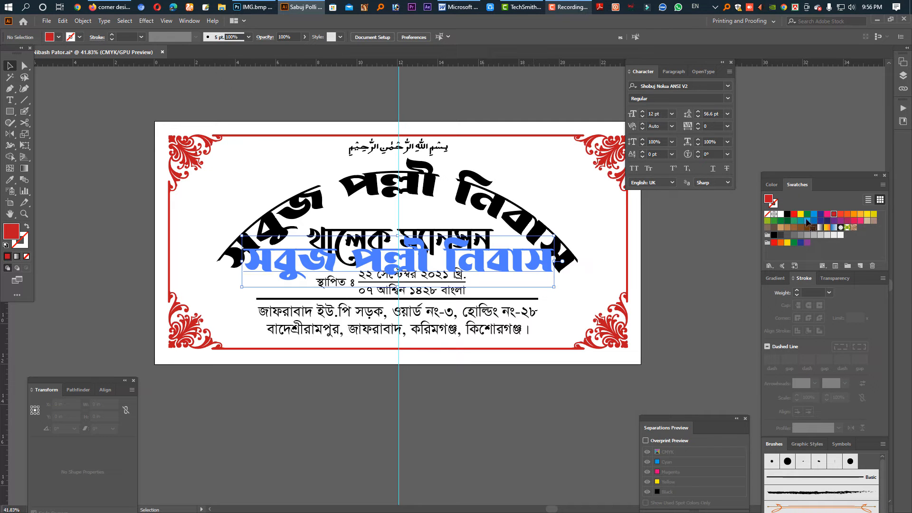
pyautogui.click(781, 221)
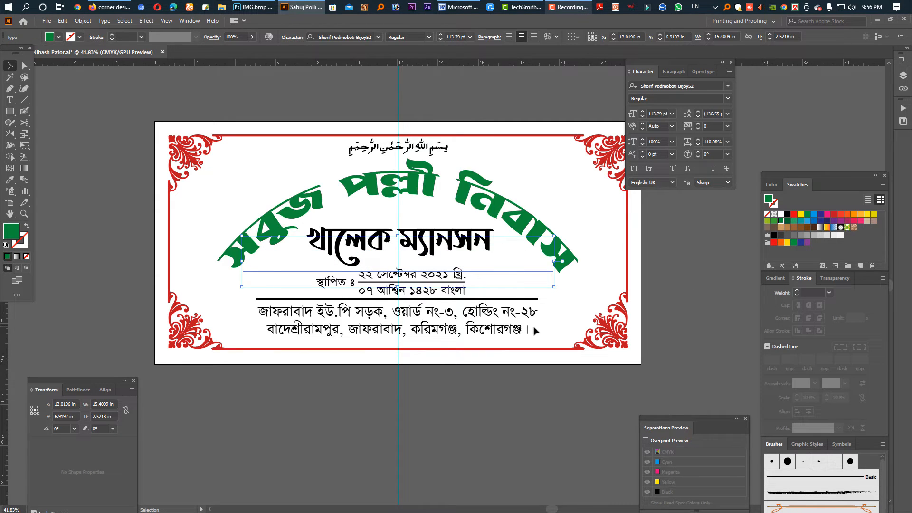
# Fill the second name line below the arch with the same red as the frame
pyautogui.click(420, 151)
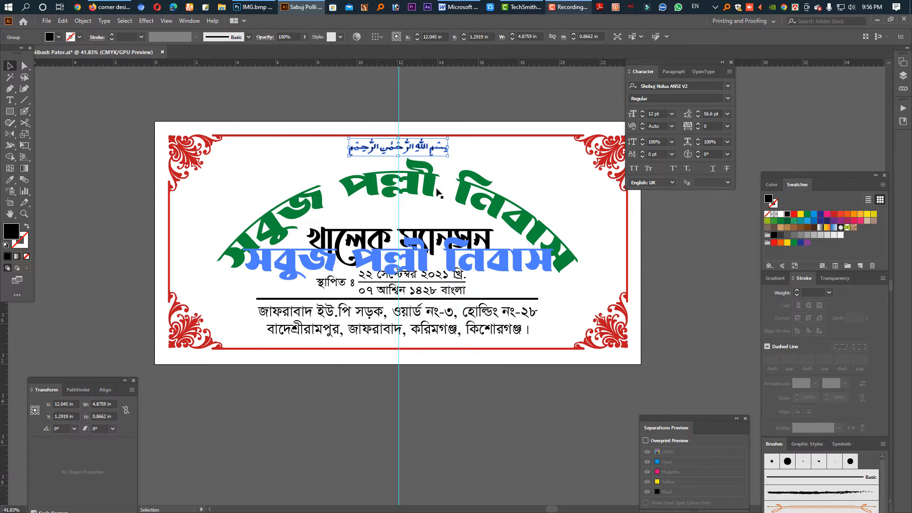
pyautogui.click(434, 252)
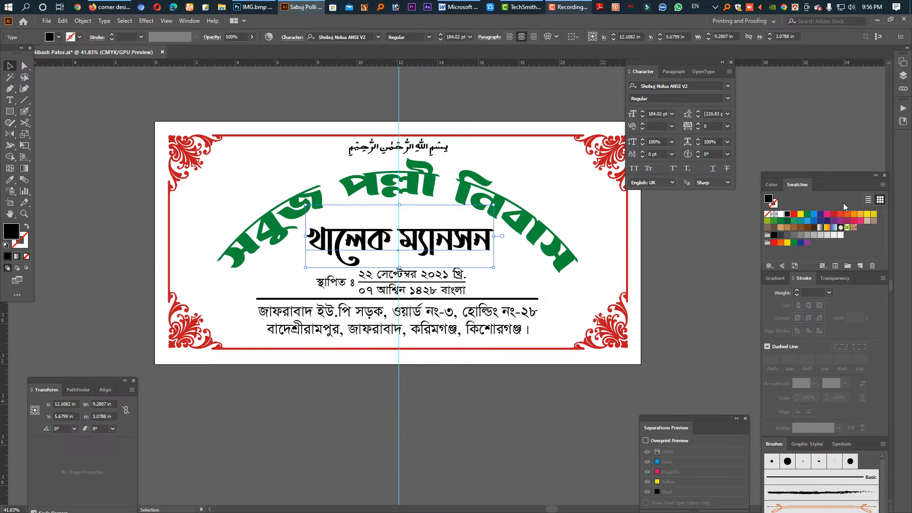
pyautogui.click(833, 218)
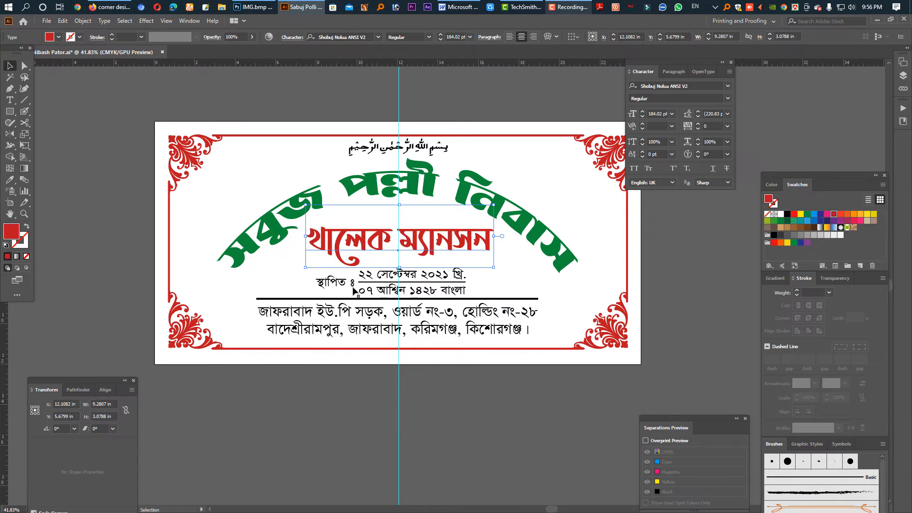
# Move the thick divider line and the two-line address together slightly downward, away from the founding dates
pyautogui.moveTo(386, 296); pyautogui.dragTo(489, 331)
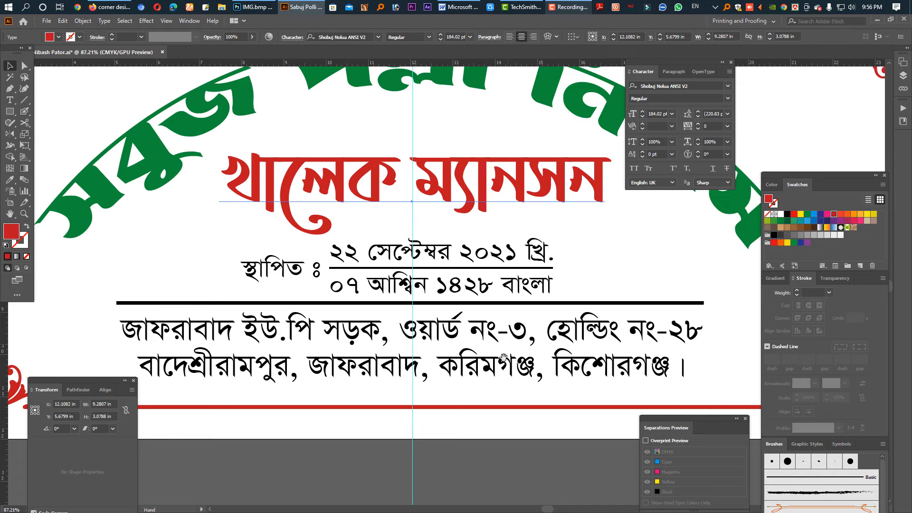
pyautogui.scroll(-3, 494, 332)
pyautogui.press('Tab')
pyautogui.moveTo(765, 273); pyautogui.dragTo(764, 271)
pyautogui.press('a')
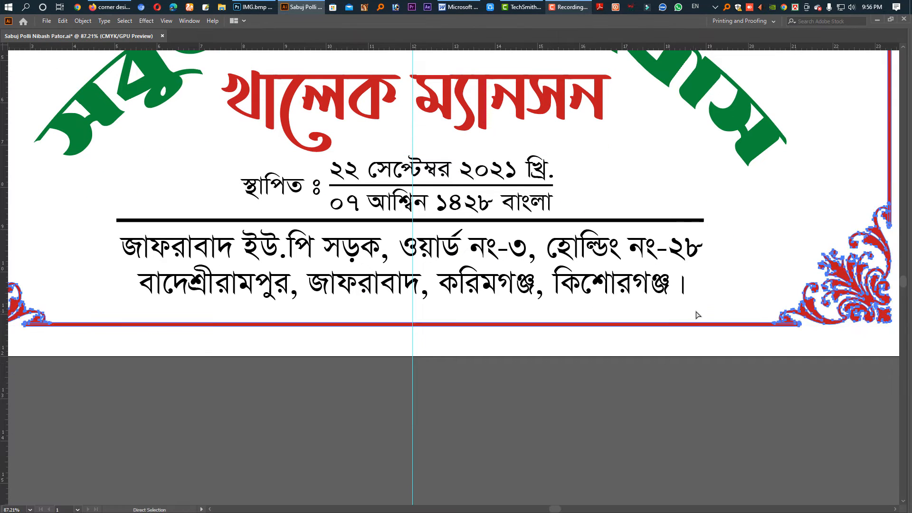
pyautogui.moveTo(720, 300); pyautogui.dragTo(118, 218)
pyautogui.press('v')
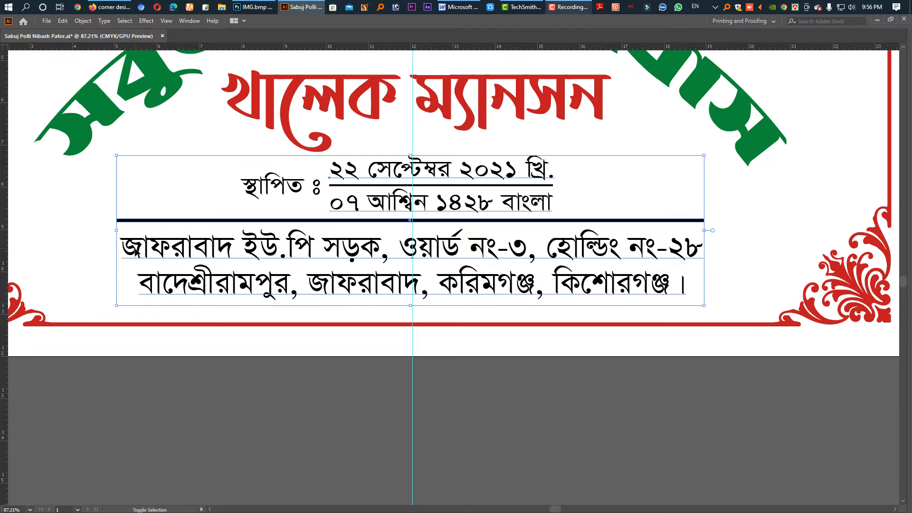
pyautogui.click(183, 272)
pyautogui.hotkey('shift', 'Down')
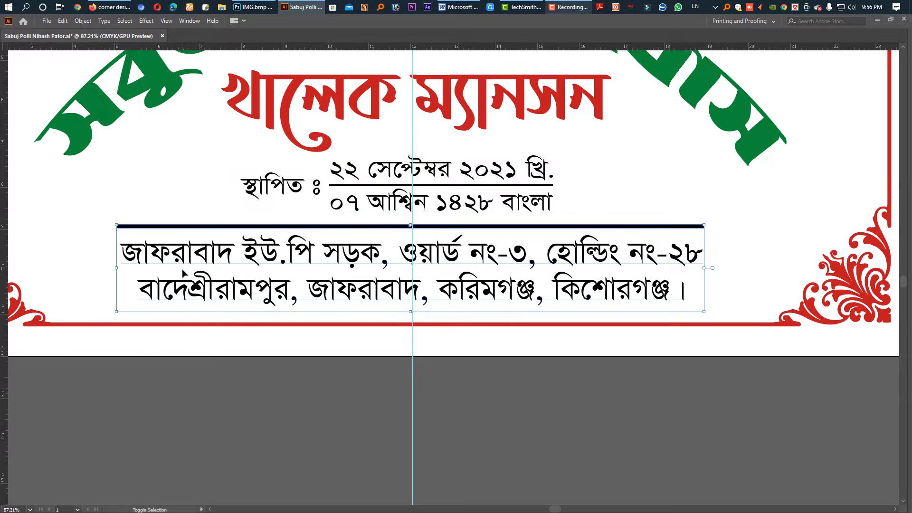
pyautogui.press('Down')
pyautogui.press('Down')
pyautogui.press('Down')
pyautogui.press('Down')
pyautogui.press('Down')
pyautogui.press('Down')
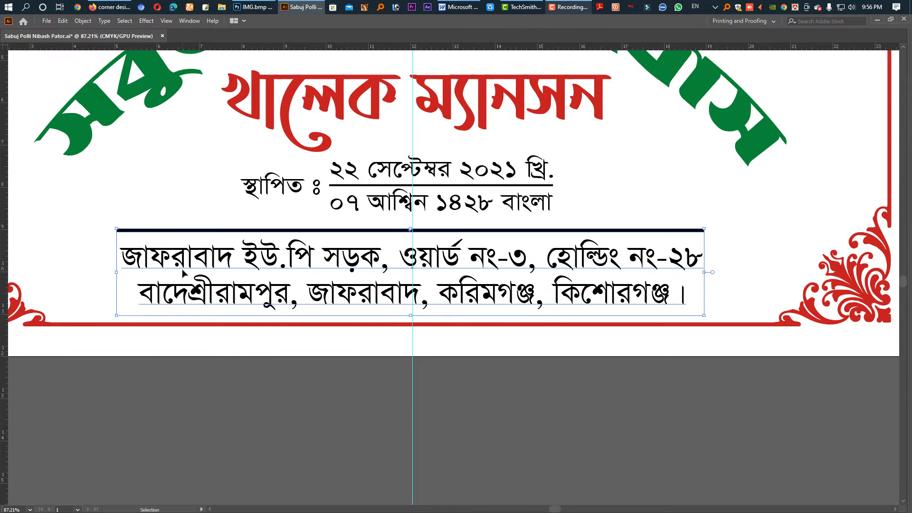
# Nudge the thick divider line slightly down and to the right so it centres on the vertical guide
pyautogui.click(527, 379)
pyautogui.moveTo(700, 220); pyautogui.dragTo(715, 244)
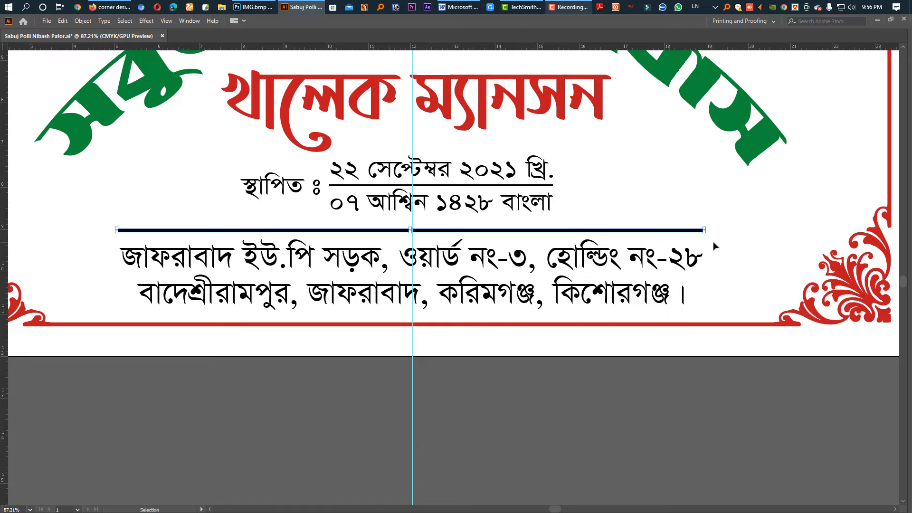
pyautogui.press('Down')
pyautogui.press('Down')
pyautogui.press('Down')
pyautogui.press('Down')
pyautogui.press('Right')
pyautogui.press('Right')
pyautogui.press('Right')
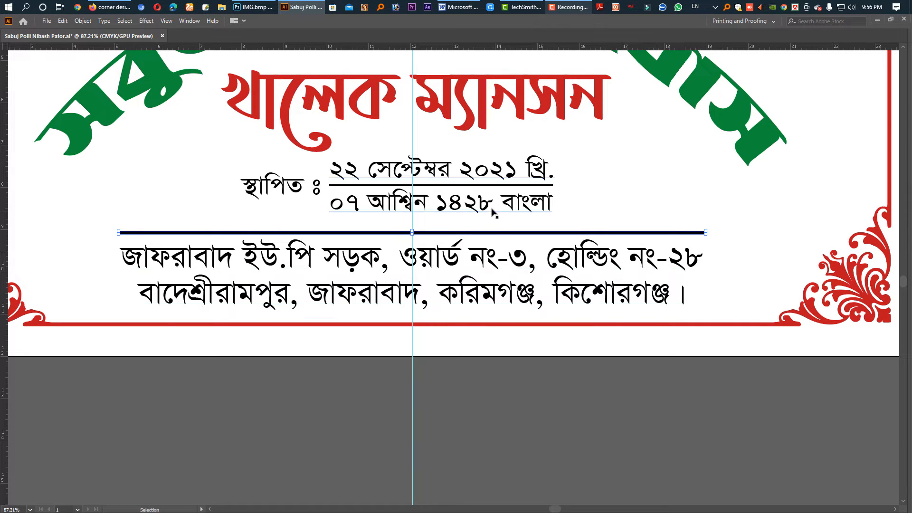
# Move the founding-date label, both dates and their separator line slightly down and right to centre them on the guide
pyautogui.click(281, 183)
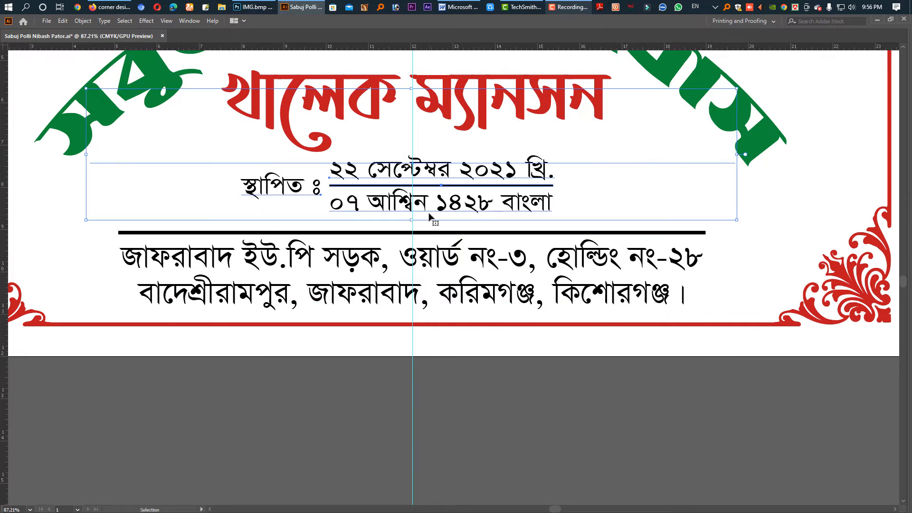
pyautogui.keyDown('shift'); pyautogui.click(723, 162); pyautogui.keyUp('shift')
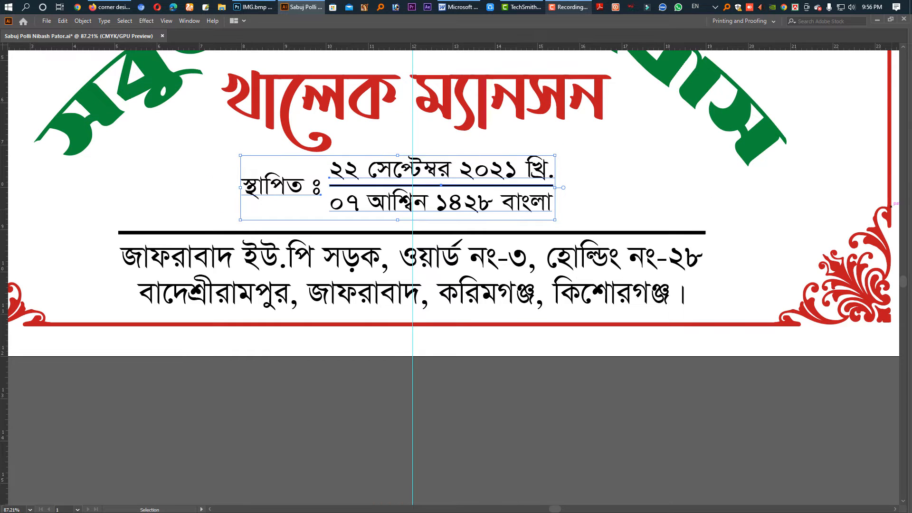
pyautogui.press('Down')
pyautogui.hotkey('shift', 'Down')
pyautogui.hotkey('shift', 'Right')
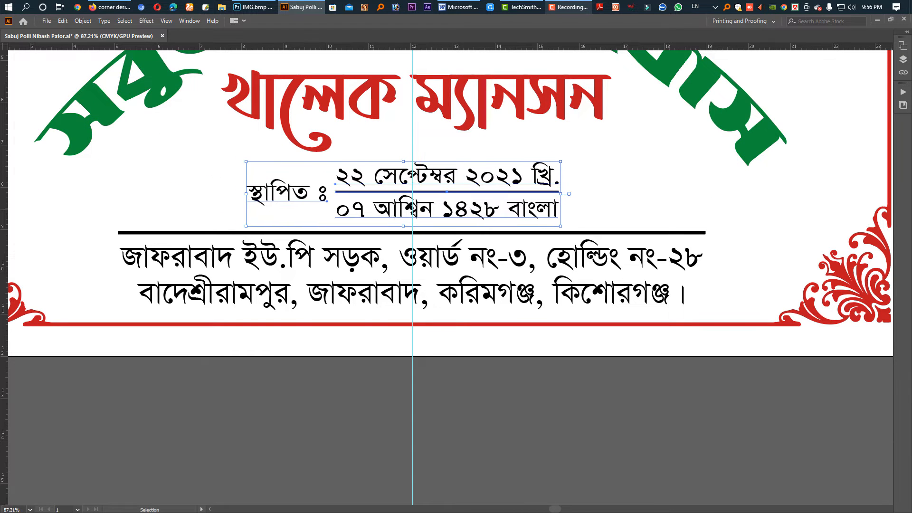
pyautogui.hotkey('shift', 'Right')
pyautogui.press('Right')
pyautogui.press('Right')
pyautogui.press('Right')
pyautogui.press('Right')
pyautogui.press('Right')
pyautogui.press('Right')
pyautogui.press('Right')
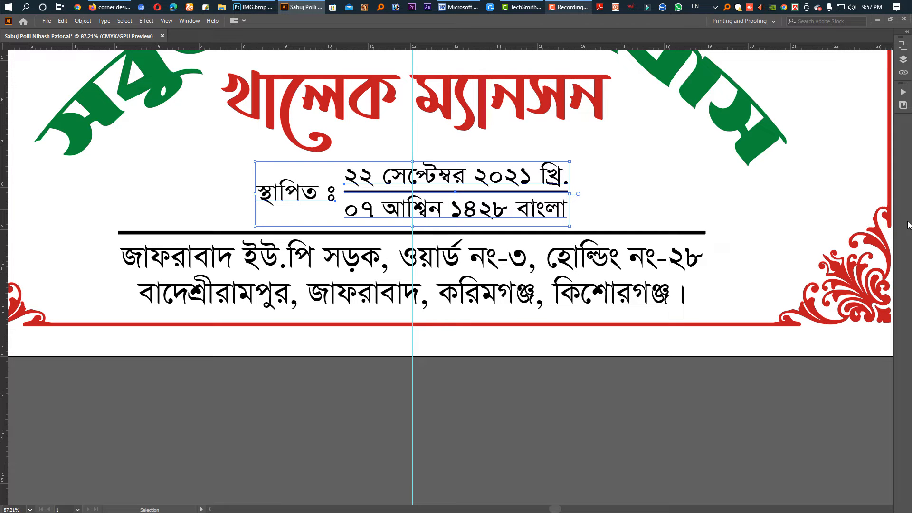
# Fill the thick divider line above the address with the same green as the arched house name
pyautogui.scroll(-5, 889, 225)
pyautogui.moveTo(752, 220); pyautogui.dragTo(524, 222)
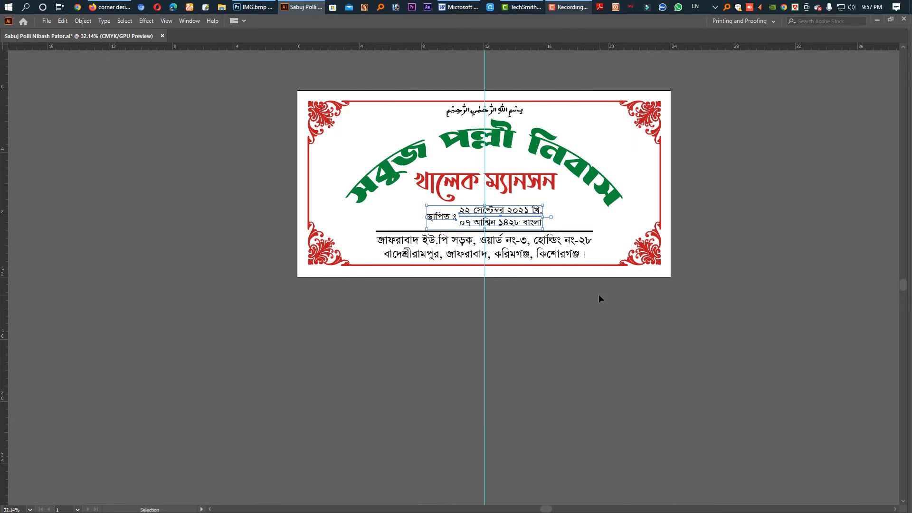
pyautogui.click(598, 299)
pyautogui.moveTo(541, 307); pyautogui.dragTo(486, 307)
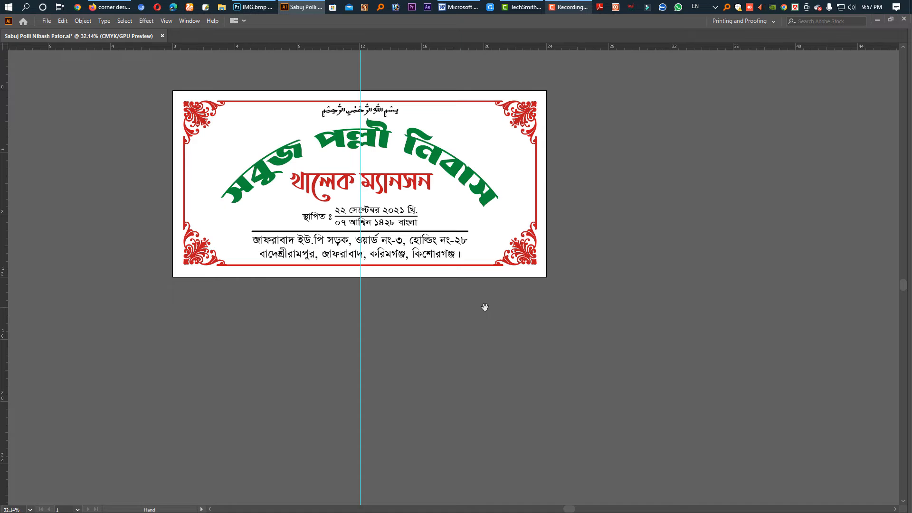
pyautogui.click(436, 232)
pyautogui.press('Tab')
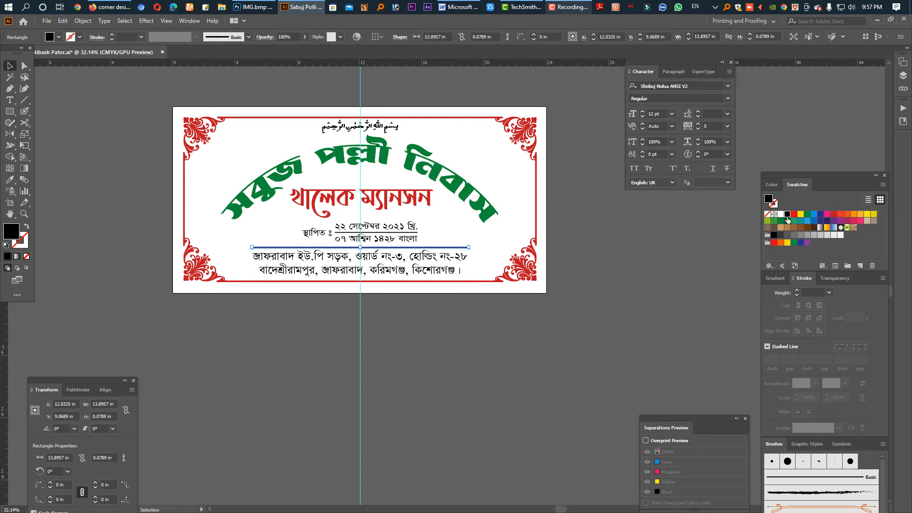
pyautogui.click(787, 221)
pyautogui.click(571, 301)
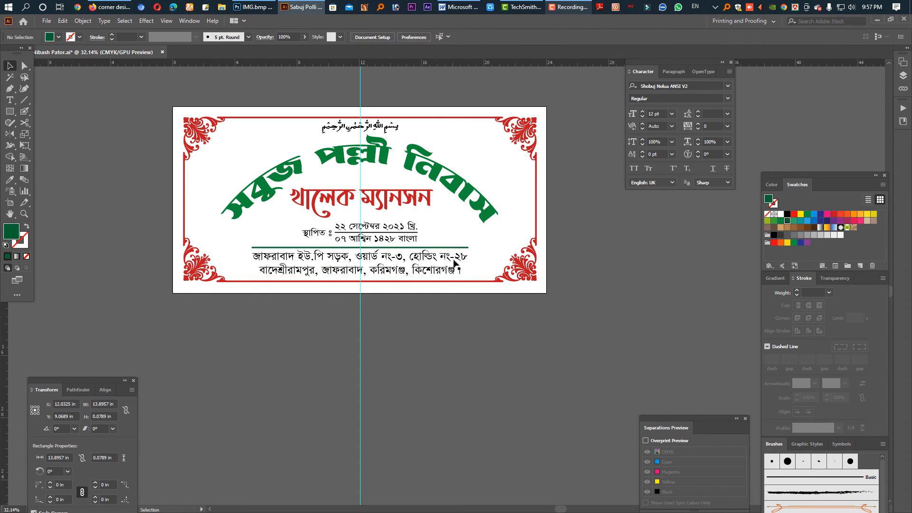
pyautogui.click(781, 221)
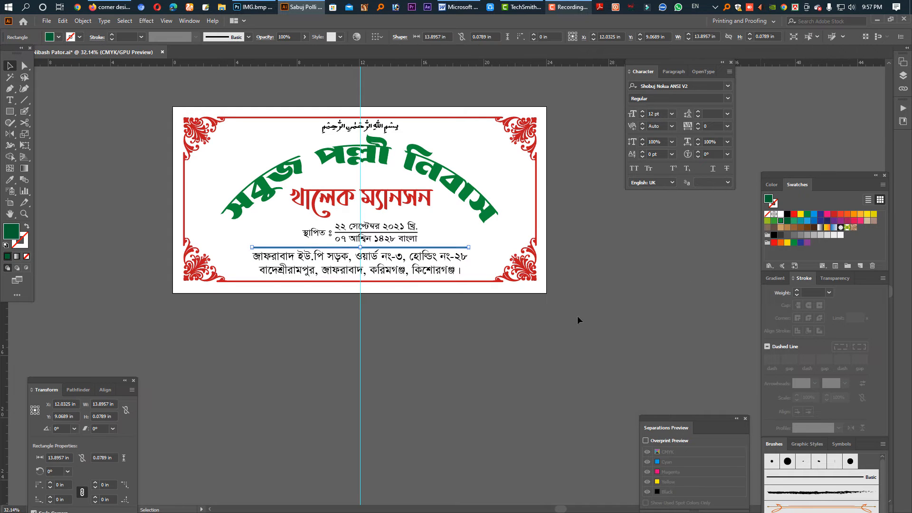
pyautogui.click(578, 318)
# Nudge the two-line address text slightly downward from the divider line and deselect it
pyautogui.moveTo(344, 231); pyautogui.dragTo(425, 328)
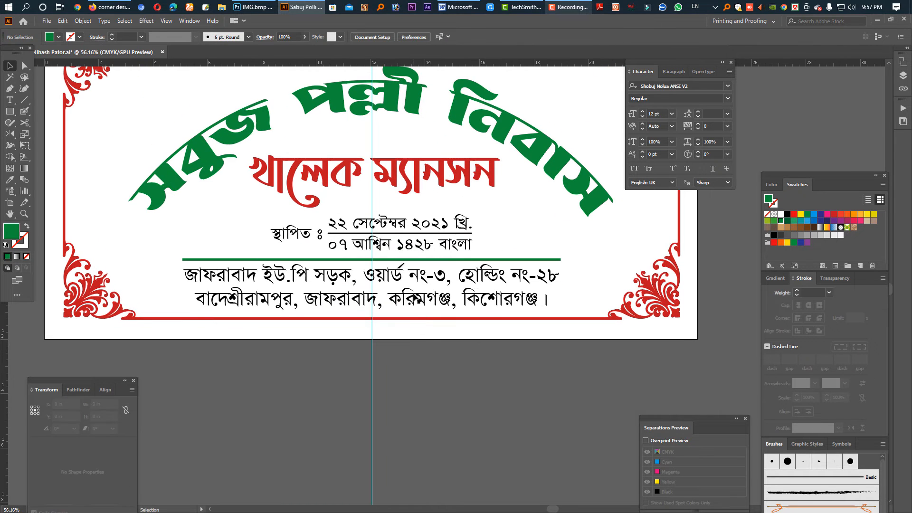
pyautogui.click(415, 298)
pyautogui.press('Down')
pyautogui.press('Down')
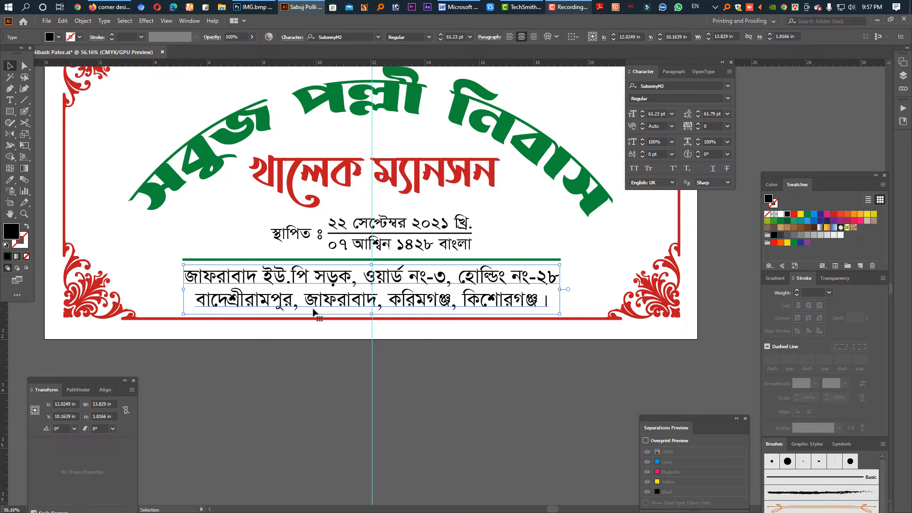
pyautogui.moveTo(476, 293); pyautogui.dragTo(543, 292)
pyautogui.click(521, 352)
pyautogui.press('Tab')
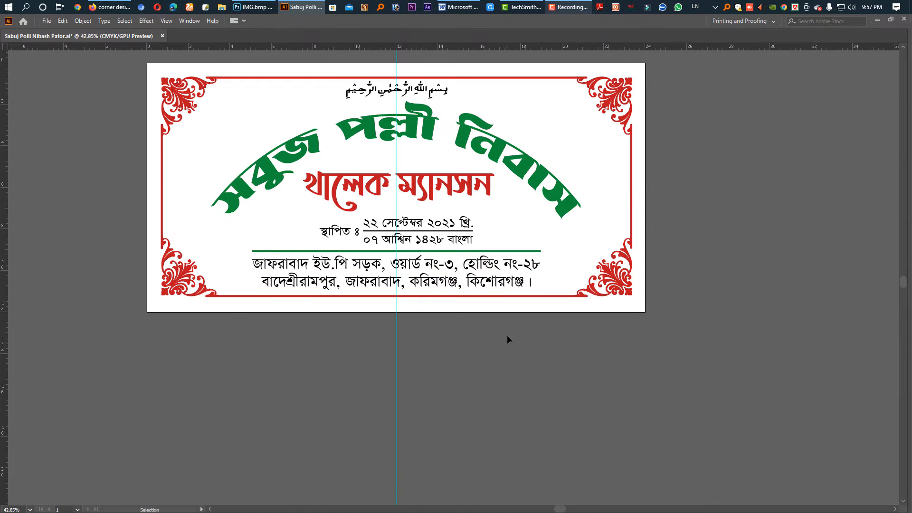
# Unlock the guides and delete the vertical centre guide
pyautogui.rightClick(472, 375)
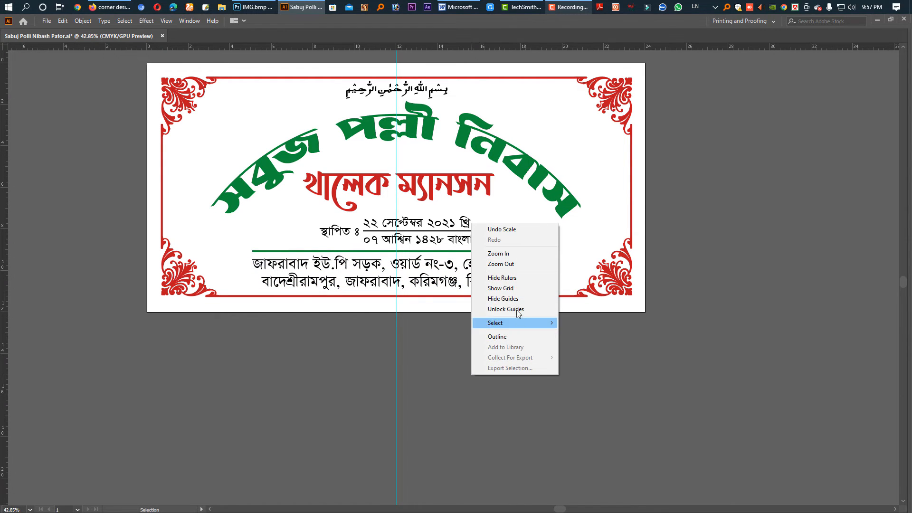
pyautogui.click(517, 310)
pyautogui.moveTo(330, 358); pyautogui.dragTo(473, 377)
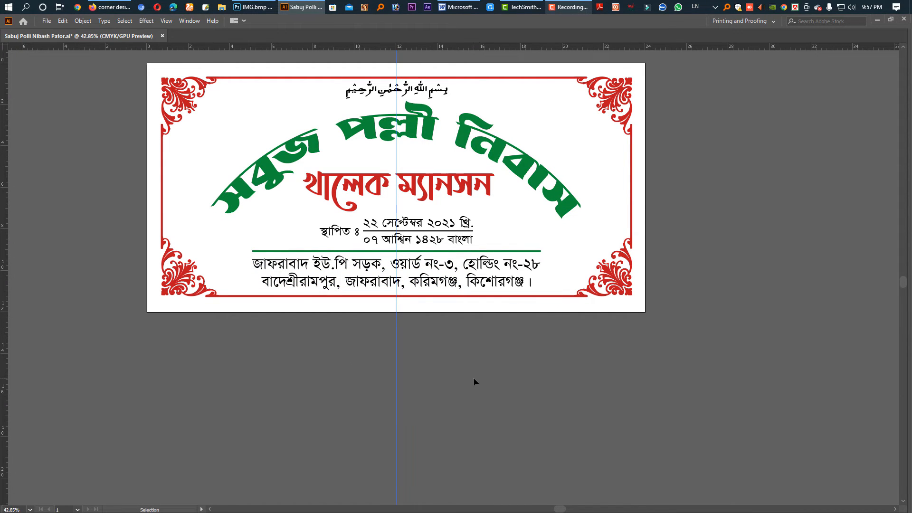
pyautogui.press('Delete')
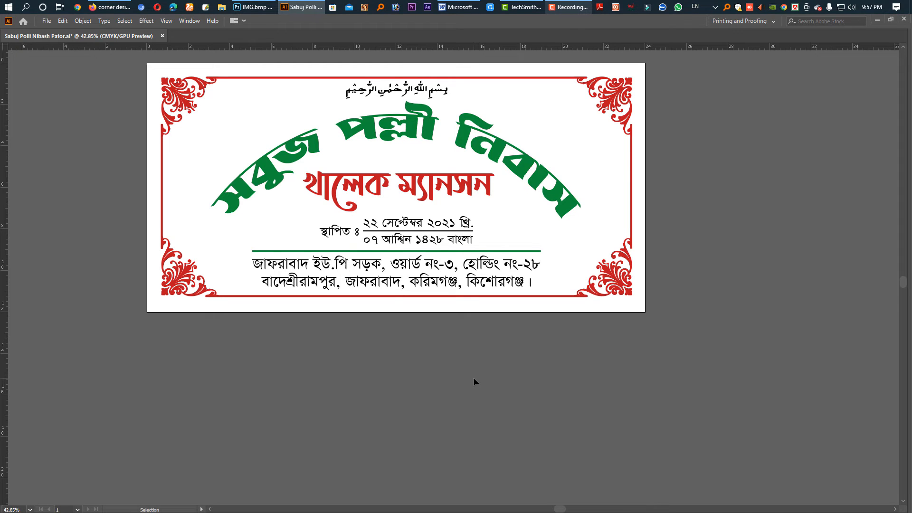
pyautogui.hotkey('ctrl', 'v')
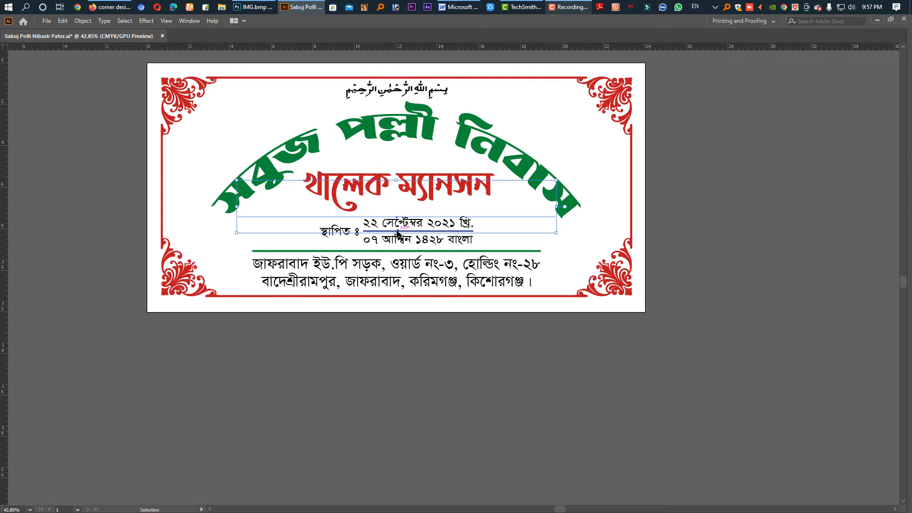
pyautogui.moveTo(397, 232); pyautogui.dragTo(397, 239)
pyautogui.hotkey('ctrl', 'z')
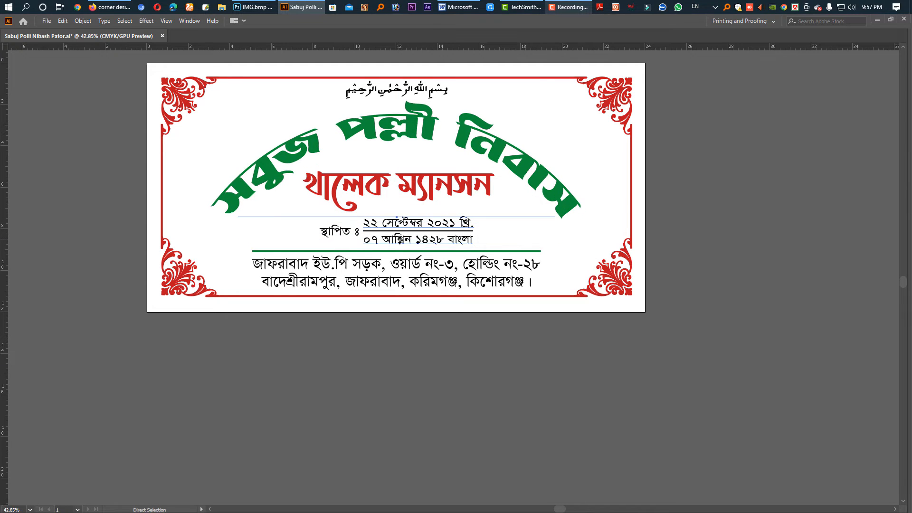
# In Outline mode, stretch the arched house name slightly taller from its upper edge, and return to Preview mode
pyautogui.press('a')
pyautogui.hotkey('ctrl', 'y')
pyautogui.press('v')
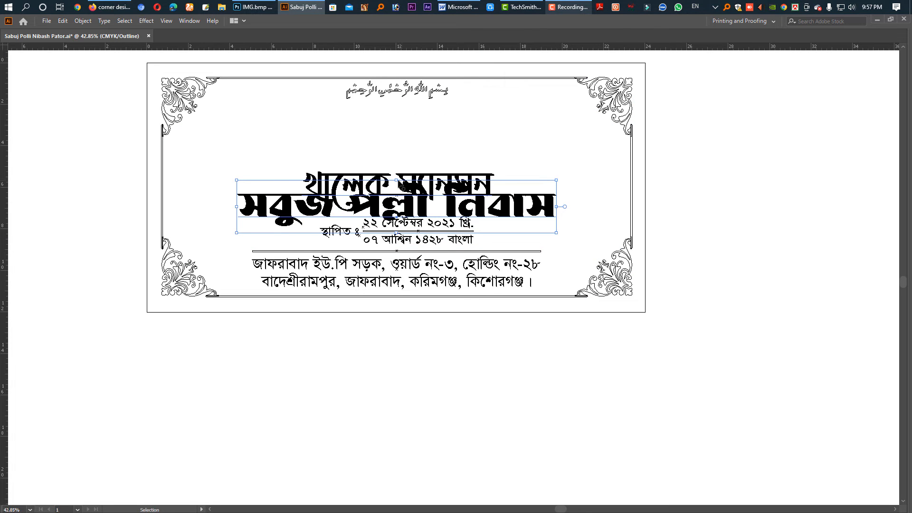
pyautogui.moveTo(397, 181); pyautogui.dragTo(397, 174)
pyautogui.press('a')
pyautogui.click(493, 375)
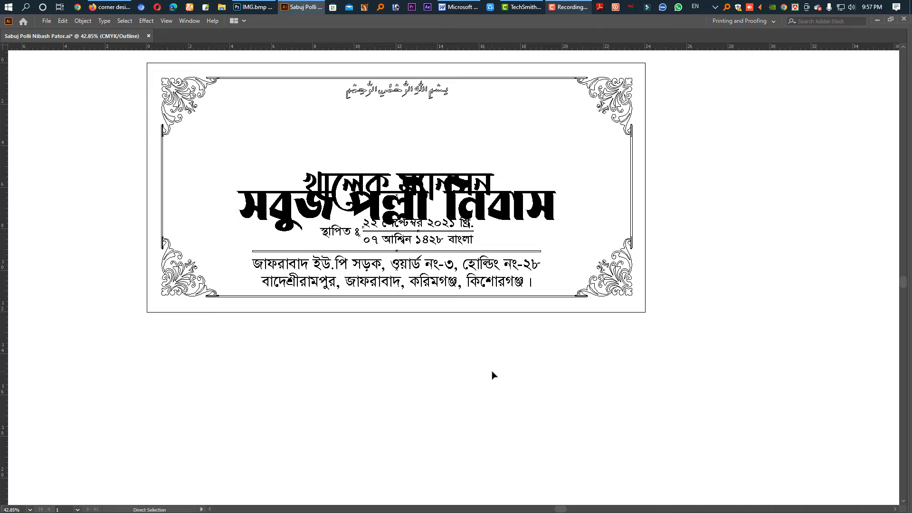
pyautogui.hotkey('ctrl', 'y')
# Nudge the arched house name slightly downward to leave room below the Bismillah calligraphy
pyautogui.click(540, 192)
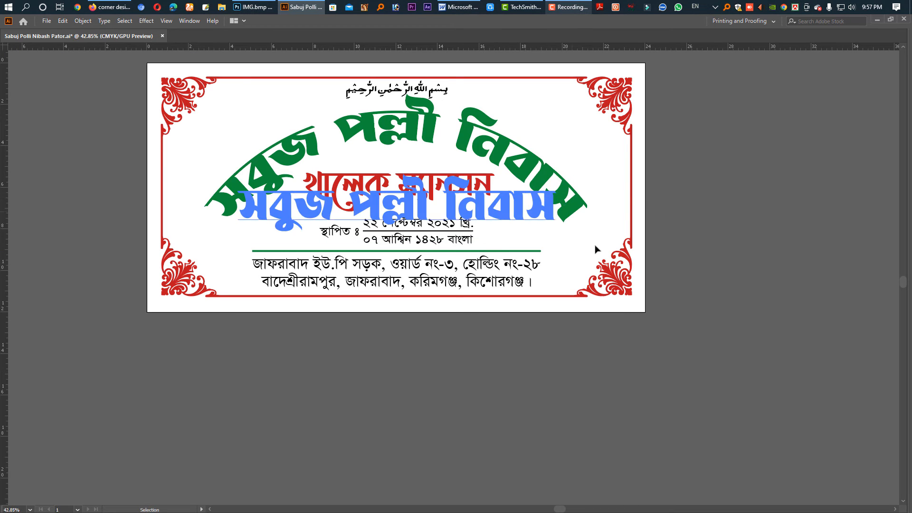
pyautogui.press('Down')
pyautogui.press('Down')
pyautogui.press('Down')
pyautogui.press('Down')
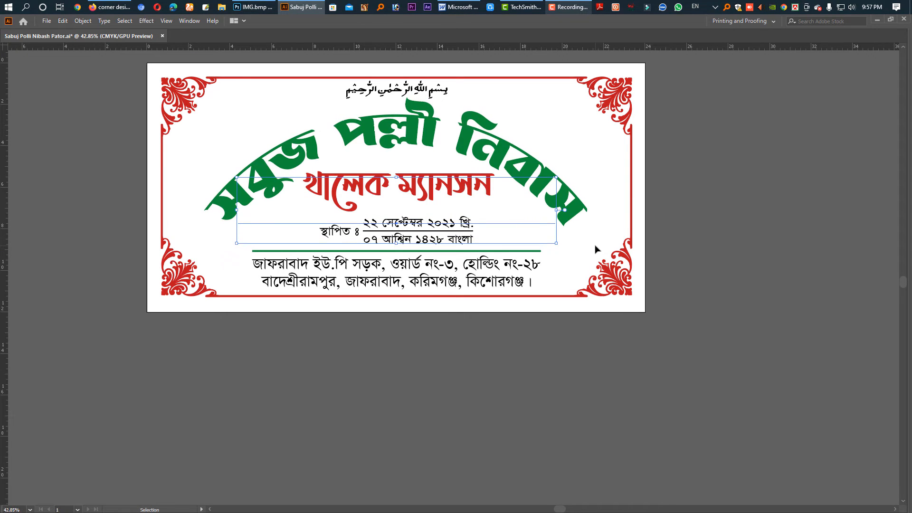
pyautogui.press('Down')
pyautogui.press('Down')
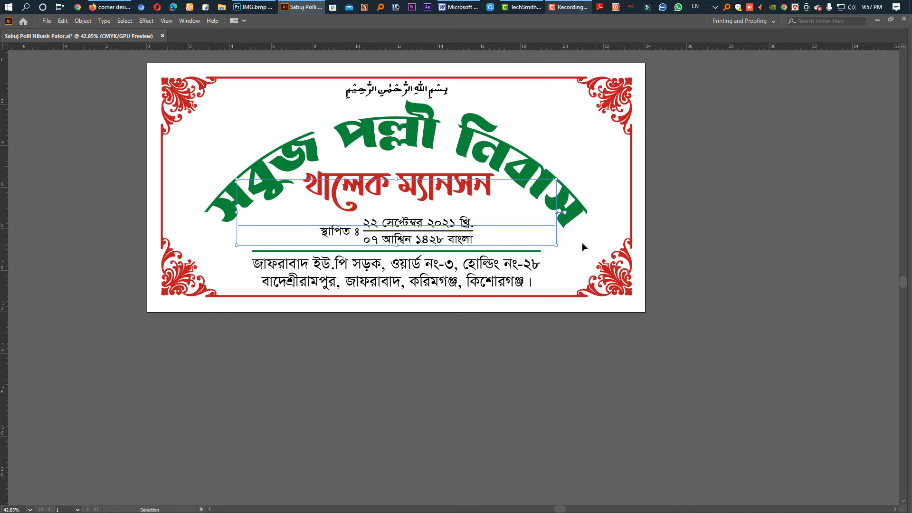
# Expand the appearance of the warped arched house name and deselect it
pyautogui.click(424, 207)
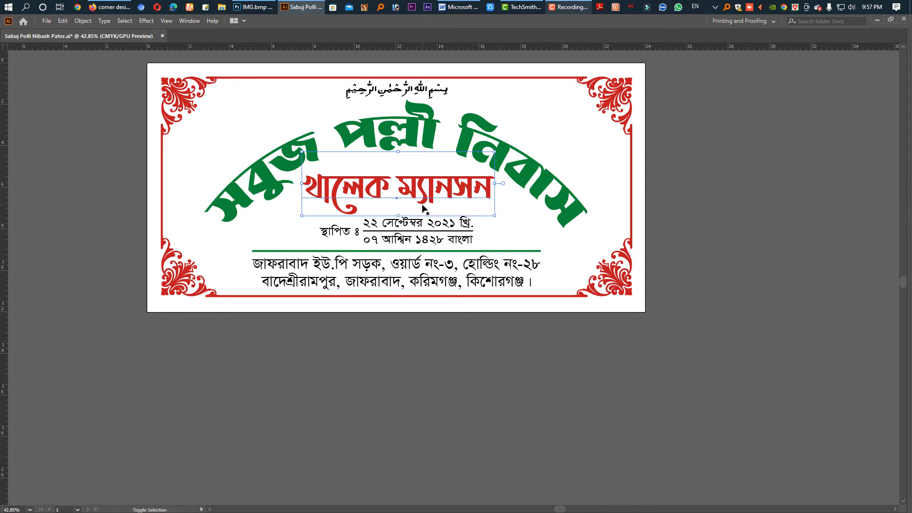
pyautogui.click(594, 369)
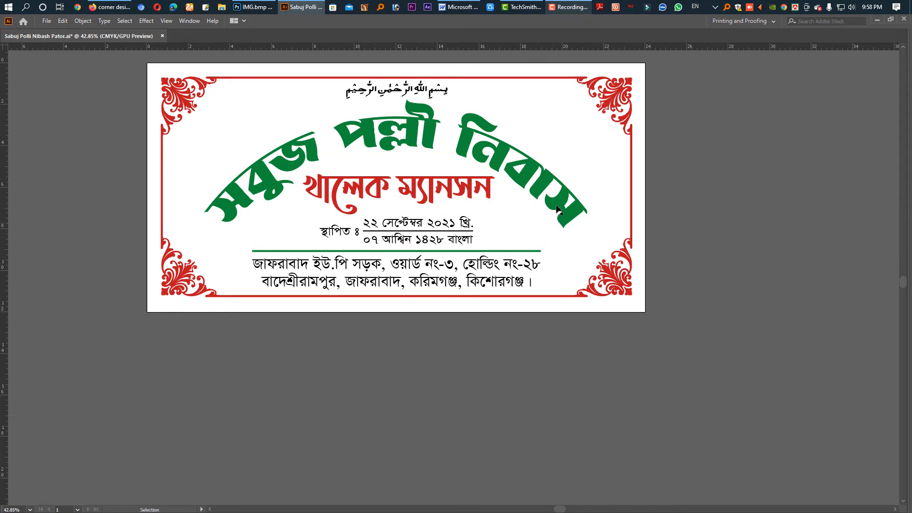
pyautogui.click(559, 210)
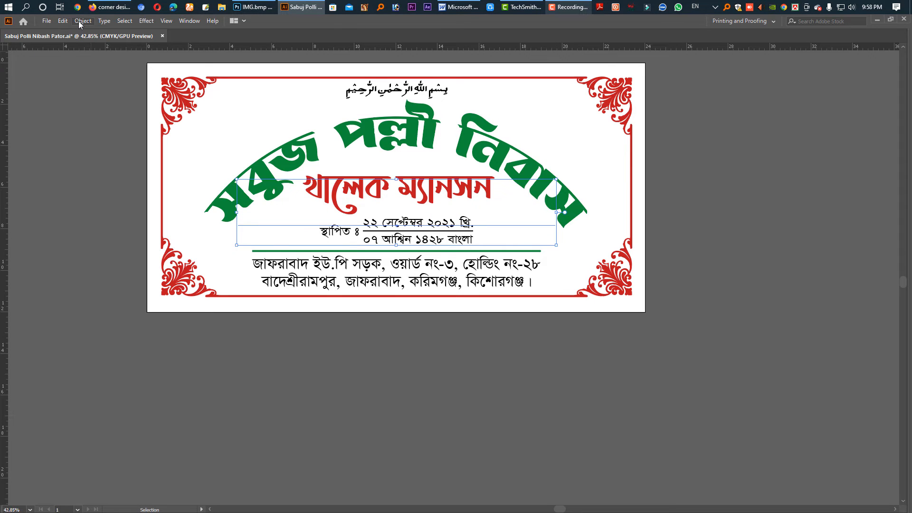
pyautogui.click(81, 22)
pyautogui.click(126, 142)
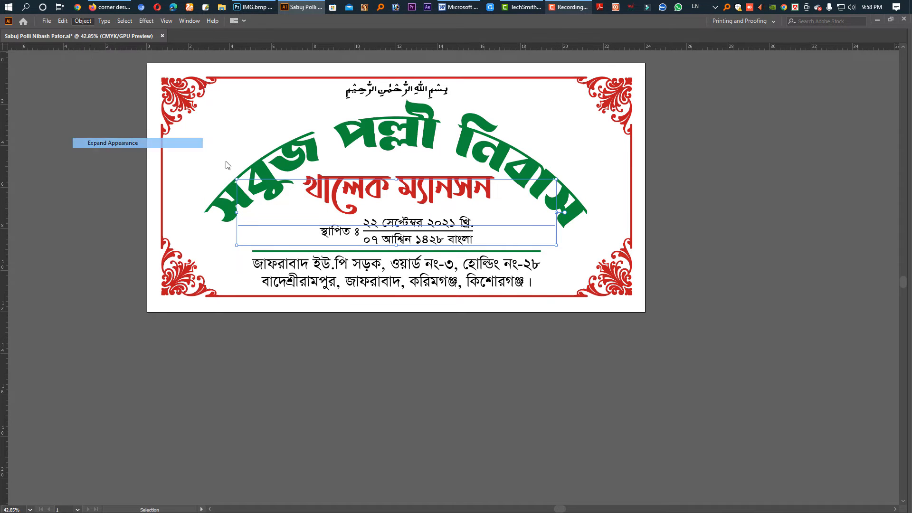
pyautogui.click(562, 368)
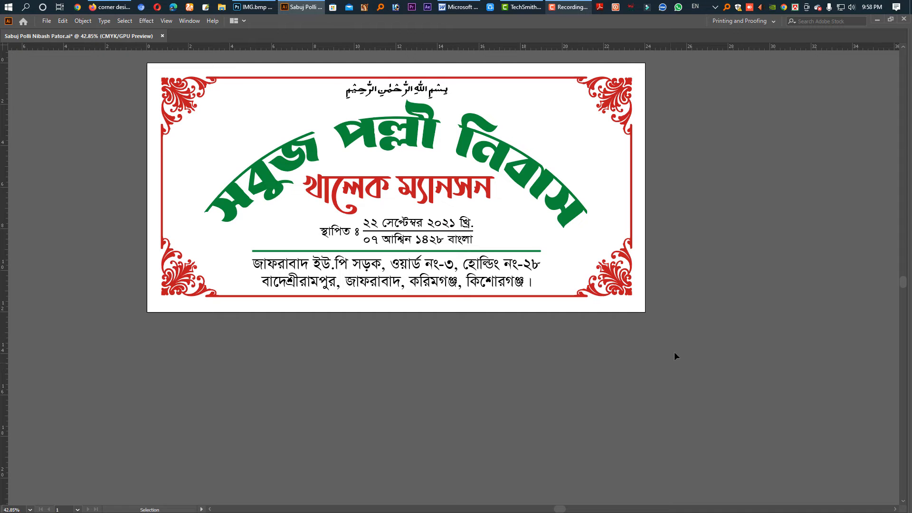
# Select the complete nameplate design including its ornamented frame and place it off the artboard, far to its right
pyautogui.click(297, 196)
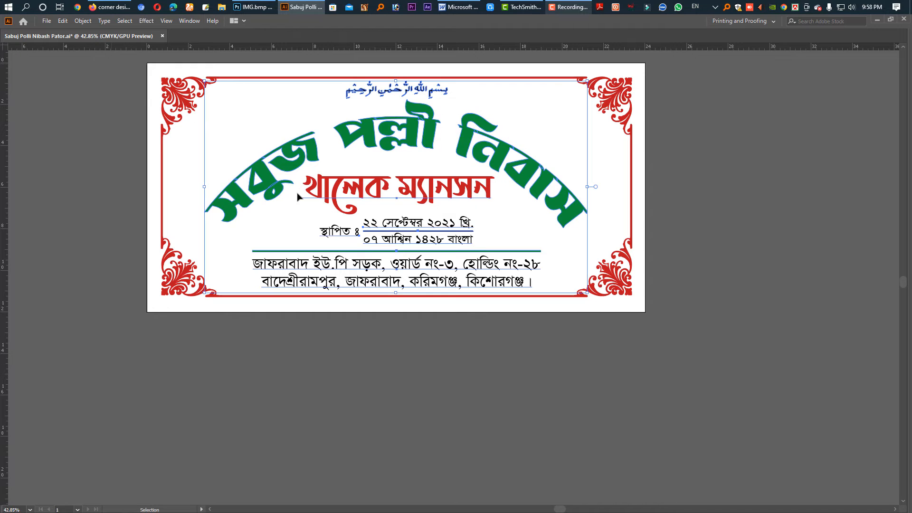
pyautogui.click(586, 385)
pyautogui.press('a')
pyautogui.hotkey('ctrl', 'a')
pyautogui.moveTo(700, 371); pyautogui.dragTo(126, 110)
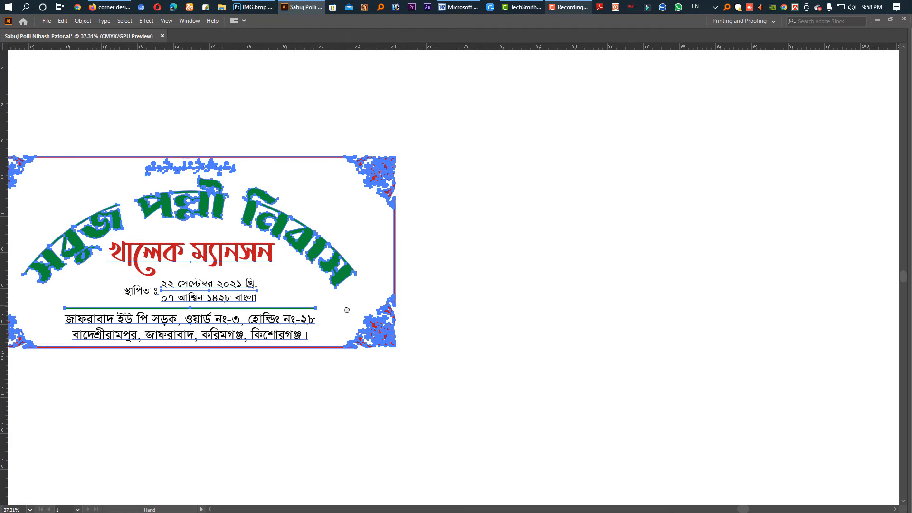
pyautogui.moveTo(347, 310); pyautogui.dragTo(363, 309)
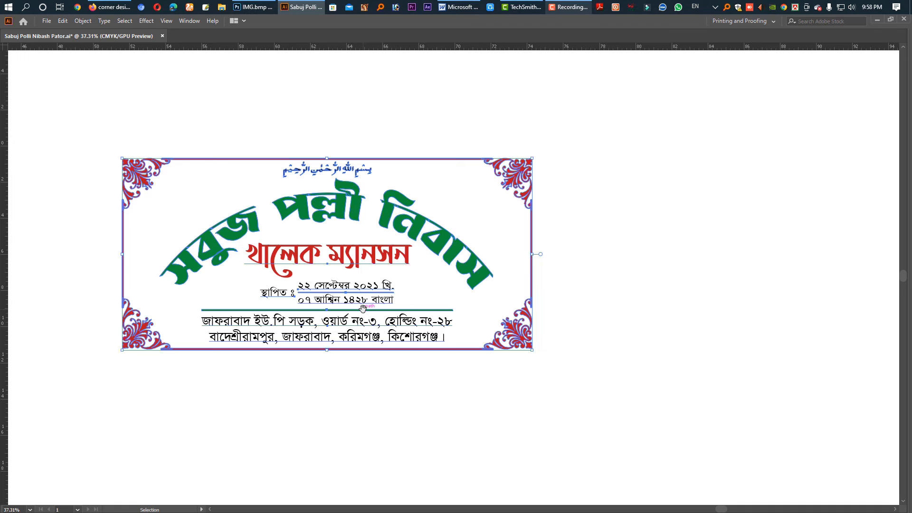
# Convert all the nameplate text to outlines and inspect the overlapping letter shapes of the second-line name in Outline mode
pyautogui.hotkey('ctrl', 'shift', 'o')
pyautogui.press('a')
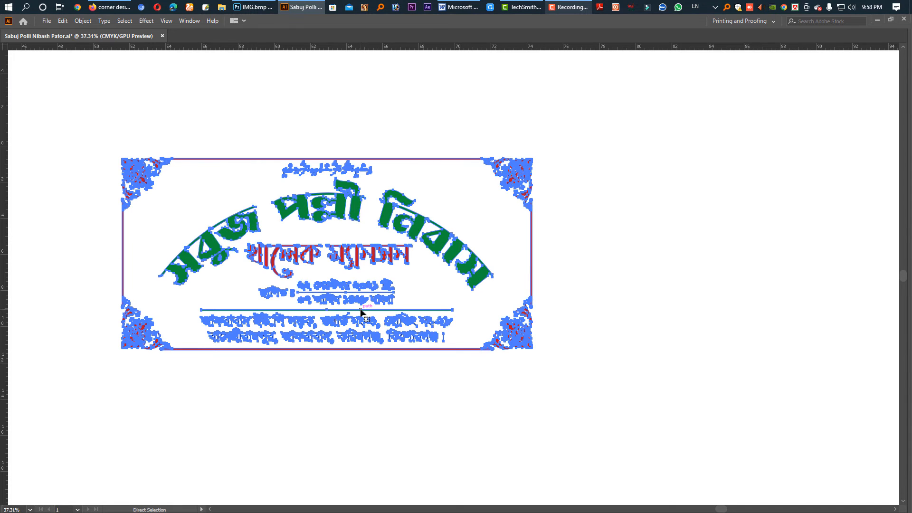
pyautogui.hotkey('ctrl', 'y')
pyautogui.press('v')
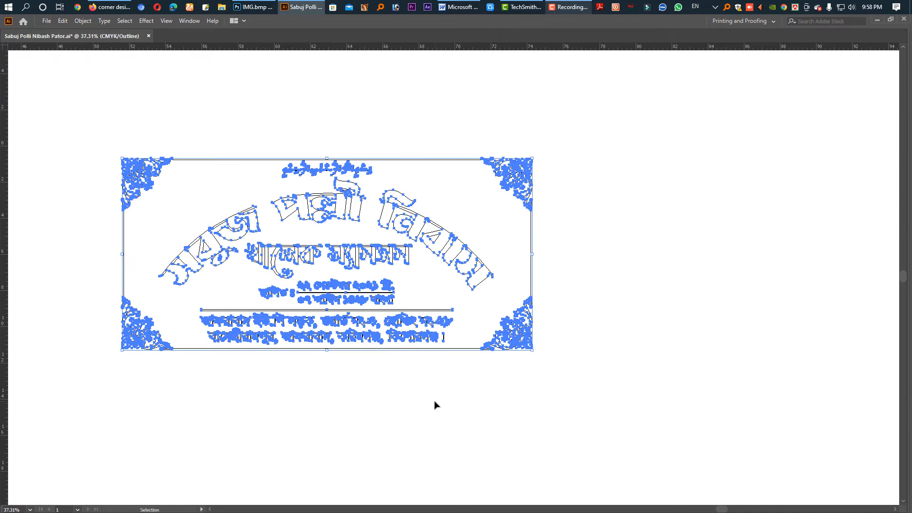
pyautogui.click(434, 402)
pyautogui.moveTo(289, 222); pyautogui.dragTo(386, 296)
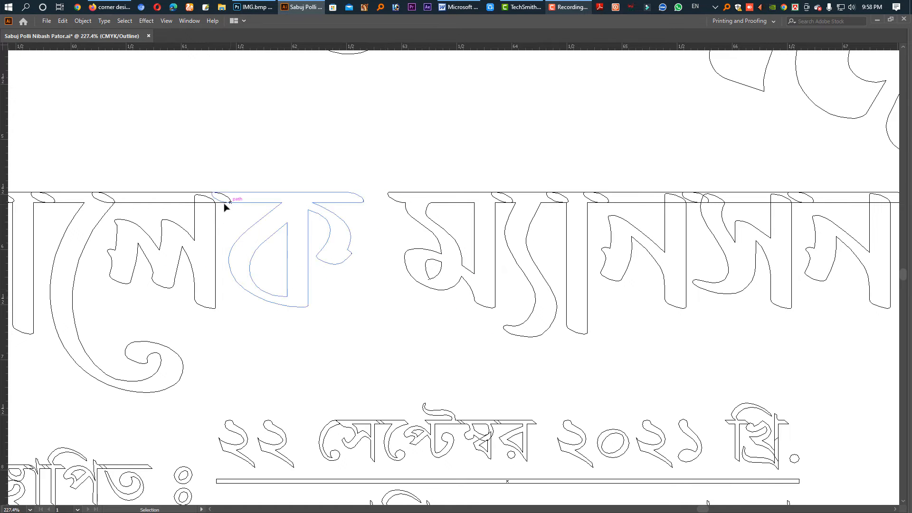
pyautogui.keyDown('ctrl'); pyautogui.keyDown('alt'); pyautogui.click(496, 240); pyautogui.keyUp('alt'); pyautogui.keyUp('ctrl')
pyautogui.keyDown('ctrl'); pyautogui.keyDown('alt'); pyautogui.click(496, 239); pyautogui.keyUp('alt'); pyautogui.keyUp('ctrl')
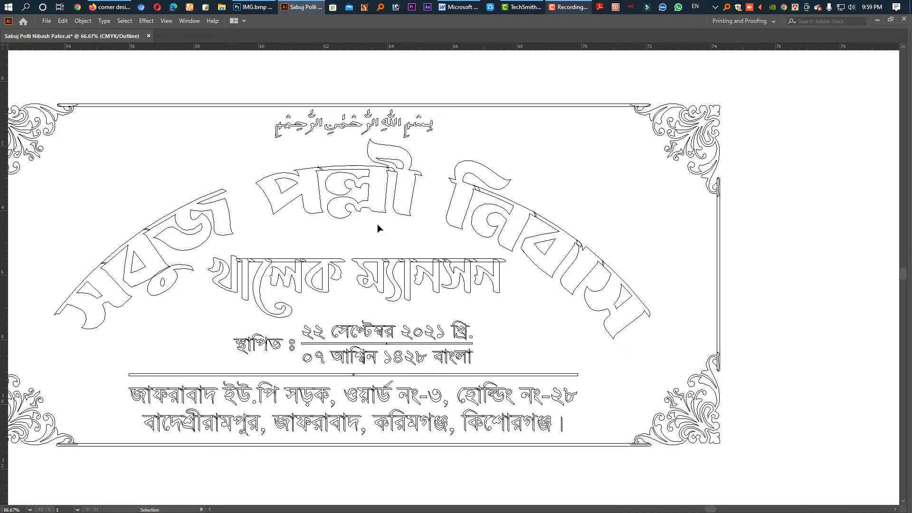
# Enlarge the outlined second-line name slightly about its centre, trim its width a little and deselect it
pyautogui.moveTo(376, 242); pyautogui.dragTo(403, 245)
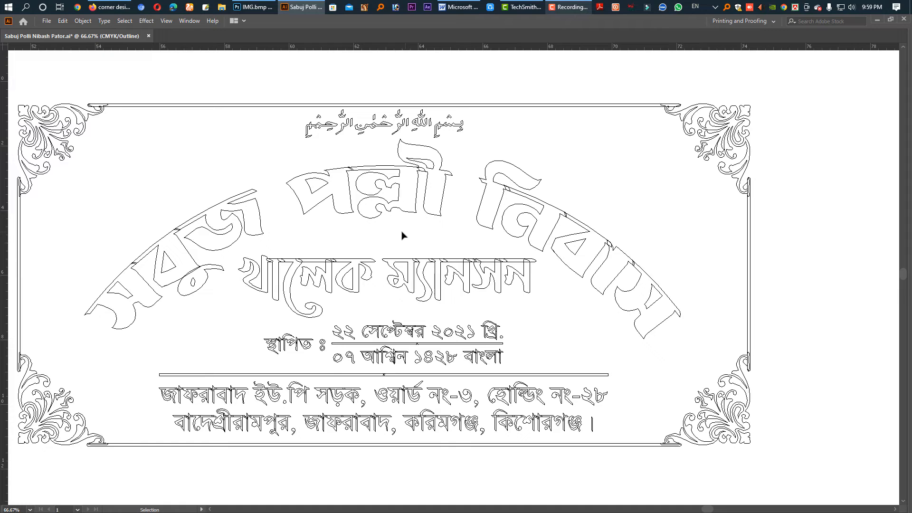
pyautogui.click(337, 290)
pyautogui.moveTo(388, 319); pyautogui.dragTo(388, 323)
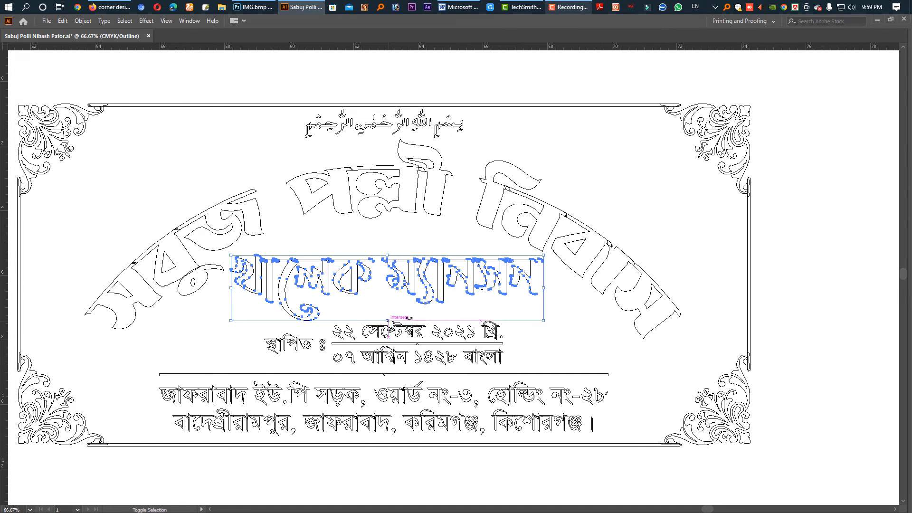
pyautogui.moveTo(543, 289); pyautogui.dragTo(537, 289)
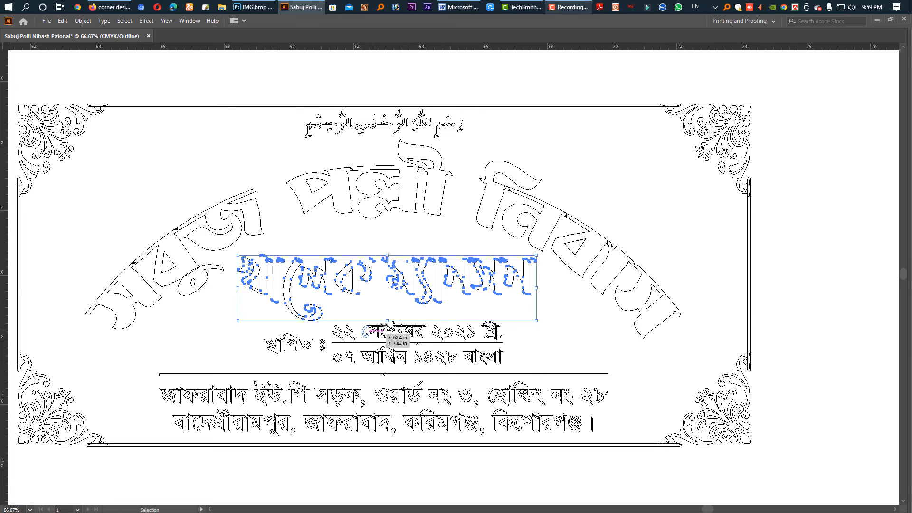
pyautogui.moveTo(389, 321); pyautogui.dragTo(388, 326)
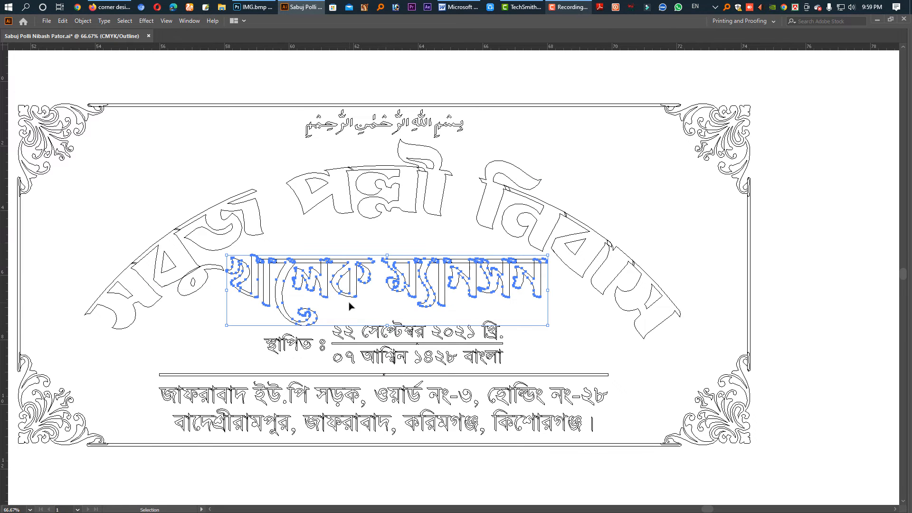
pyautogui.hotkey('ctrl', 'z')
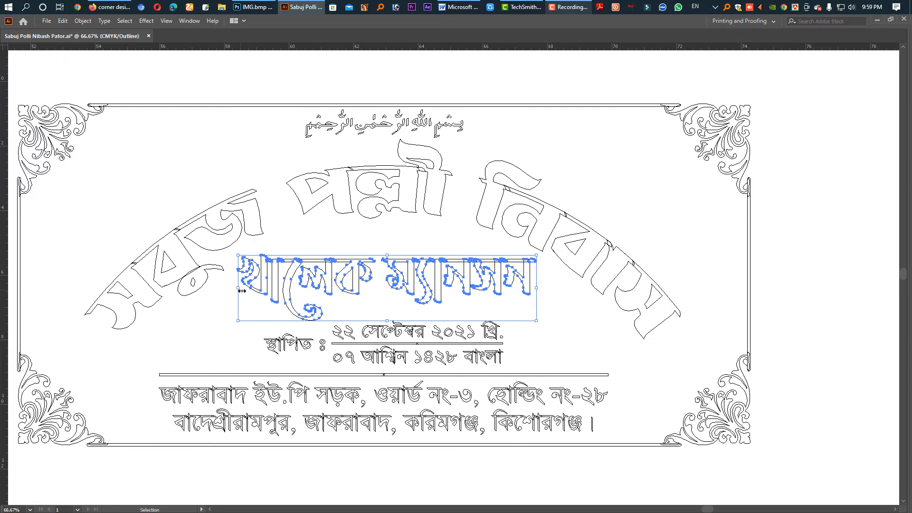
pyautogui.moveTo(242, 291); pyautogui.dragTo(242, 290)
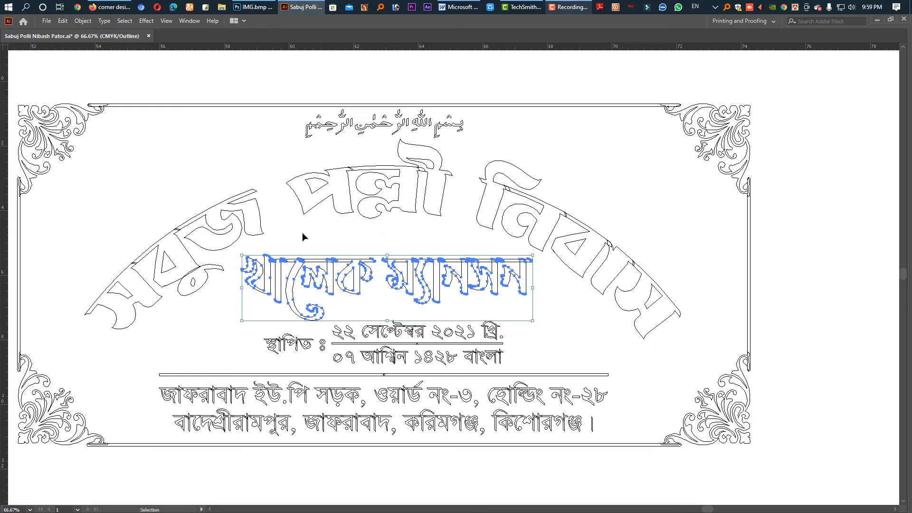
pyautogui.click(380, 236)
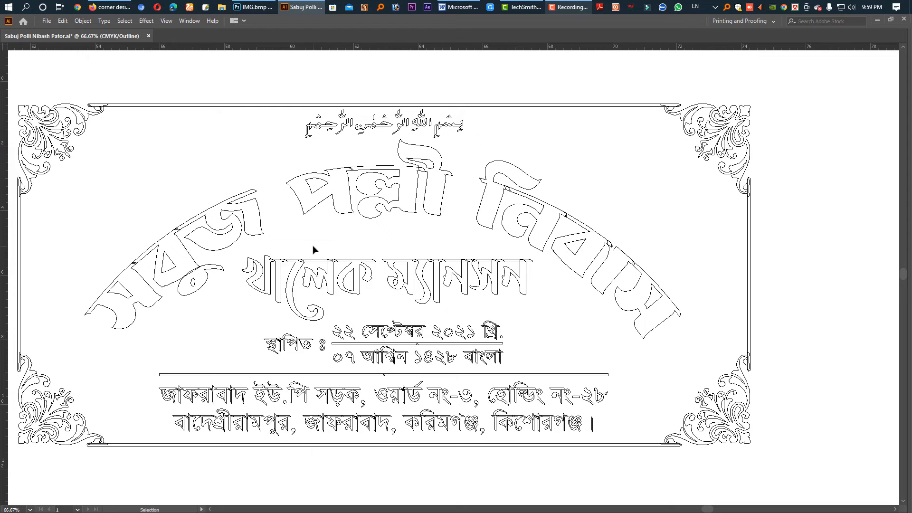
# Examine the overlapping letter outlines at the start of the arched house name up close, and return to Preview mode
pyautogui.hotkey('ctrl', 'space')
pyautogui.moveTo(120, 292); pyautogui.dragTo(263, 316)
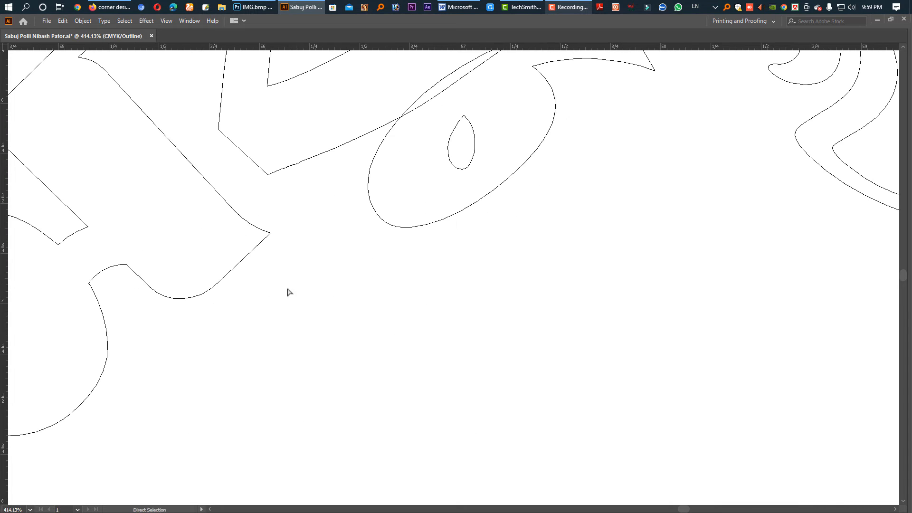
pyautogui.hotkey('ctrl', 'alt', 'space')
pyautogui.keyDown('ctrl'); pyautogui.keyDown('alt'); pyautogui.click(320, 257); pyautogui.keyUp('alt'); pyautogui.keyUp('ctrl')
pyautogui.keyDown('ctrl'); pyautogui.keyDown('alt'); pyautogui.click(319, 257); pyautogui.keyUp('alt'); pyautogui.keyUp('ctrl')
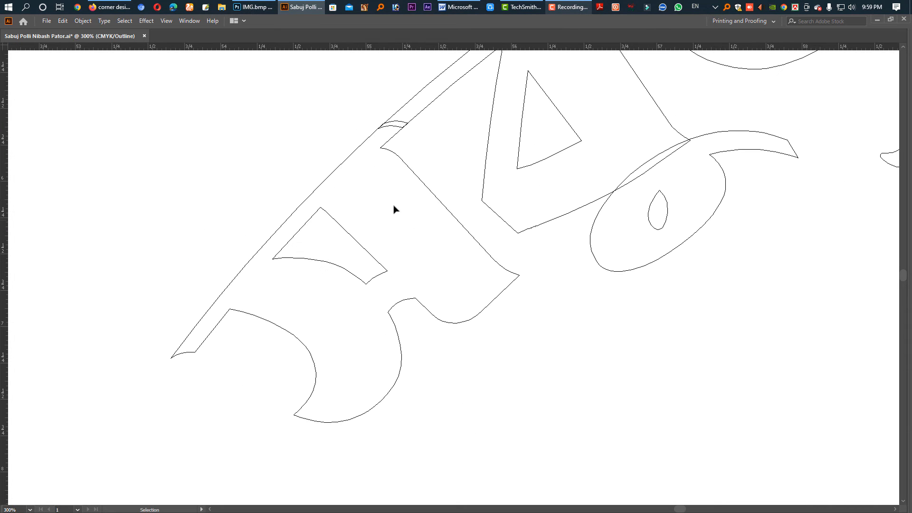
pyautogui.hotkey('ctrl', '0')
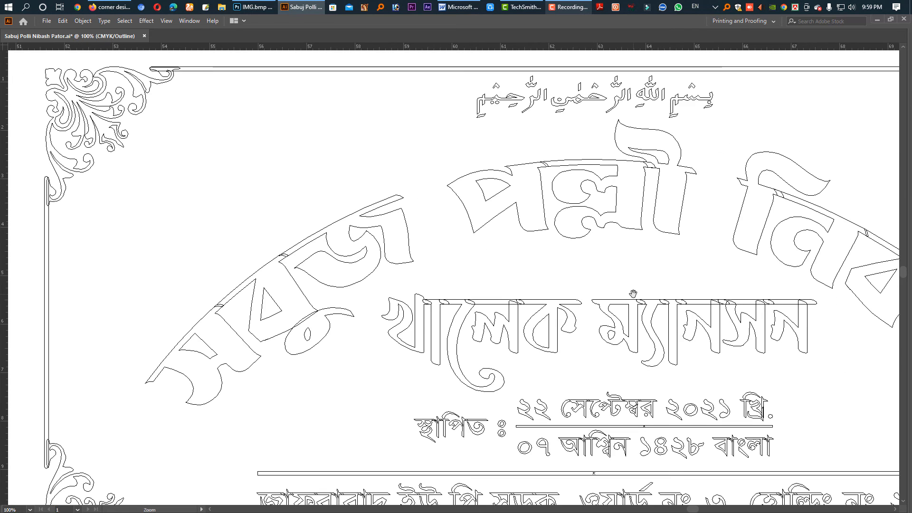
pyautogui.press('space')
pyautogui.moveTo(600, 317); pyautogui.dragTo(611, 264)
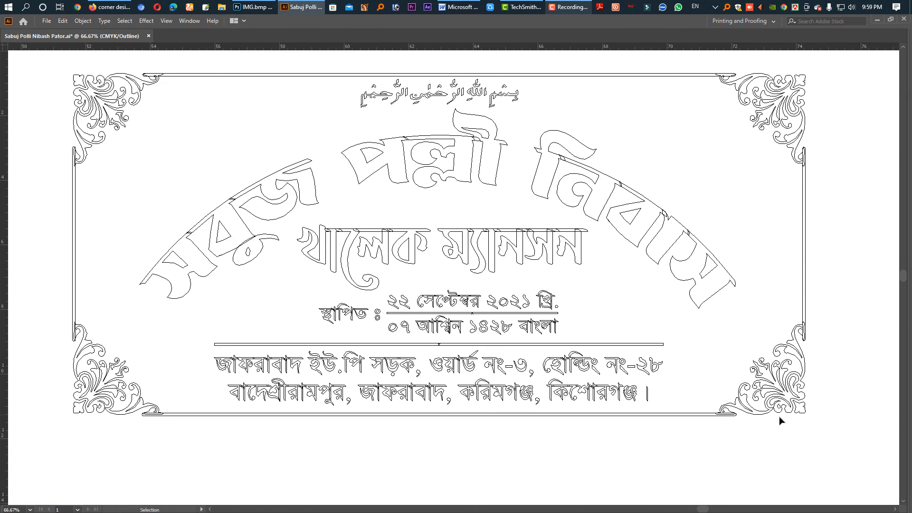
pyautogui.hotkey('ctrl', 'y')
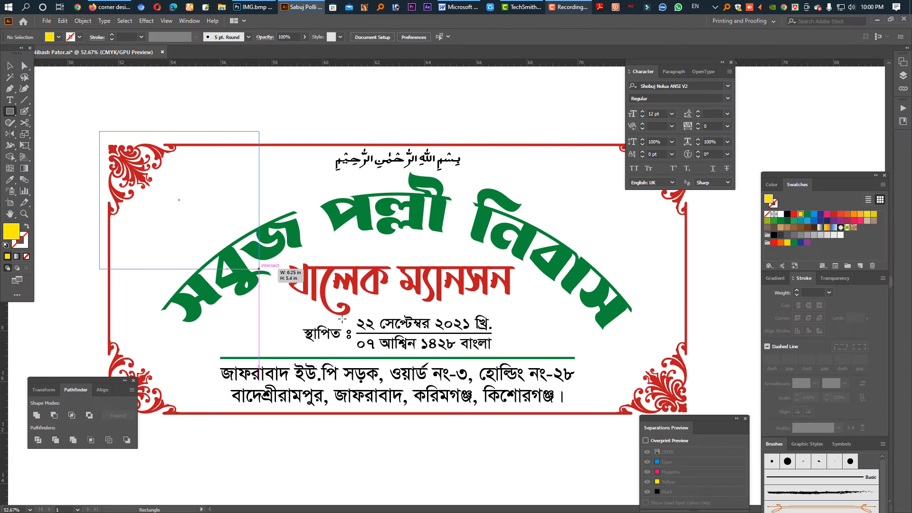
# Draw a rectangle about 23.94 × 12.12 in around the whole design, fill it white and send it to the back
pyautogui.moveTo(259, 269); pyautogui.dragTo(710, 440)
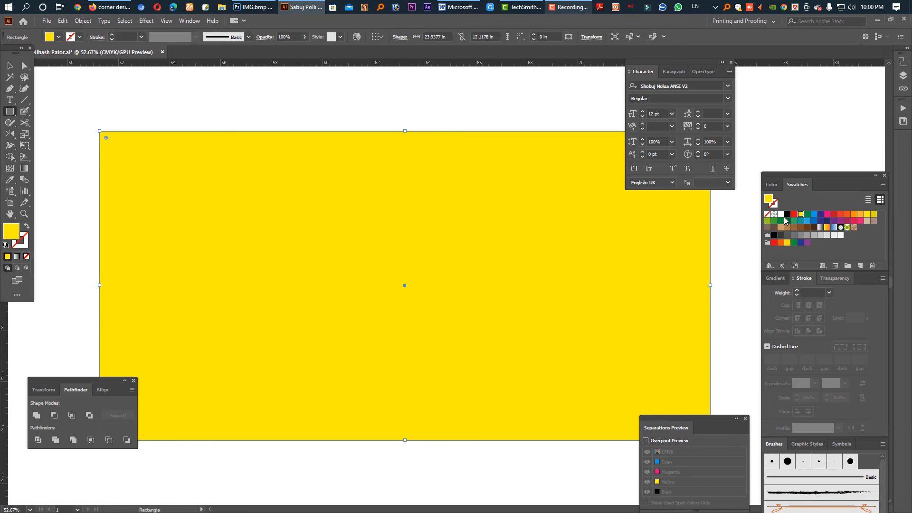
pyautogui.click(781, 214)
pyautogui.click(10, 66)
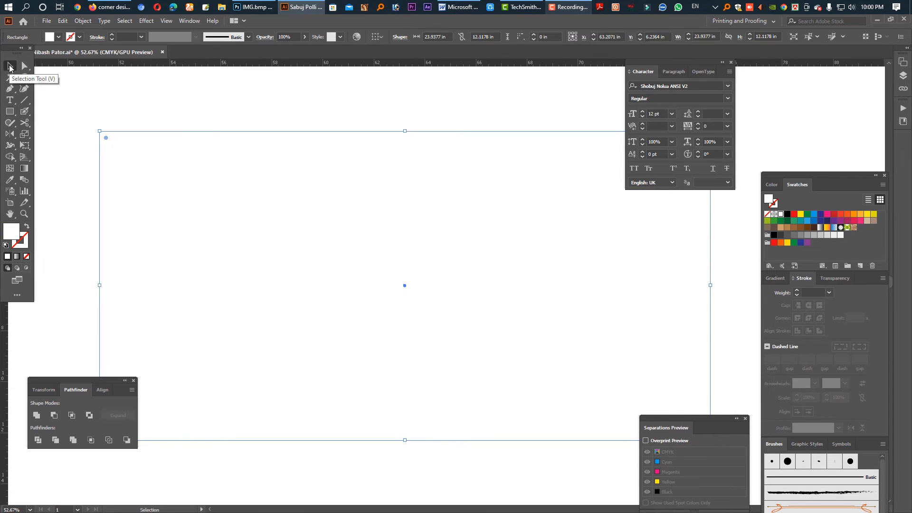
pyautogui.hotkey('ctrl', 'shift', '[')
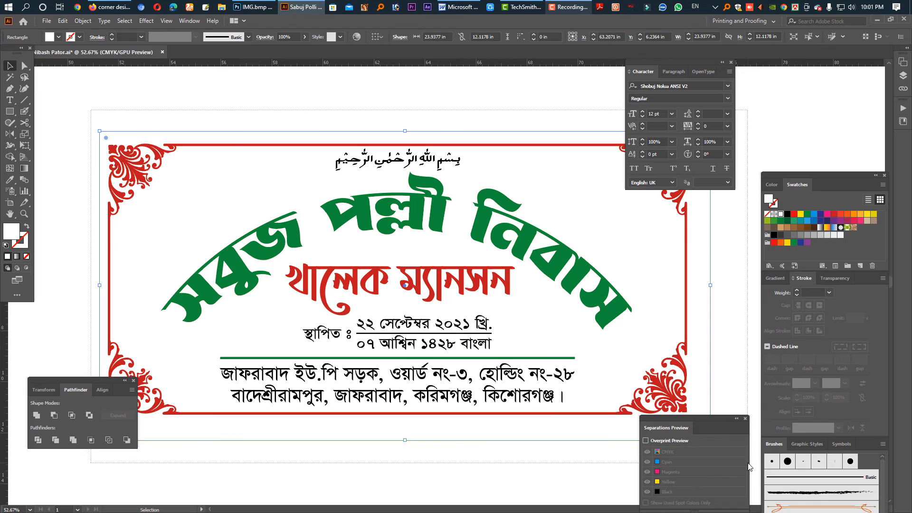
# Select all the artwork with the white rectangle, combine it with Pathfinder Merge, check the letter overlaps and deselect
pyautogui.hotkey('ctrl', 'a')
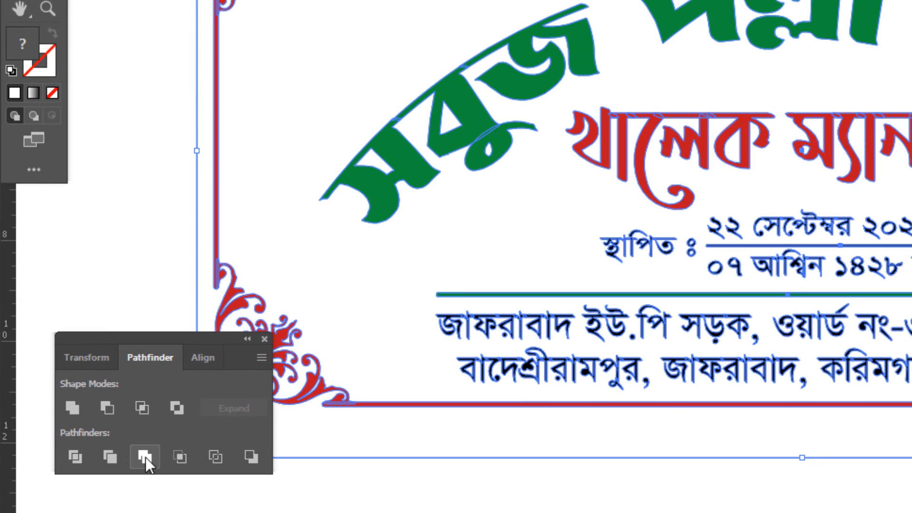
pyautogui.click(146, 457)
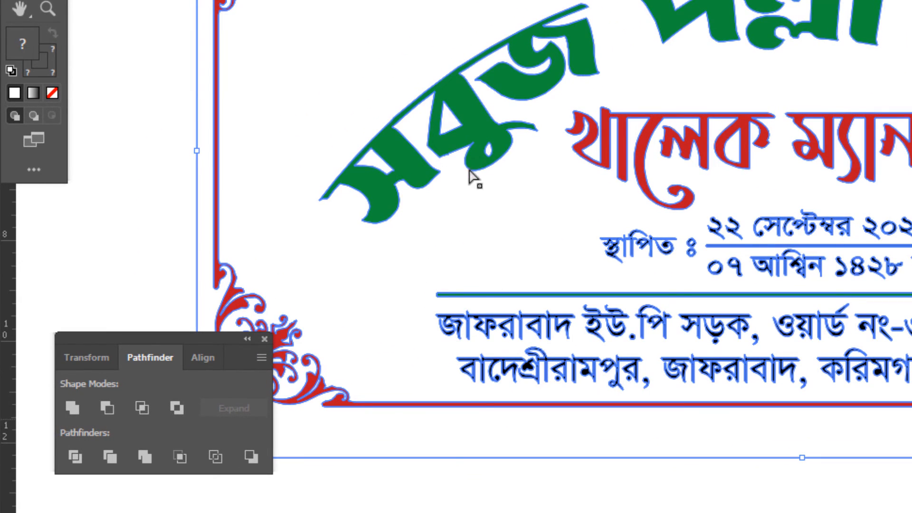
pyautogui.moveTo(466, 90); pyautogui.dragTo(898, 277)
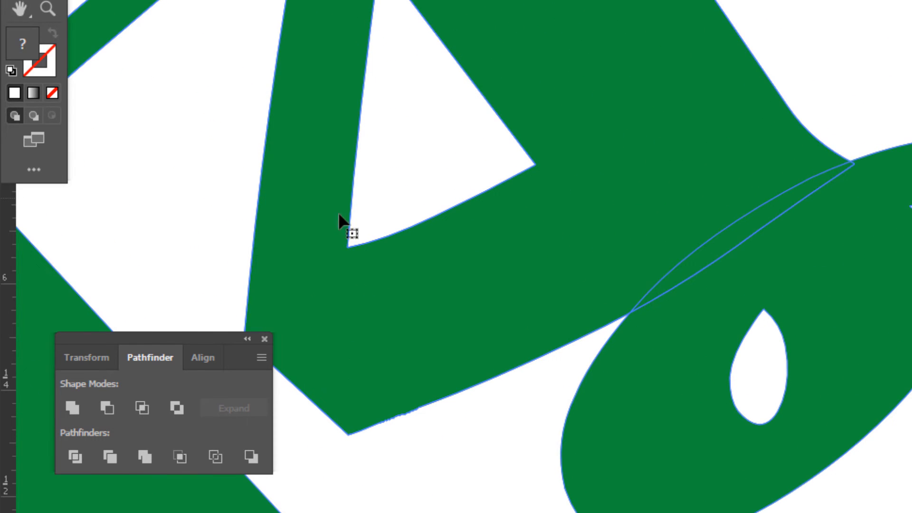
pyautogui.click(146, 457)
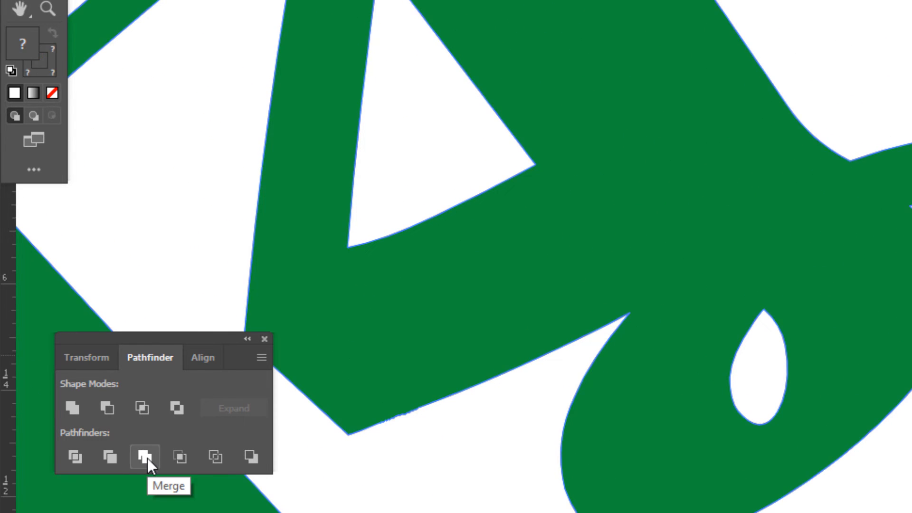
pyautogui.moveTo(871, 347); pyautogui.dragTo(864, 234)
pyautogui.moveTo(902, 276); pyautogui.dragTo(523, 86)
pyautogui.hotkey('ctrl', '-')
pyautogui.click(781, 423)
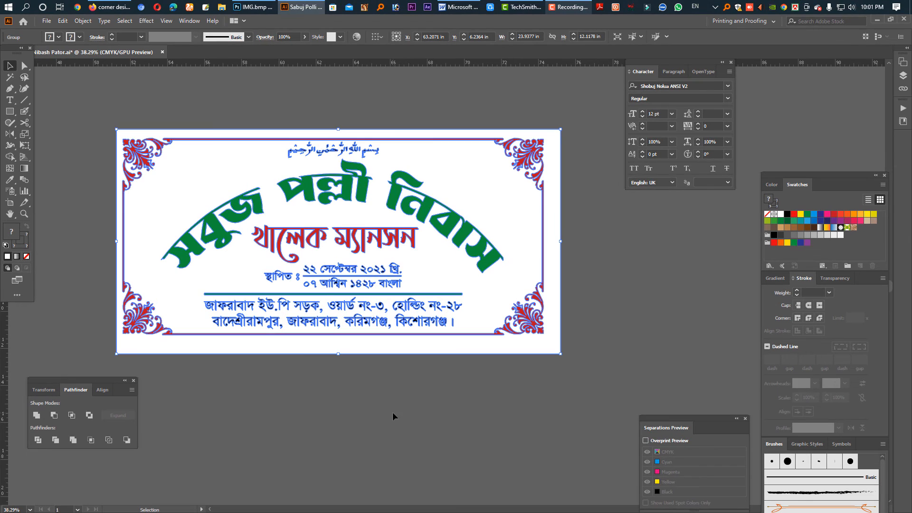
pyautogui.click(653, 407)
# Select every white-filled piece of the merged design with the Magic Wand, check the selection around the lettering and delete the pieces
pyautogui.click(24, 66)
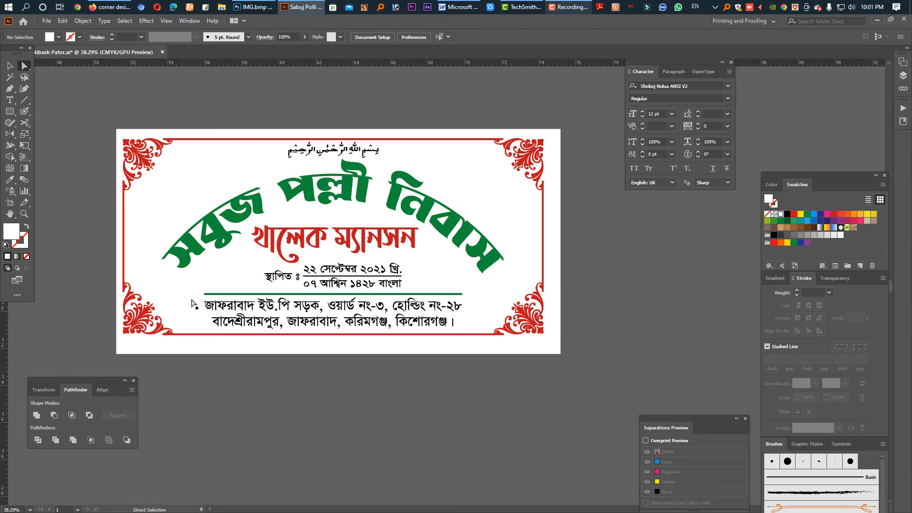
pyautogui.hotkey('ctrl', 'a')
pyautogui.click(274, 374)
pyautogui.click(10, 77)
pyautogui.click(185, 181)
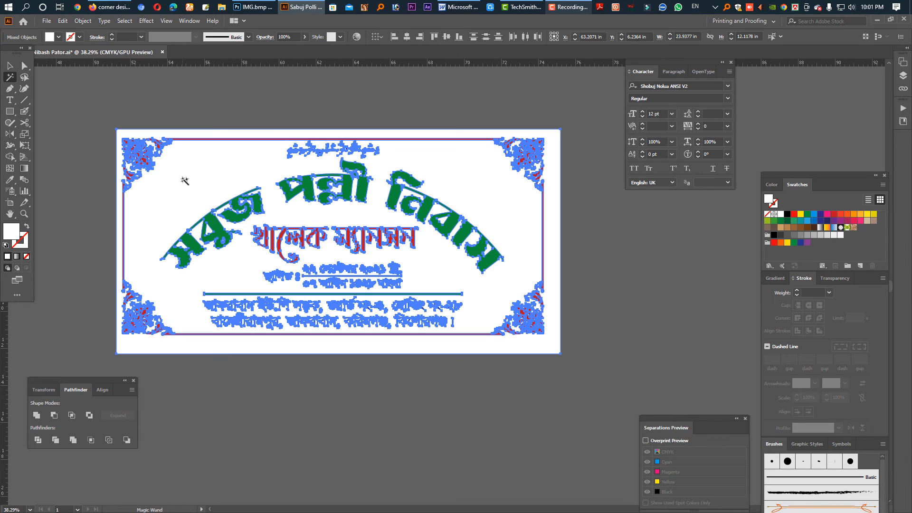
pyautogui.hotkey('ctrl', 'space')
pyautogui.moveTo(258, 313); pyautogui.dragTo(494, 358)
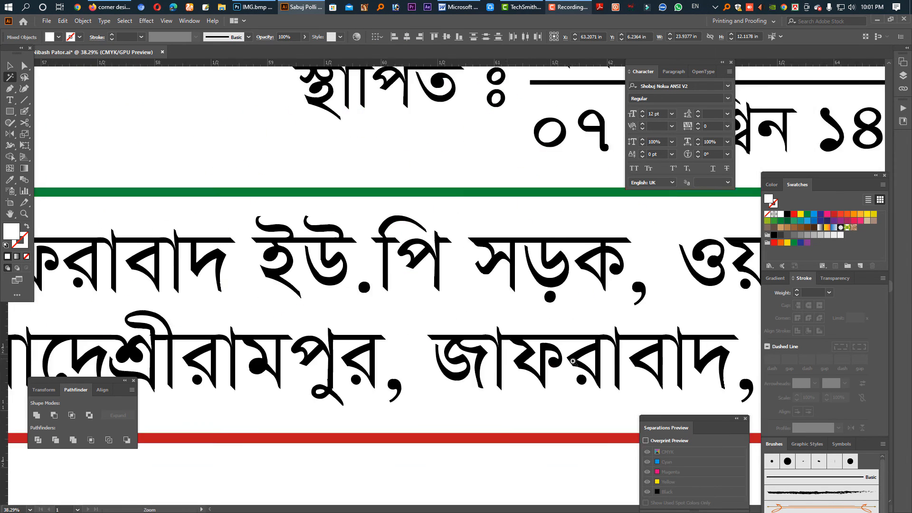
pyautogui.moveTo(565, 288); pyautogui.dragTo(372, 282)
pyautogui.press('space')
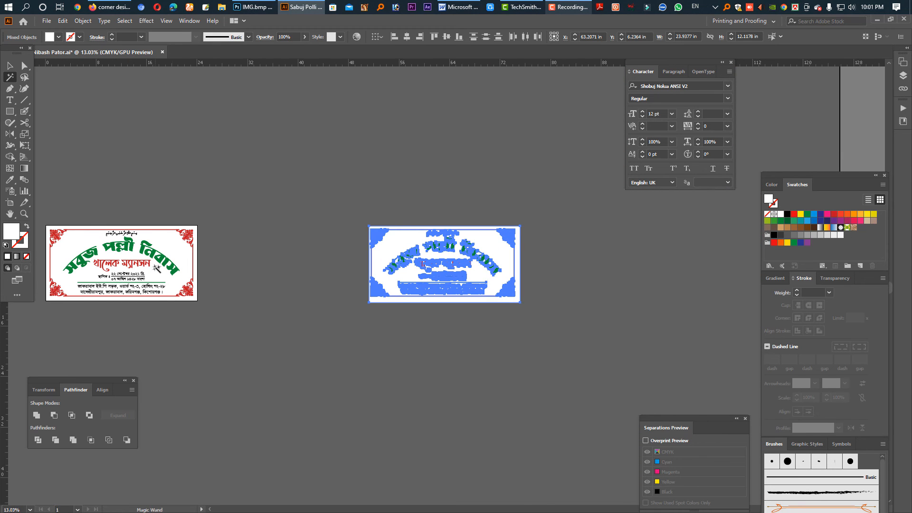
pyautogui.hotkey('ctrl', 'space')
pyautogui.moveTo(451, 268); pyautogui.dragTo(789, 338)
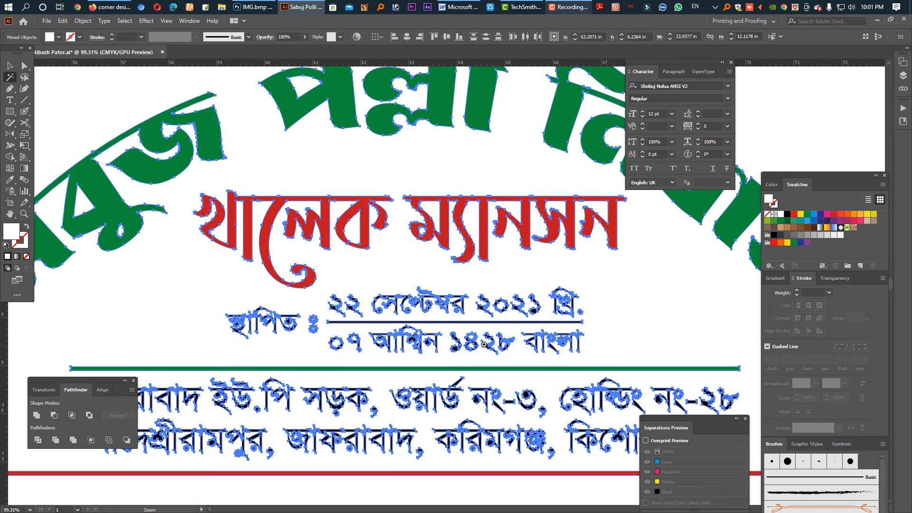
pyautogui.moveTo(487, 341); pyautogui.dragTo(394, 333)
pyautogui.press('Delete')
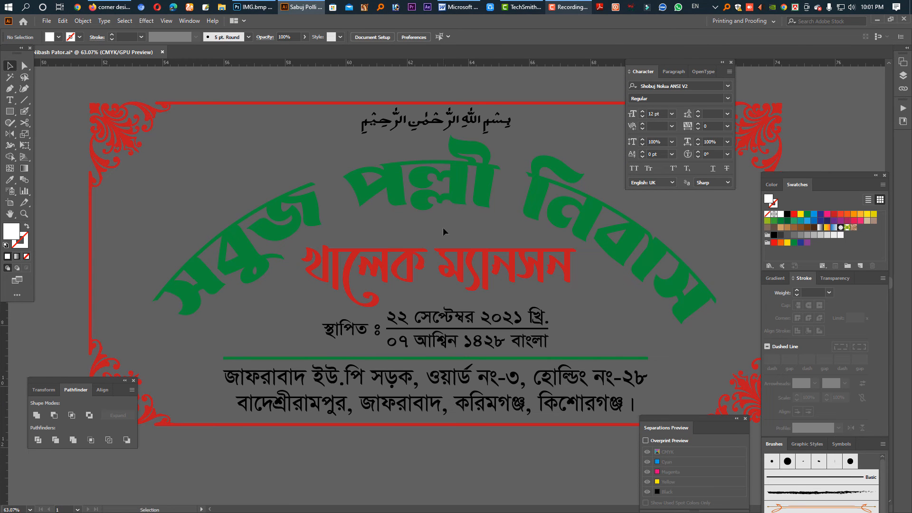
# Hide the panels, examine the merged lettering and frame contours in Outline mode, and return to Preview mode
pyautogui.press('Tab')
pyautogui.press('a')
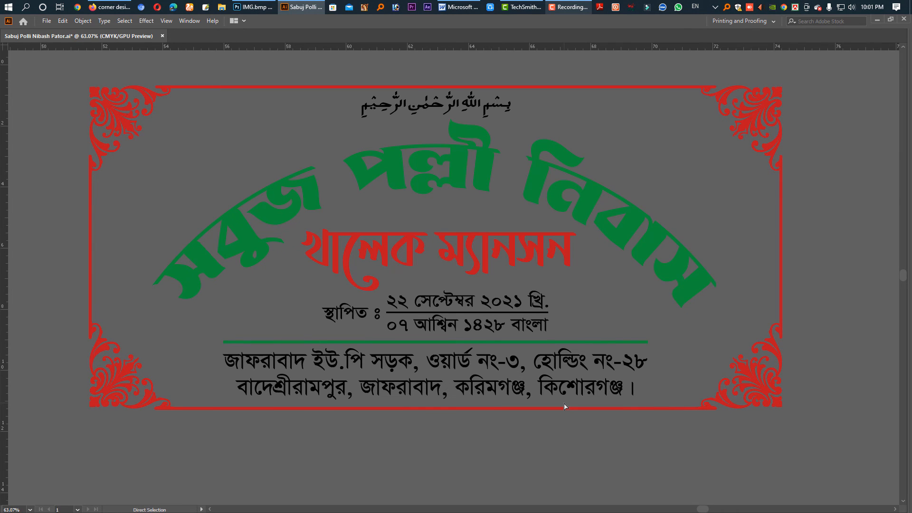
pyautogui.hotkey('ctrl', 'y')
pyautogui.hotkey('ctrl', 'space')
pyautogui.moveTo(409, 151); pyautogui.dragTo(577, 238)
pyautogui.press('space')
pyautogui.moveTo(504, 157); pyautogui.dragTo(445, 175)
pyautogui.hotkey('ctrl', 'alt', 'space')
pyautogui.keyDown('ctrl'); pyautogui.keyDown('alt'); pyautogui.click(466, 264); pyautogui.keyUp('alt'); pyautogui.keyUp('ctrl')
pyautogui.keyDown('ctrl'); pyautogui.keyDown('alt'); pyautogui.click(466, 264); pyautogui.keyUp('alt'); pyautogui.keyUp('ctrl')
pyautogui.keyDown('ctrl'); pyautogui.keyDown('alt'); pyautogui.click(466, 264); pyautogui.keyUp('alt'); pyautogui.keyUp('ctrl')
pyautogui.keyDown('ctrl'); pyautogui.keyDown('alt'); pyautogui.click(466, 264); pyautogui.keyUp('alt'); pyautogui.keyUp('ctrl')
pyautogui.keyDown('ctrl'); pyautogui.keyDown('alt'); pyautogui.click(466, 264); pyautogui.keyUp('alt'); pyautogui.keyUp('ctrl')
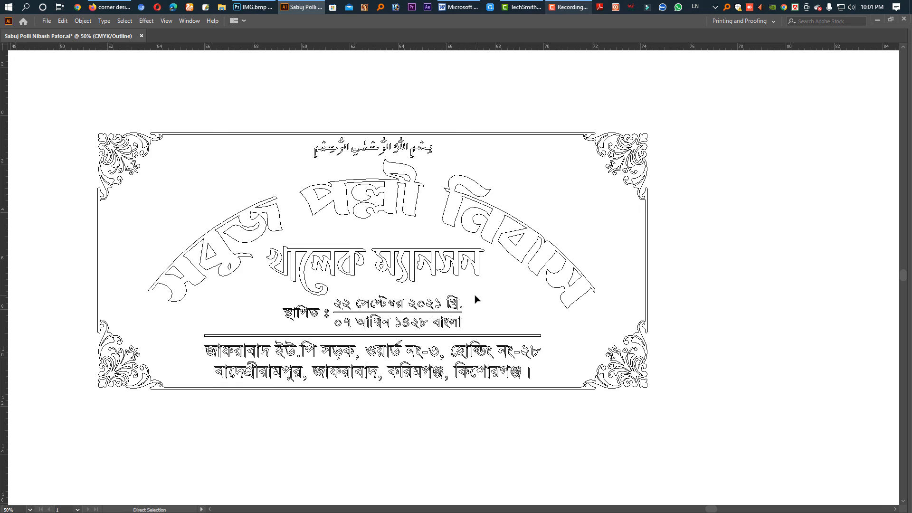
pyautogui.hotkey('ctrl', 'y')
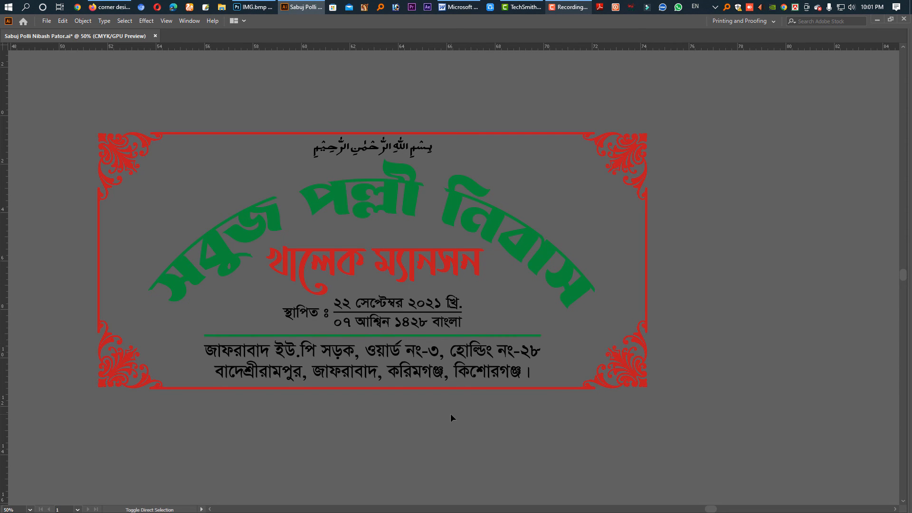
# Hide the artboards and fit the original nameplate design to the window for a final view
pyautogui.hotkey('ctrl', 'shift', 'h')
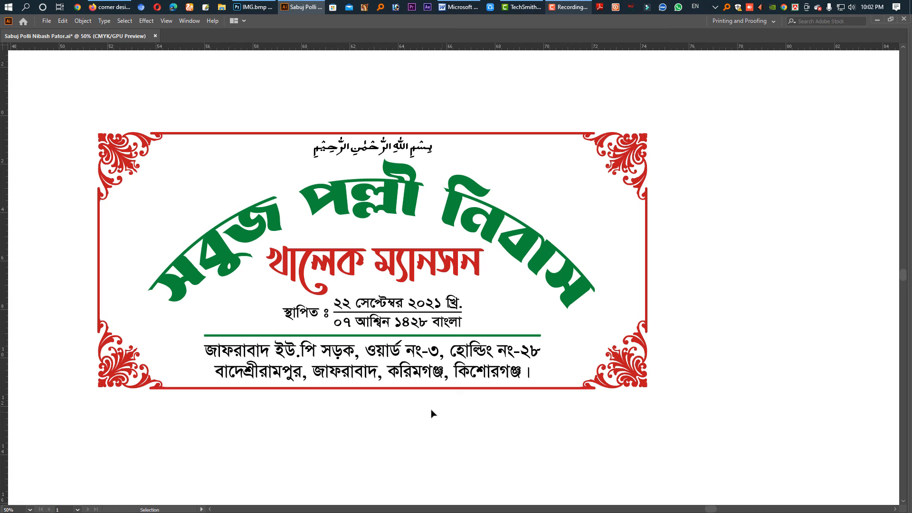
pyautogui.hotkey('ctrl', '0')
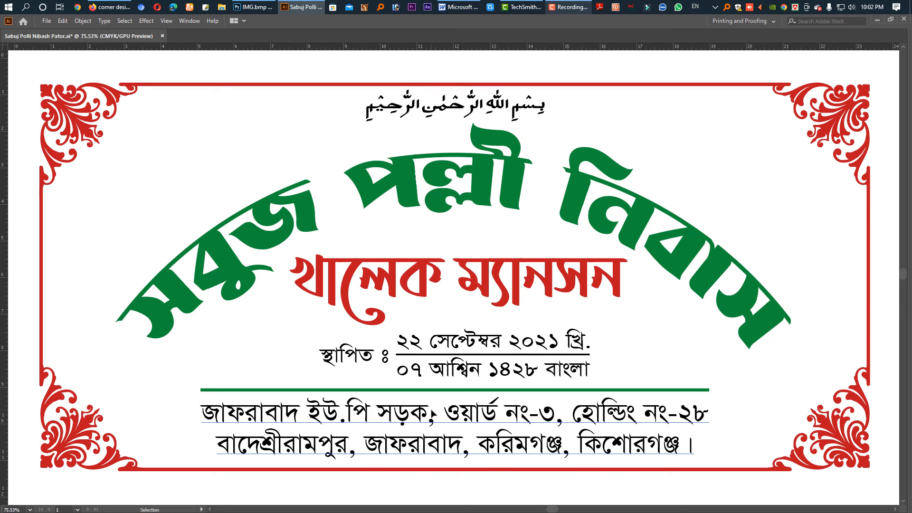
pyautogui.click(566, 67)
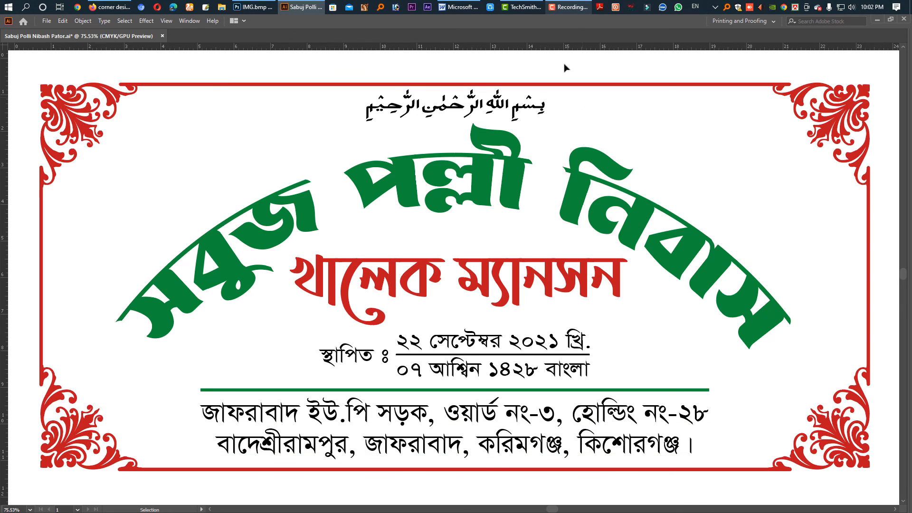
pyautogui.click(568, 7)
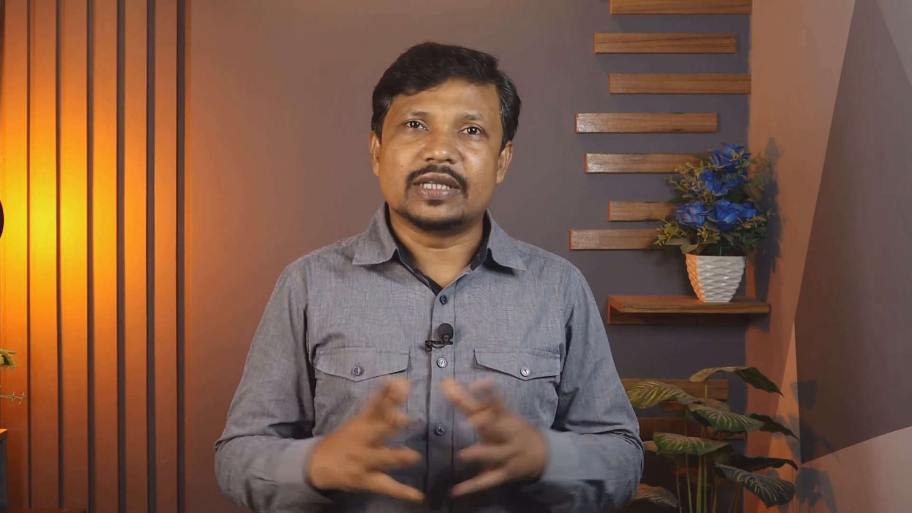